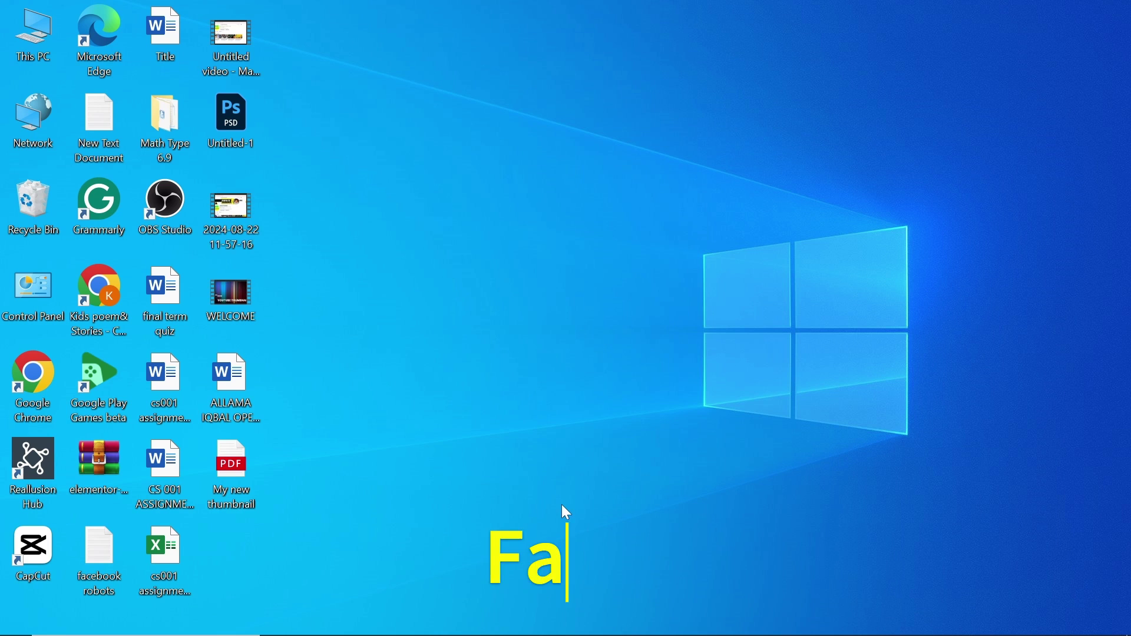
Switch to Chrome and open the Campaigns page of Ads Manager.
mouse_move(577, 633)
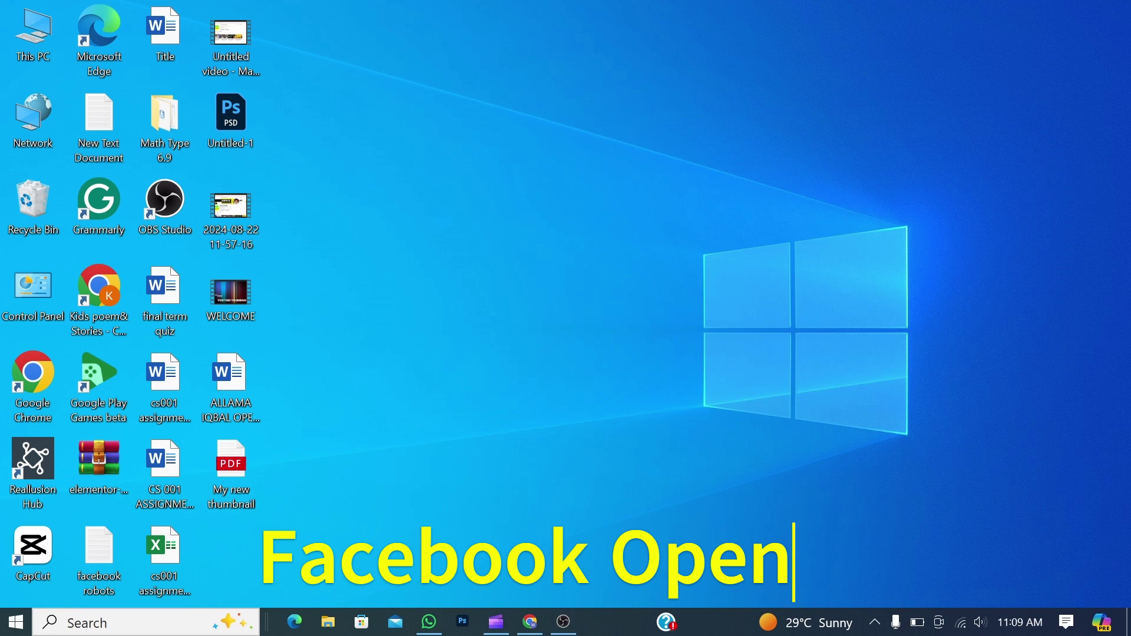
left_click(530, 622)
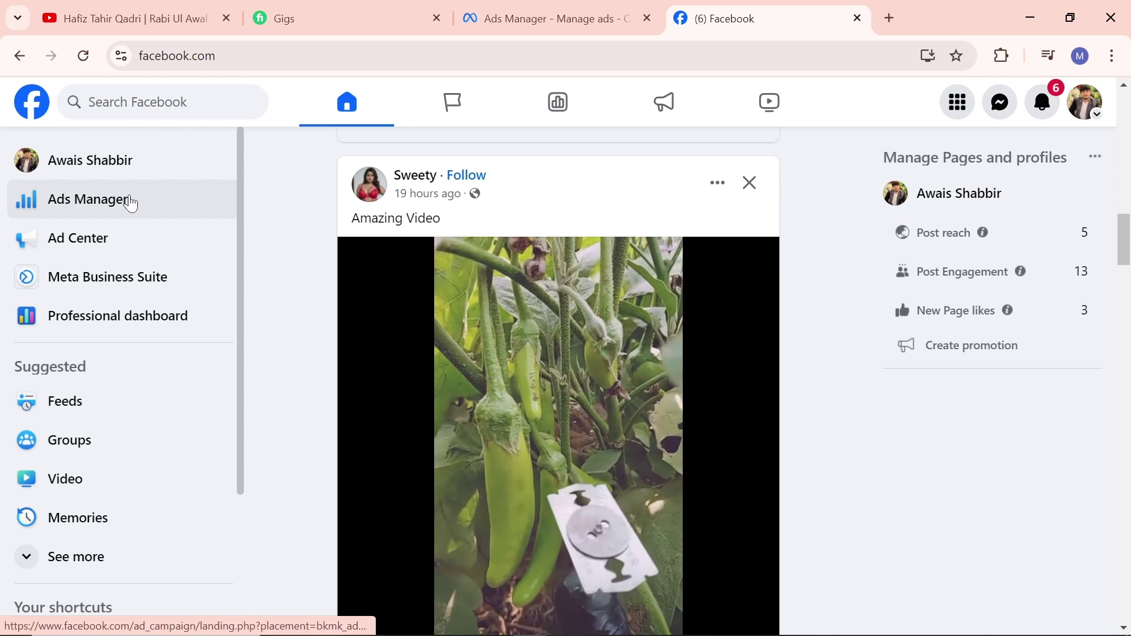
left_click(132, 202)
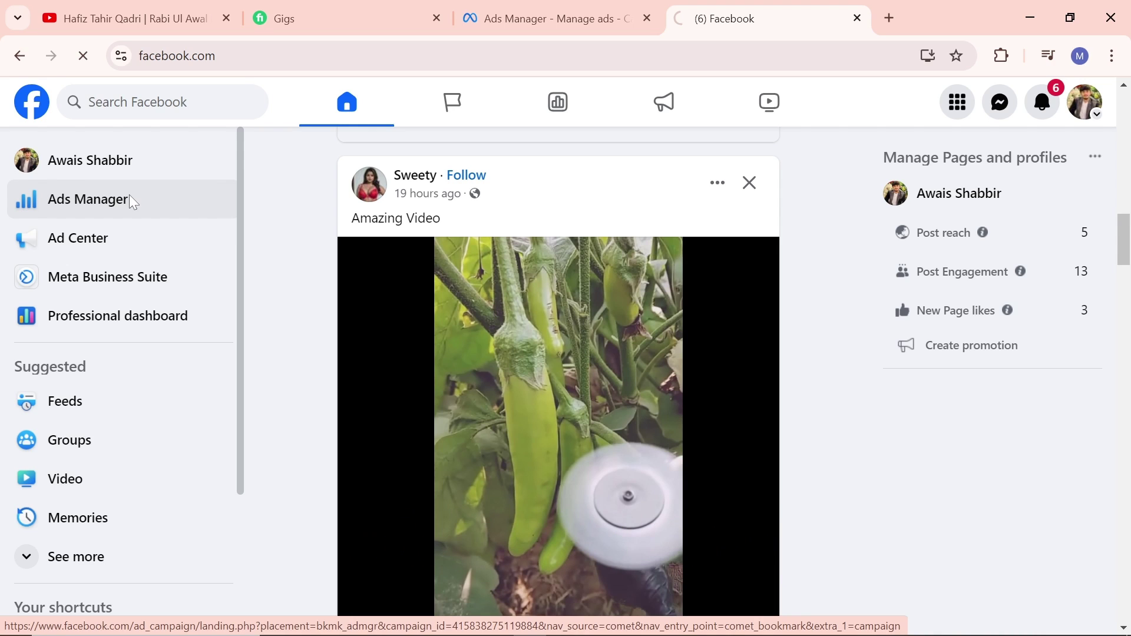
left_click(466, 12)
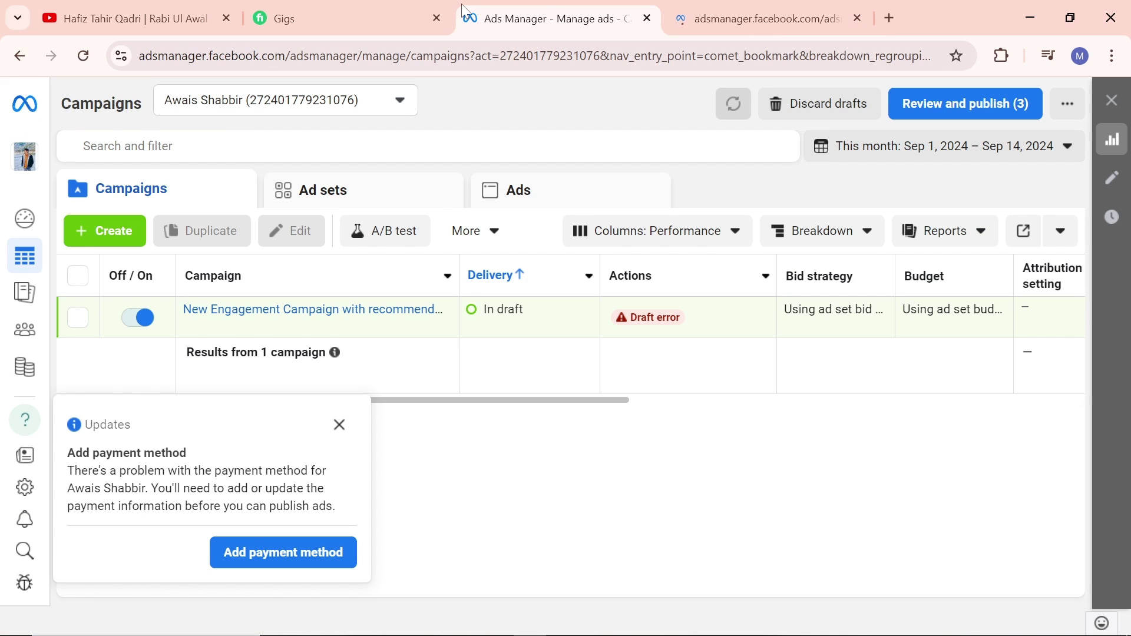
left_click(737, 9)
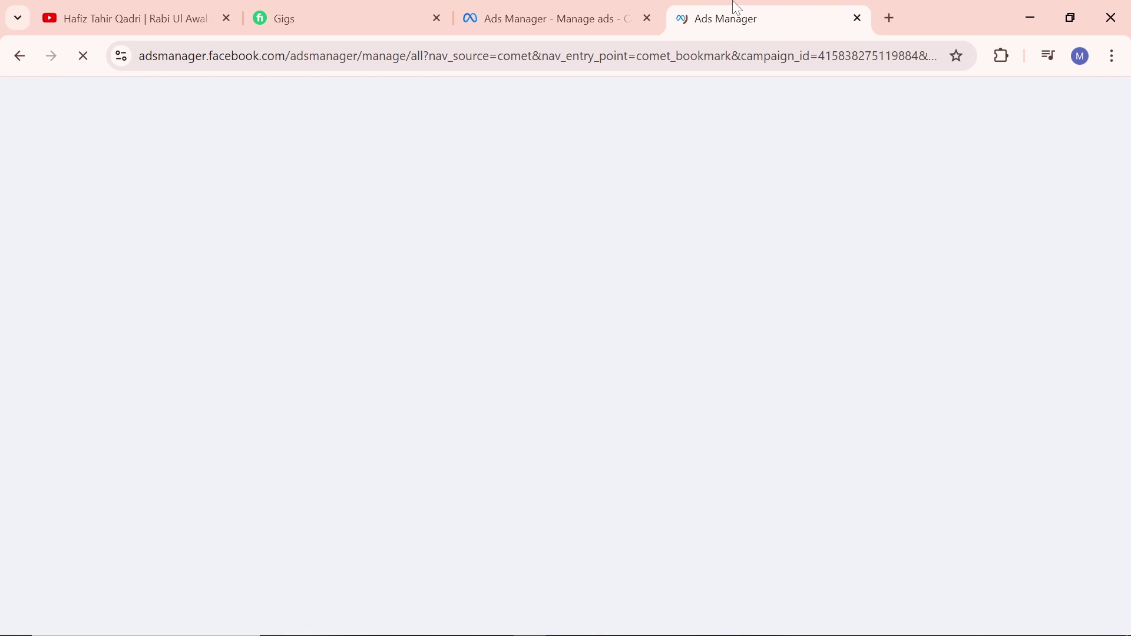
left_click(563, 16)
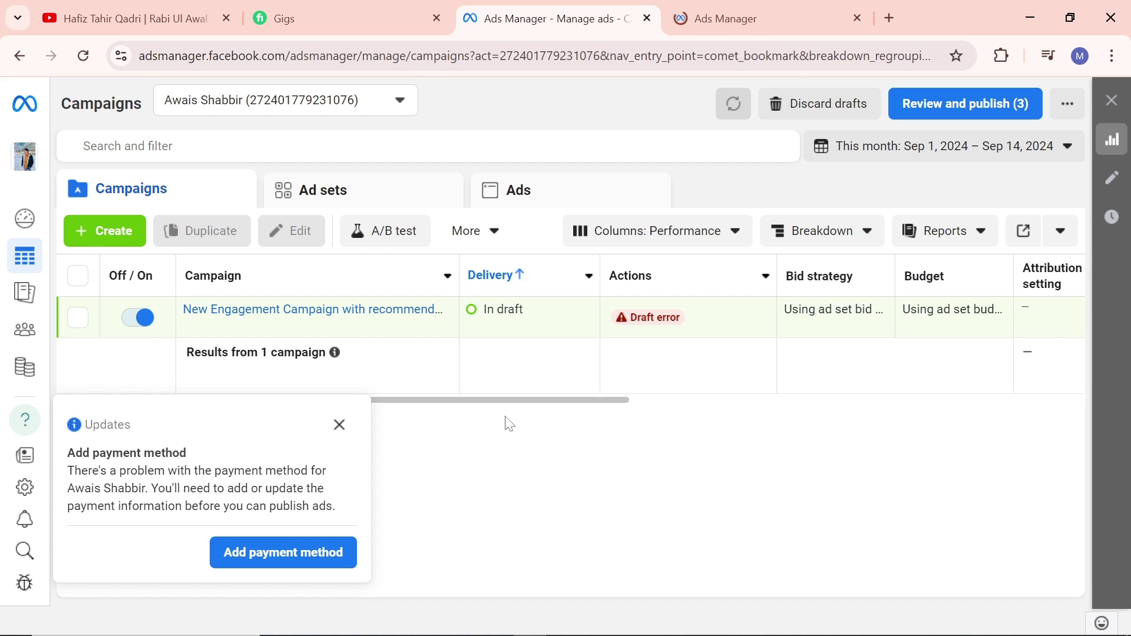
mouse_move(217, 337)
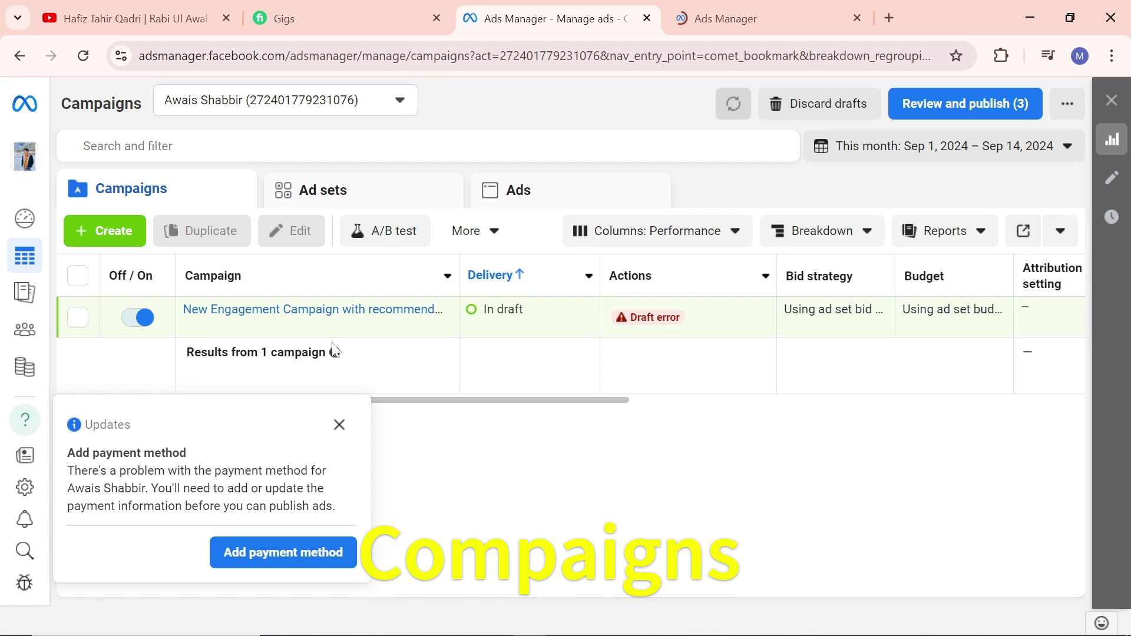
Start a new campaign with the Auction buying type and the Sales objective.
left_click(130, 233)
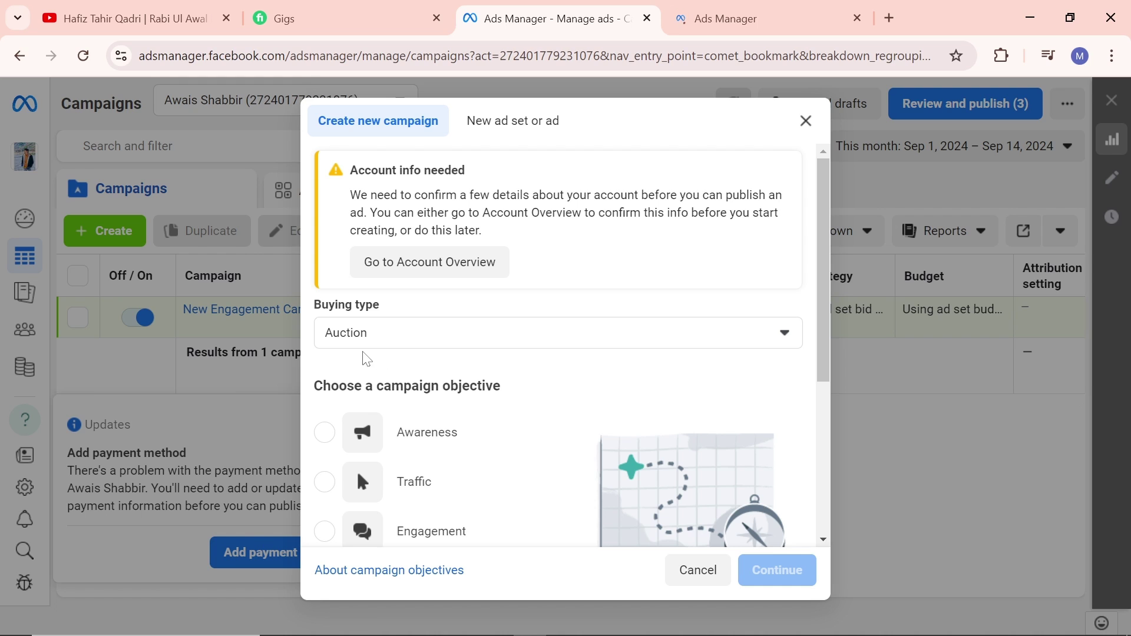
scroll(465, 457, "down", 4)
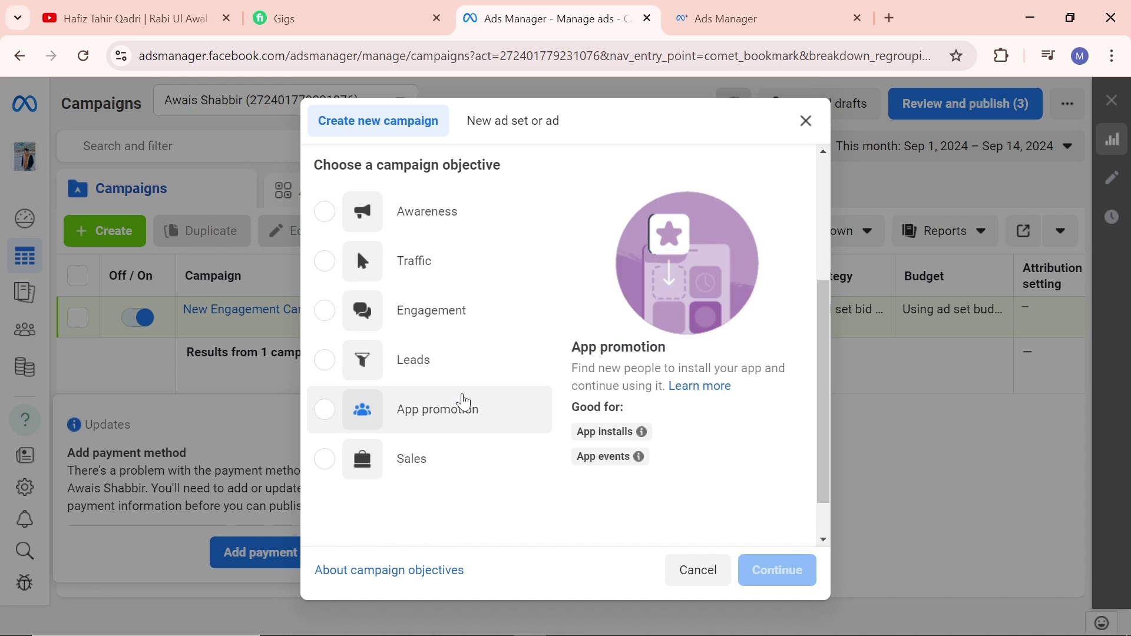
scroll(466, 402, "down", 1)
scroll(465, 402, "up", 2)
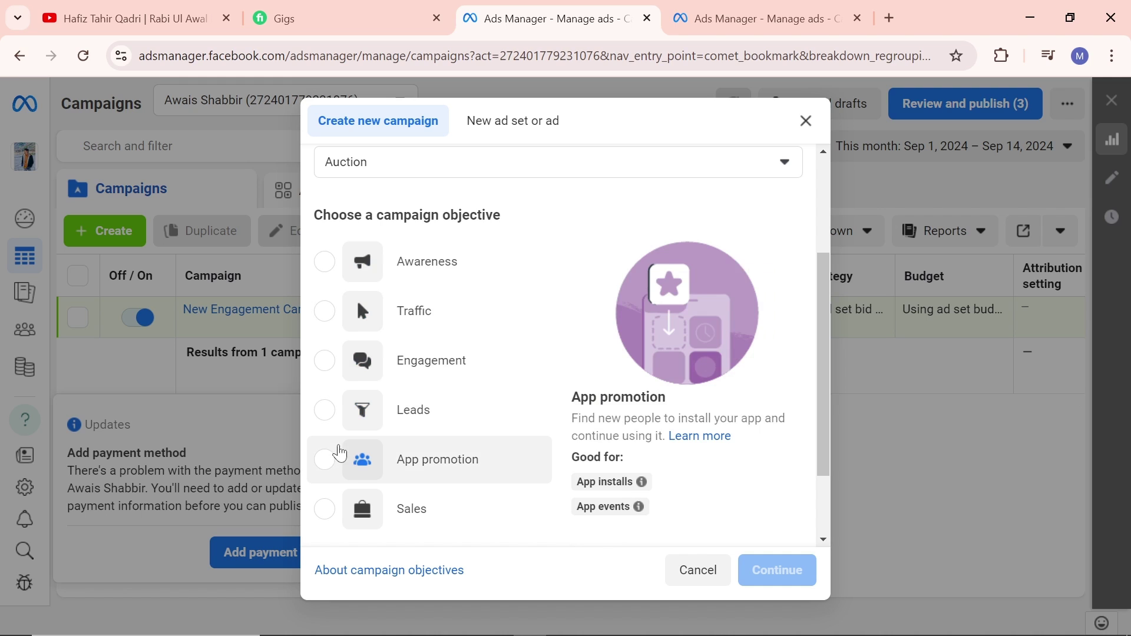
left_click(327, 511)
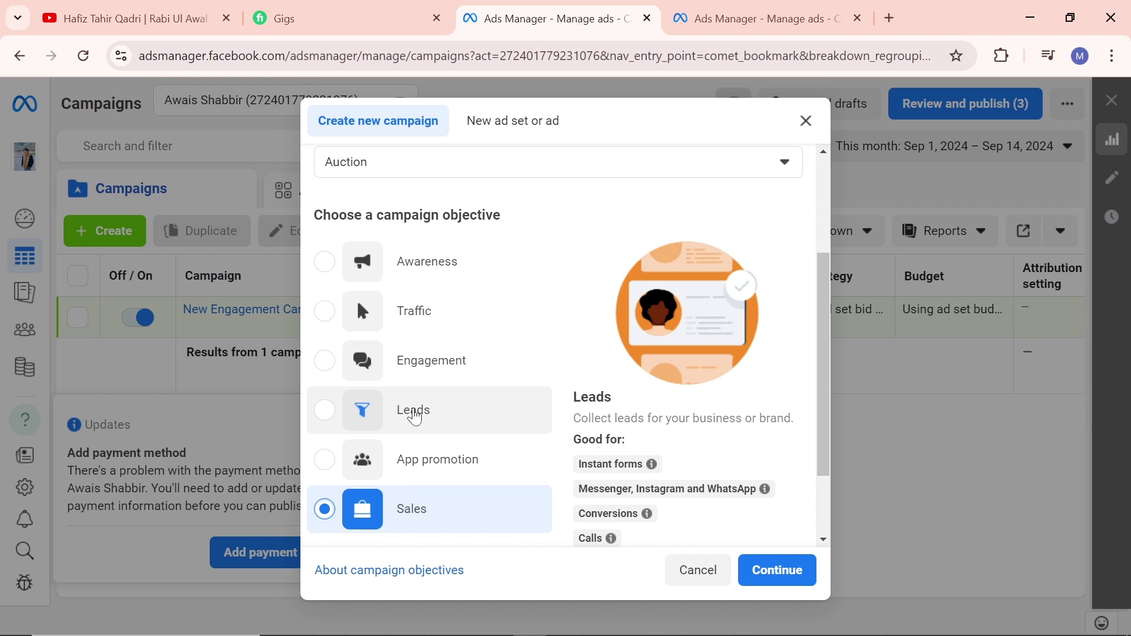
left_click(321, 513)
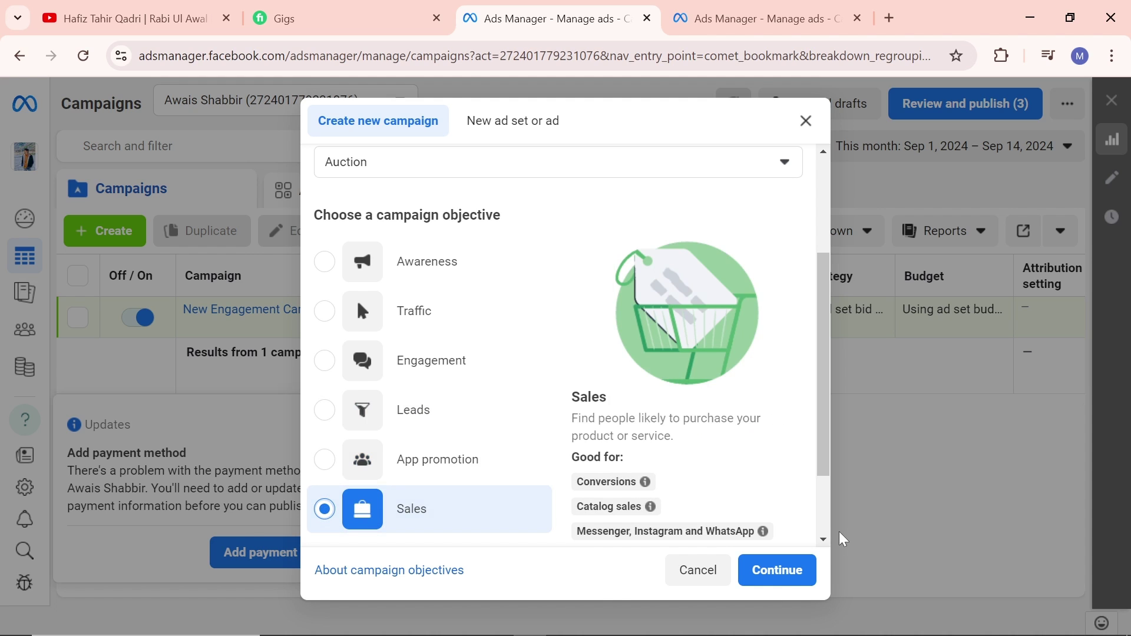
left_click(789, 580)
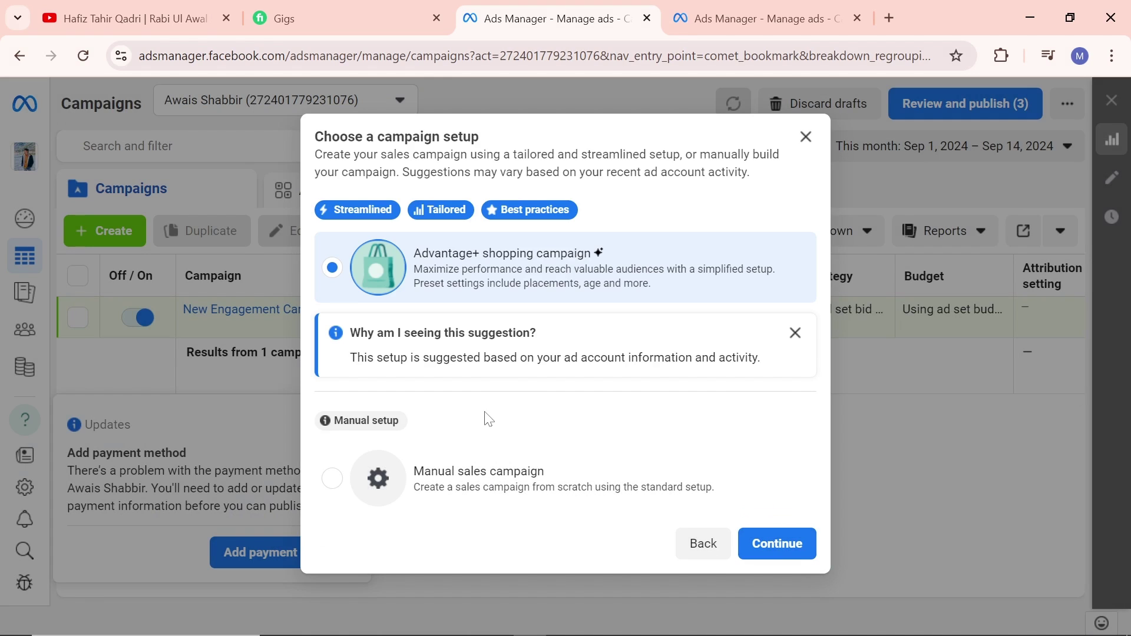
Choose the manual sales campaign setup and dismiss the payment method notice.
left_click(469, 497)
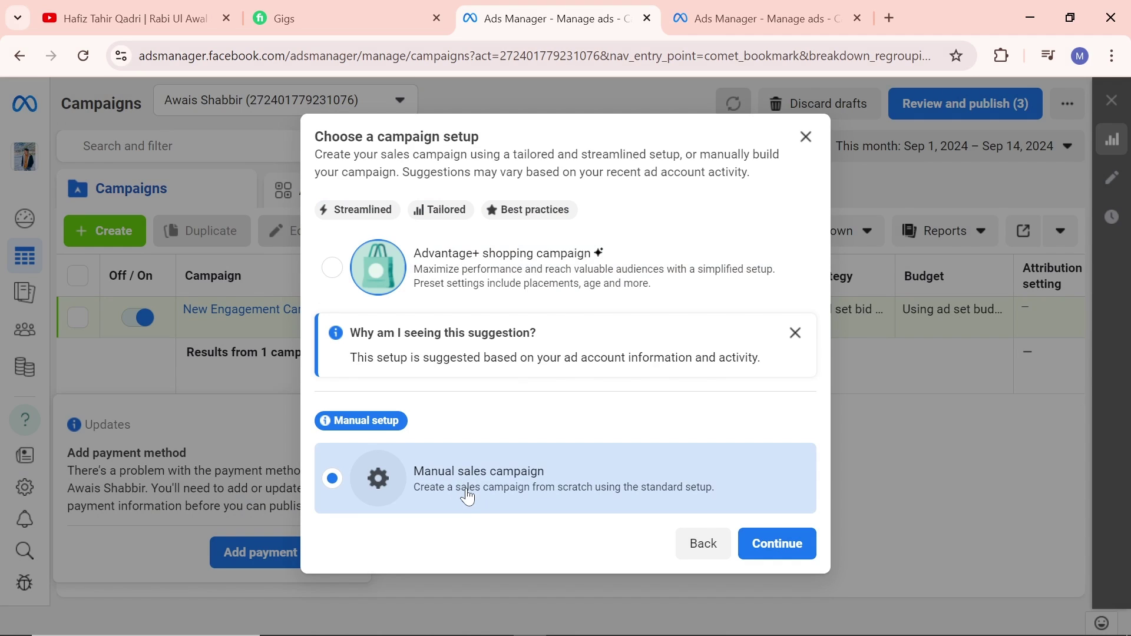
left_click(776, 543)
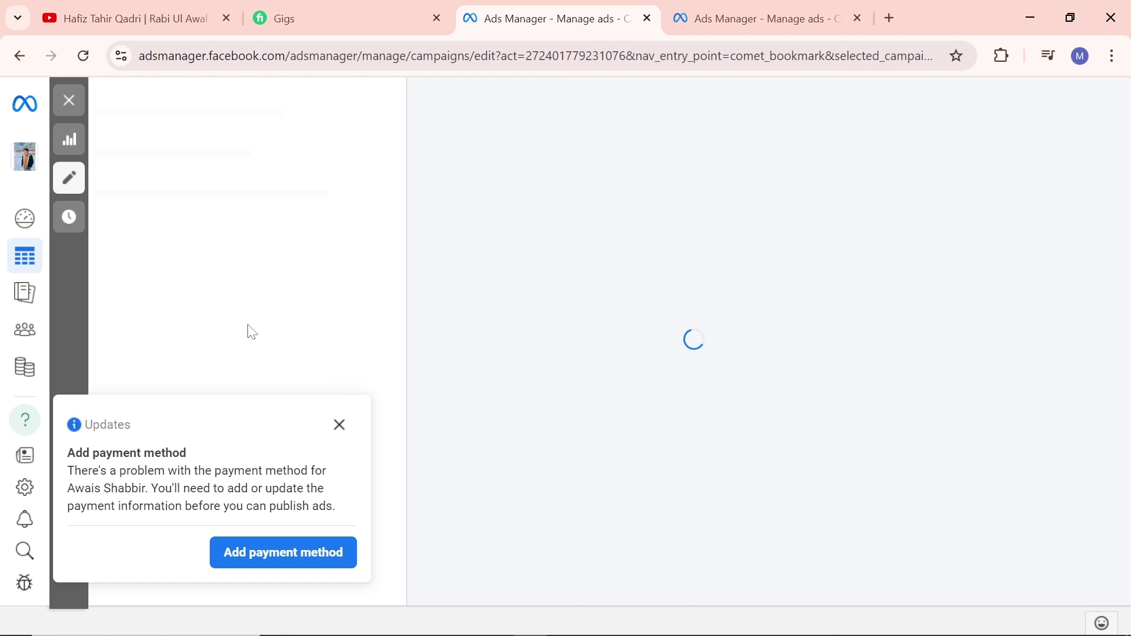
left_click(339, 425)
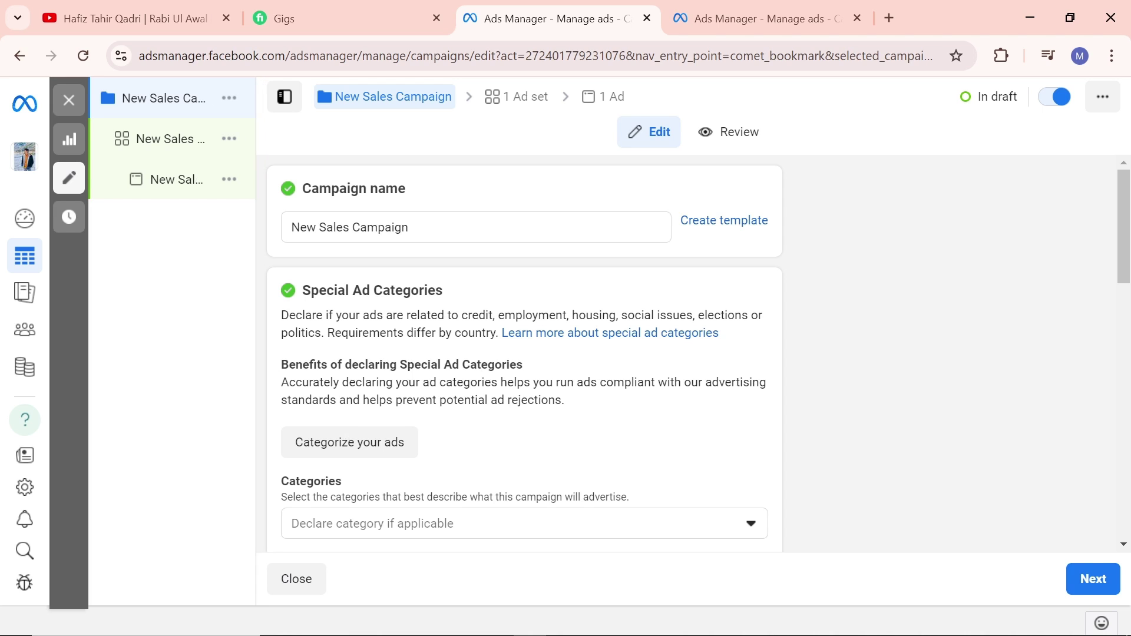
Rename the new sales campaign "Watch sales".
scroll(524, 353, "down", 5)
scroll(524, 354, "up", 5)
left_click(344, 227)
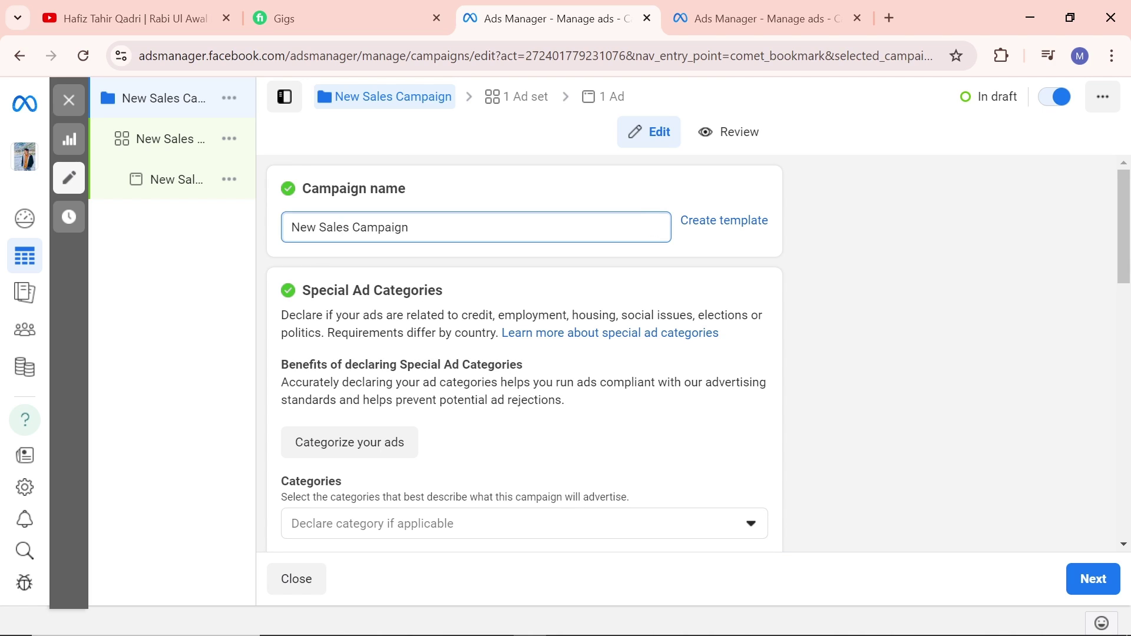
type("Wa")
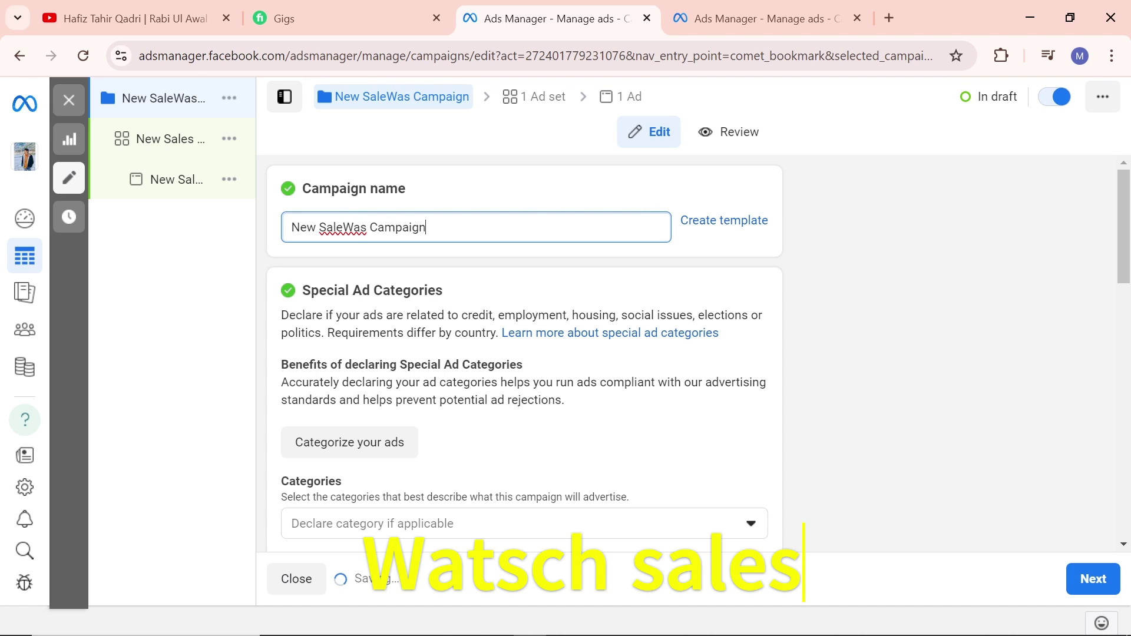
key("BackSpace")
key("BackSpace")
key("BackSpace")
key("BackSpace")
key("BackSpace")
key("BackSpace")
key("BackSpace")
key("BackSpace")
key("BackSpace")
key("BackSpace")
key("BackSpace")
key("BackSpace")
key("BackSpace")
key("BackSpace")
key("BackSpace")
key("BackSpace")
key("BackSpace")
key("BackSpace")
key("BackSpace")
key("BackSpace")
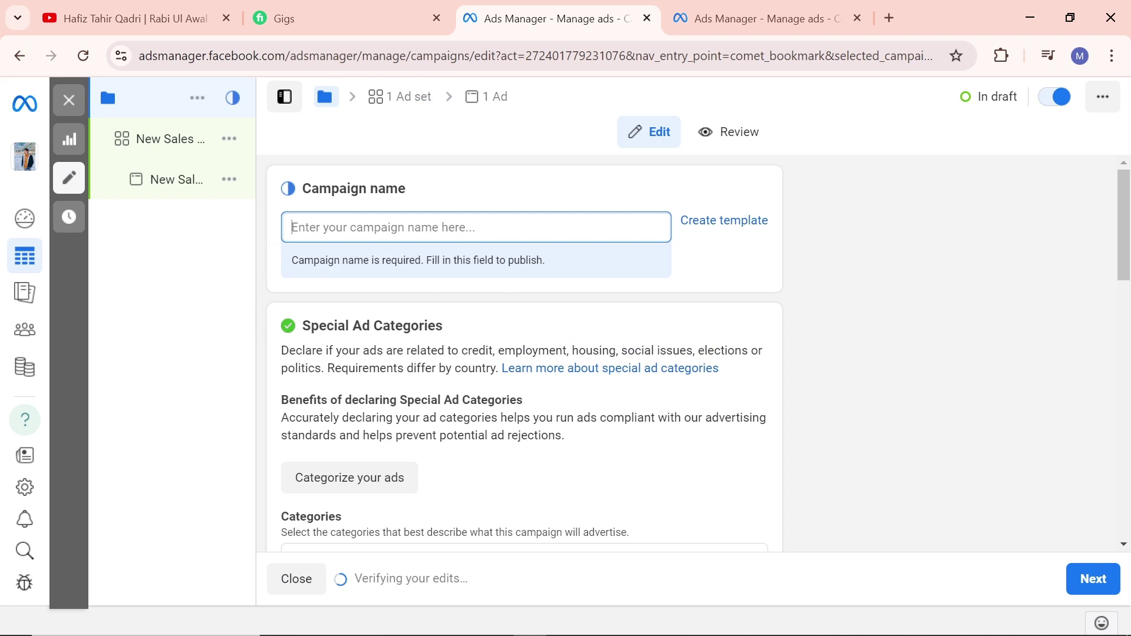
type("Watch ")
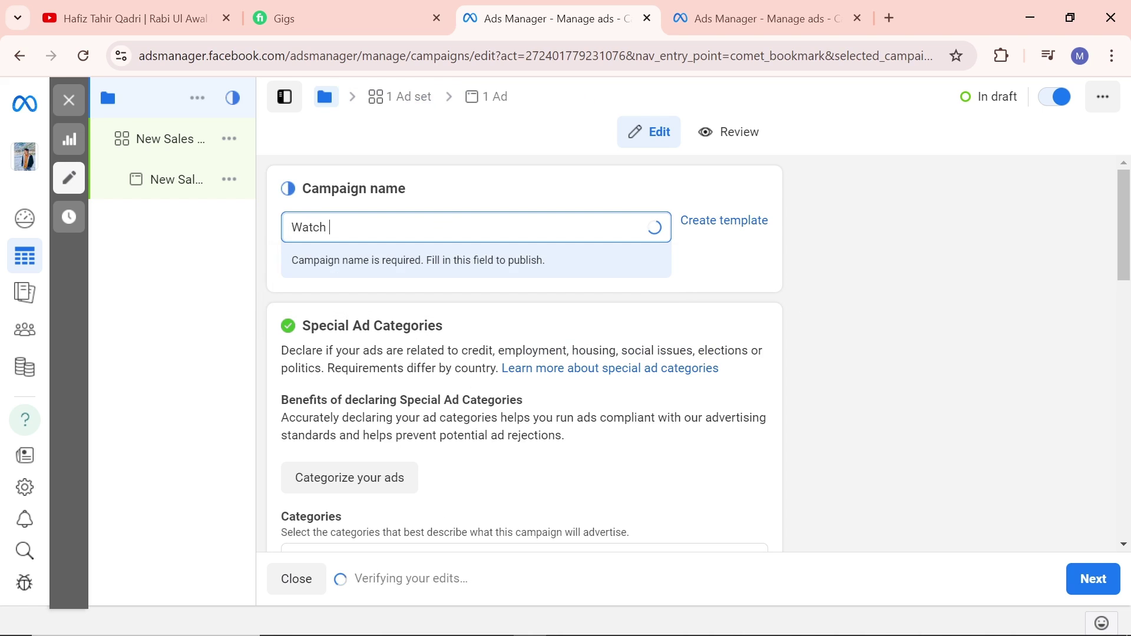
type("sales")
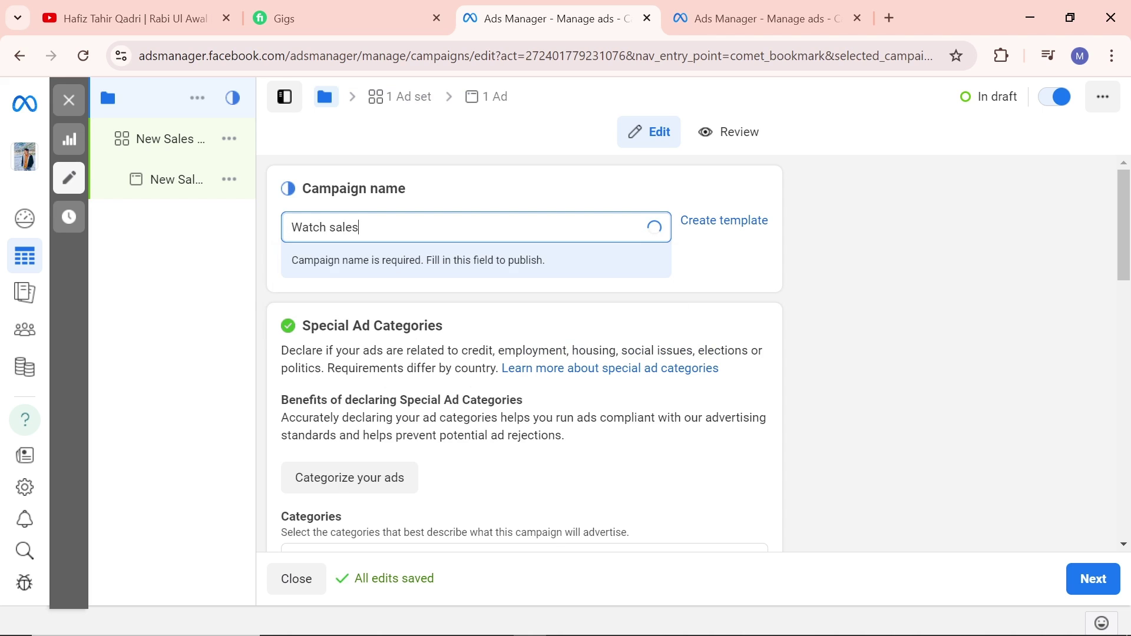
left_click(447, 265)
Examine the campaign's special ad category choices, buying type options and remaining settings.
scroll(451, 328, "down", 3)
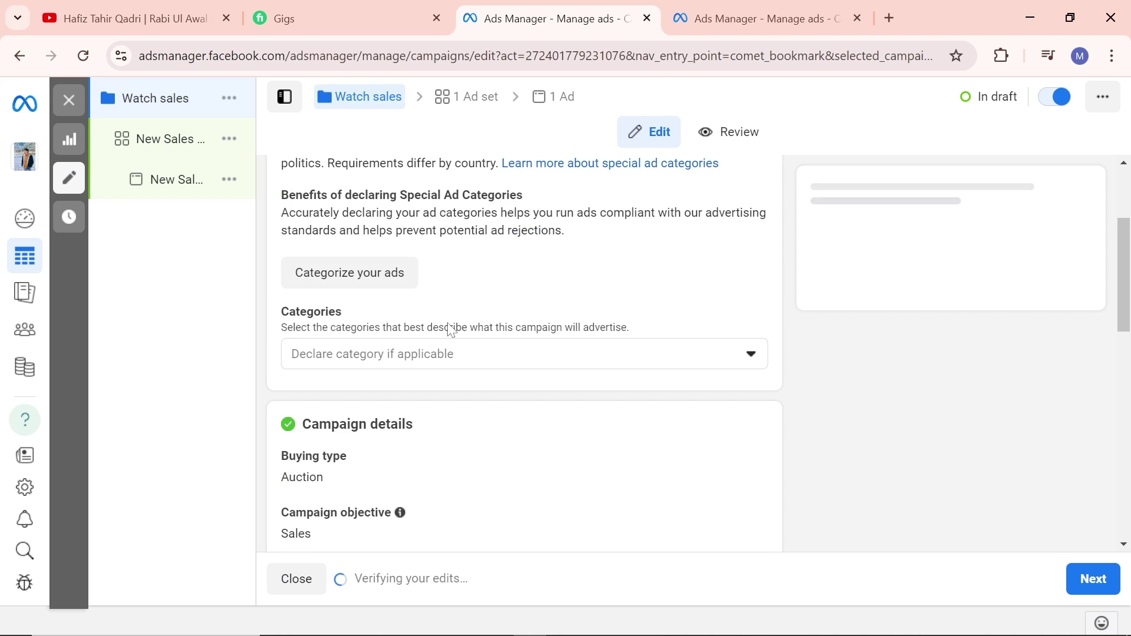
left_click(469, 356)
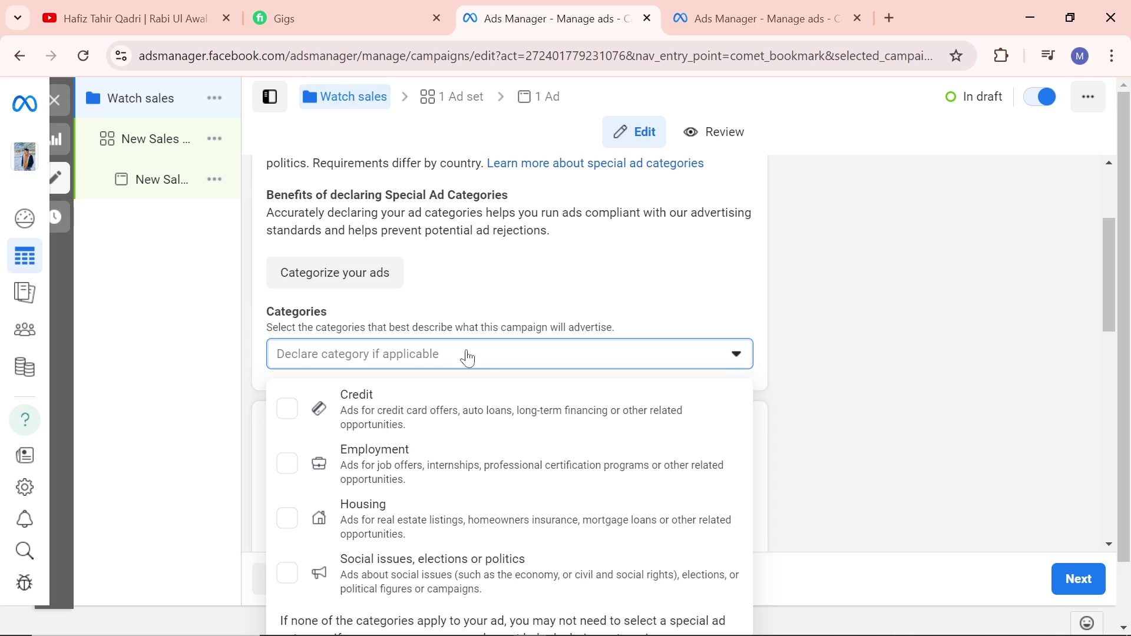
scroll(468, 357, "down", 2)
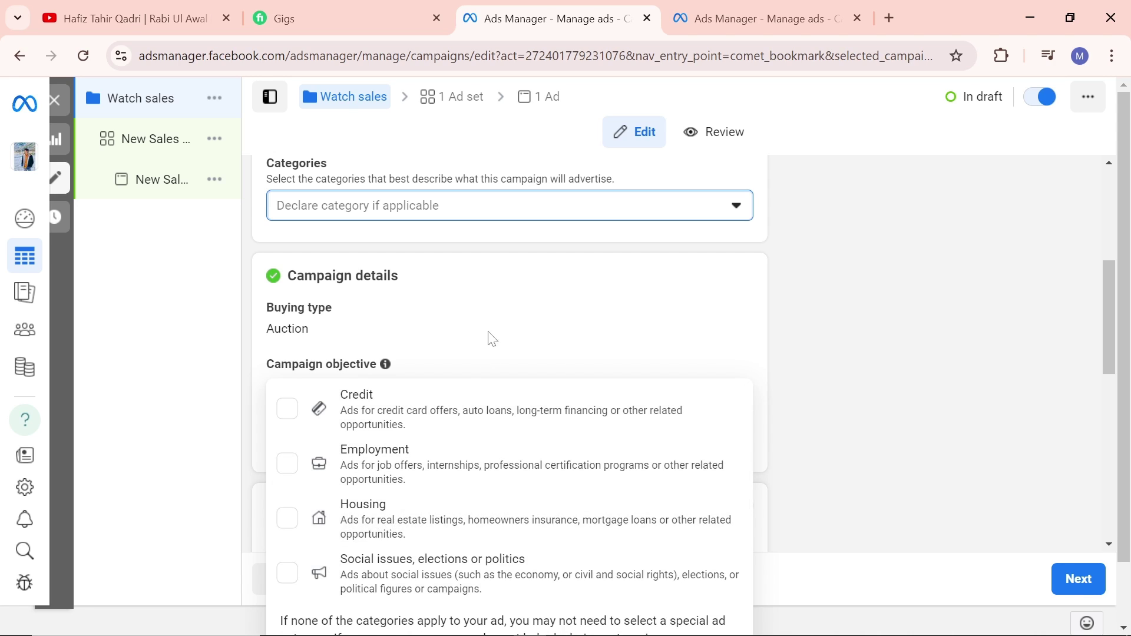
left_click(497, 308)
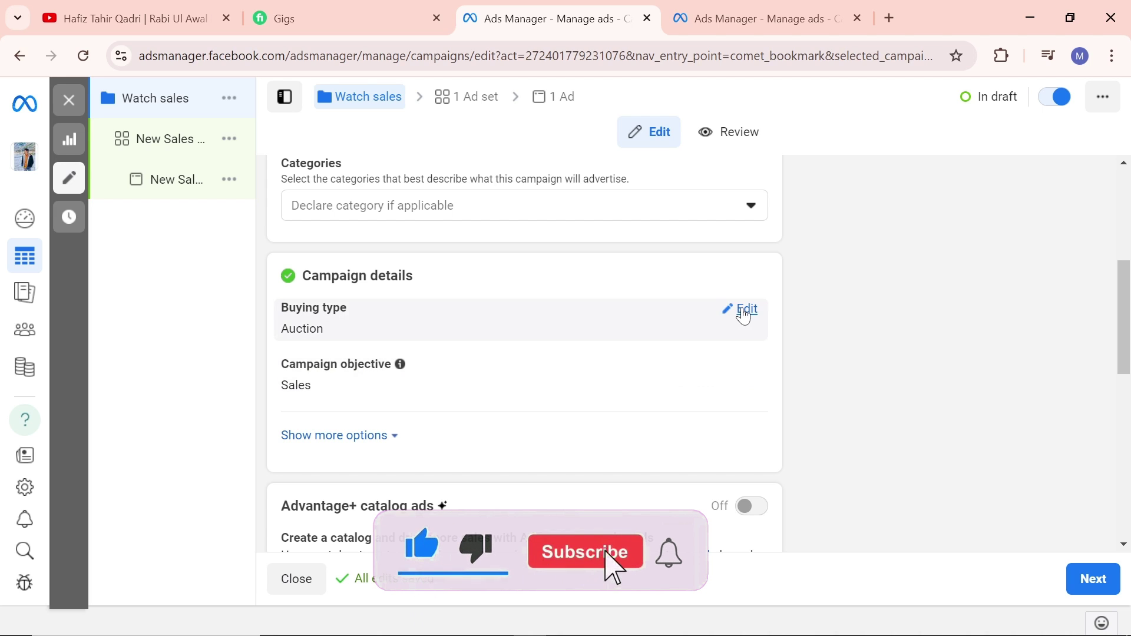
left_click(743, 312)
left_click(768, 336)
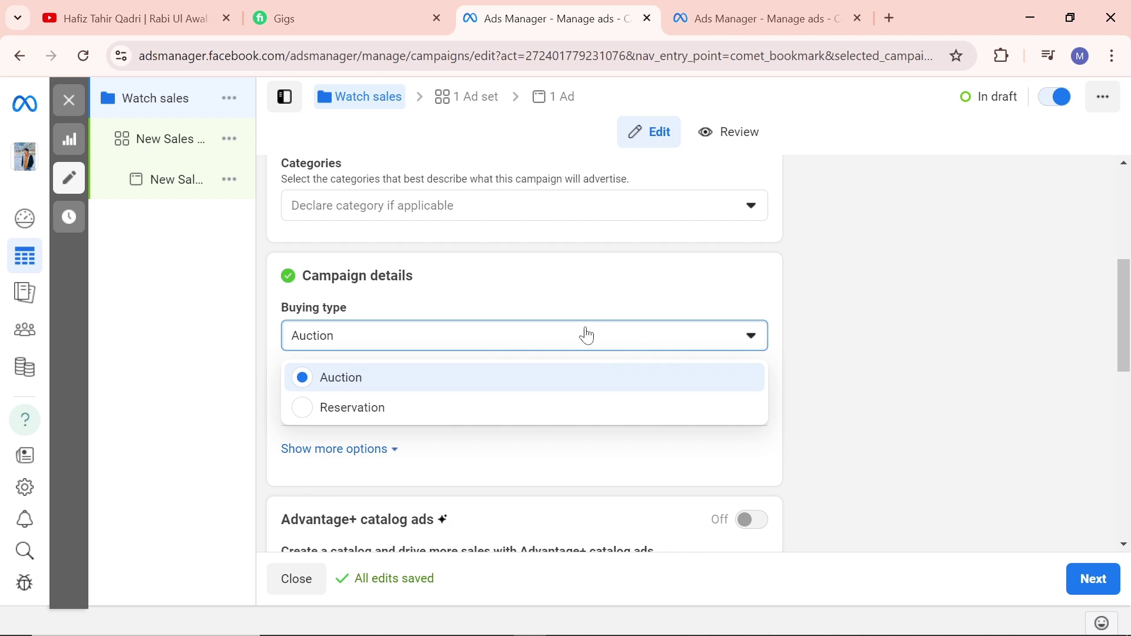
left_click(596, 291)
scroll(566, 419, "down", 5)
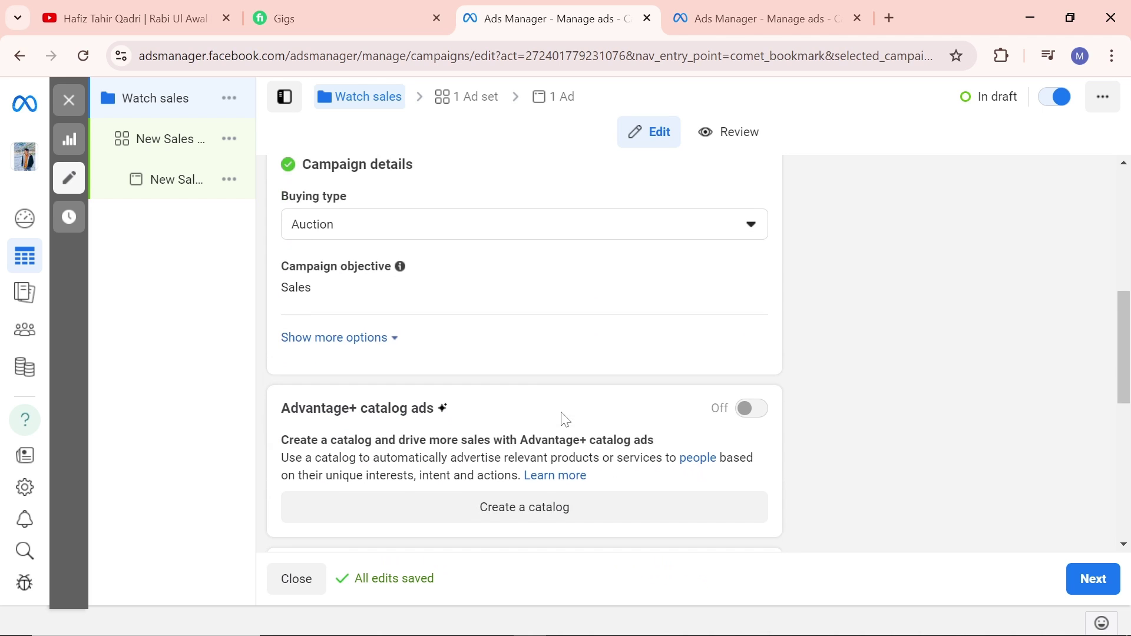
scroll(565, 420, "down", 5)
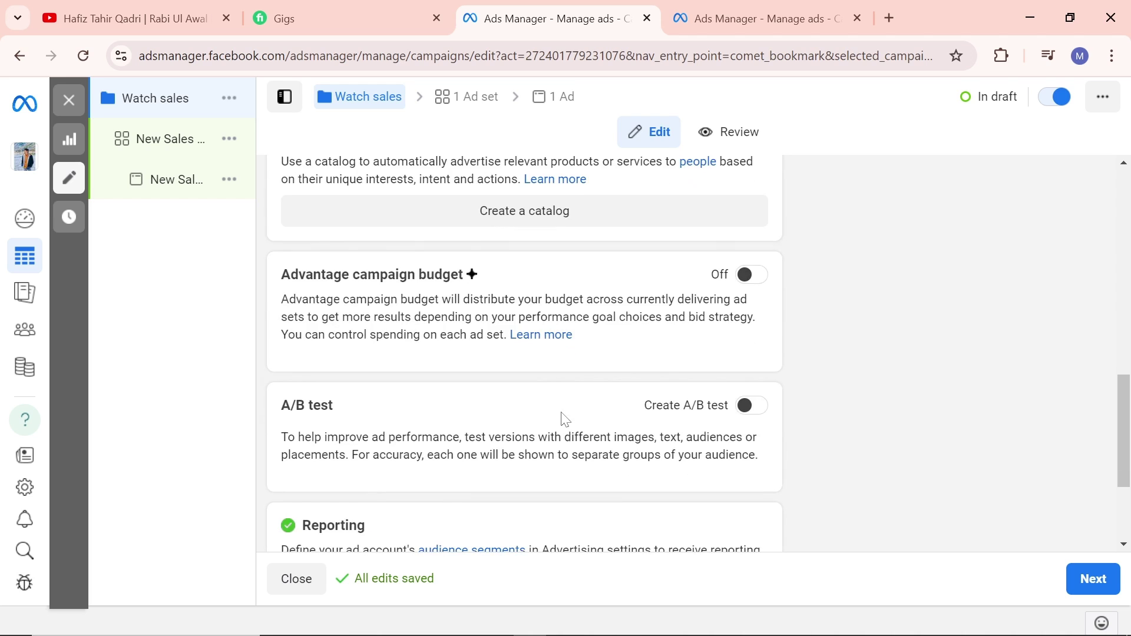
scroll(565, 419, "up", 10)
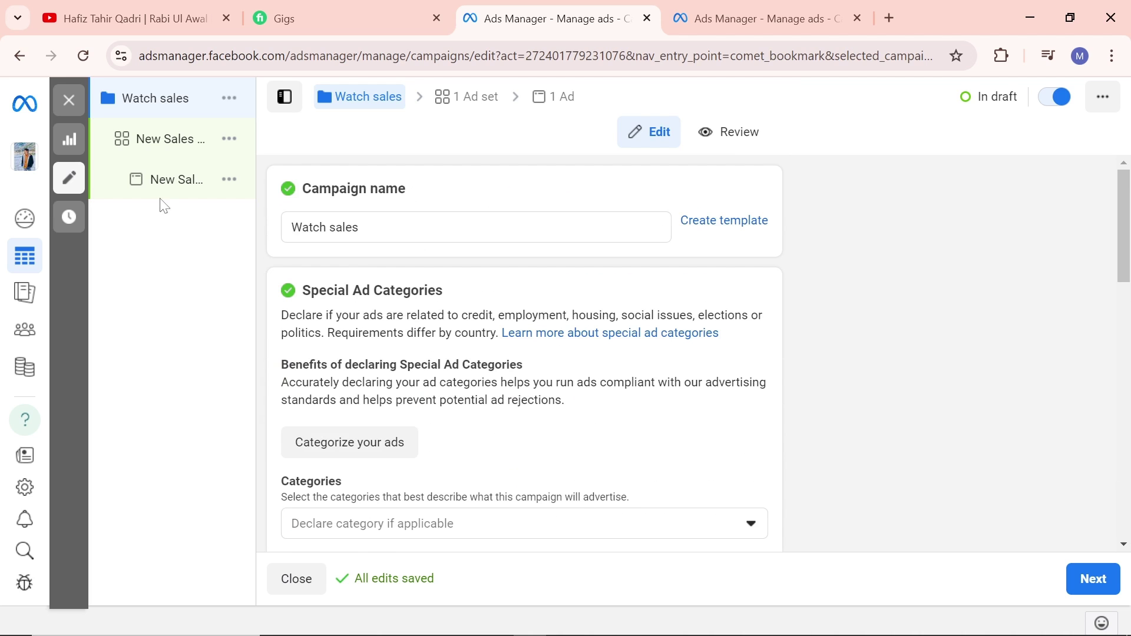
Open the new ad set under the Watch sales campaign and rename it "Watch Sales".
left_click(141, 153)
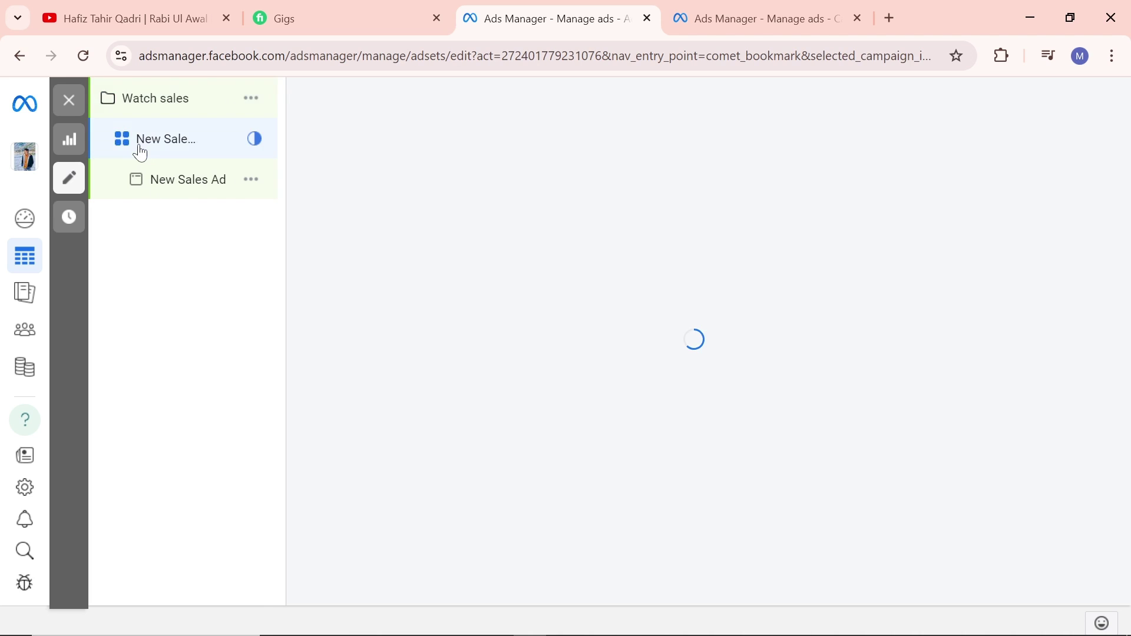
left_click(141, 100)
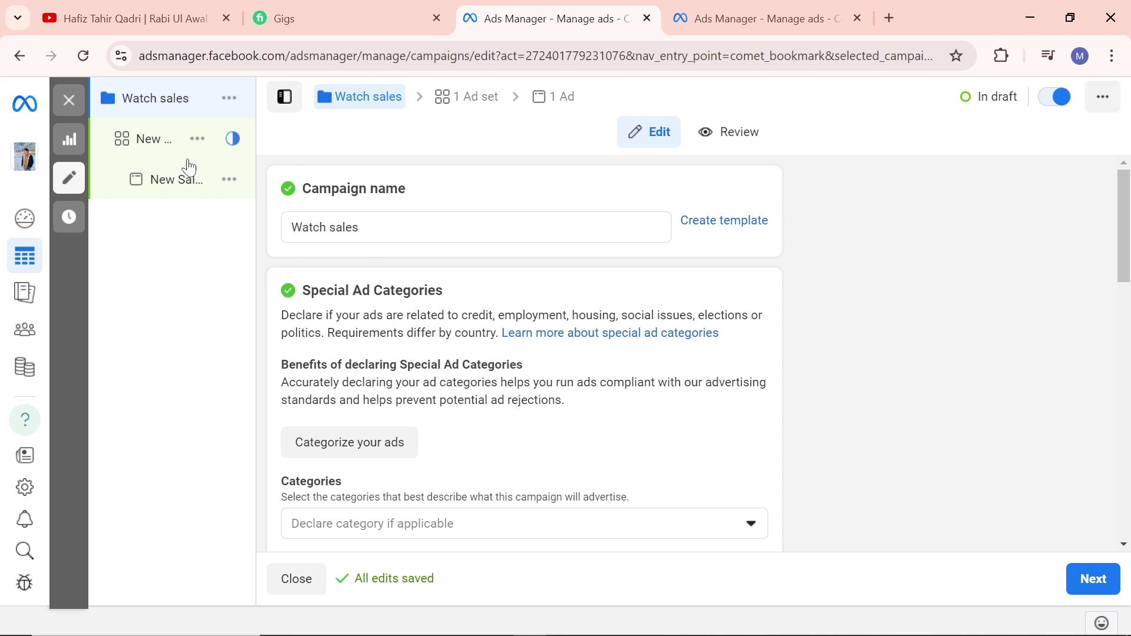
left_click(157, 141)
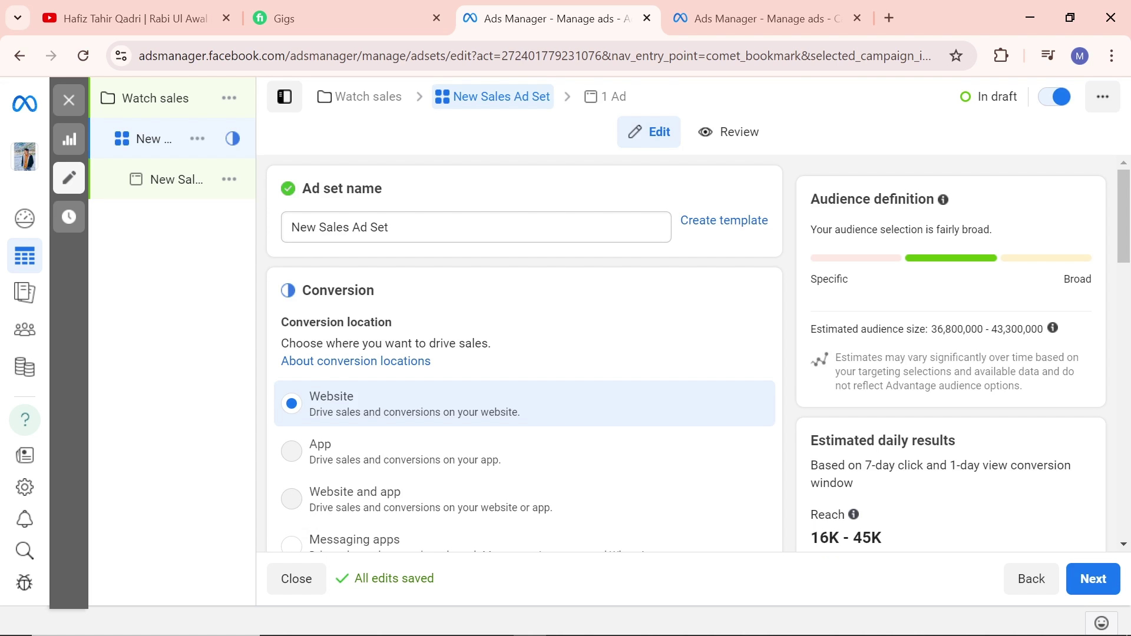
left_click(389, 227)
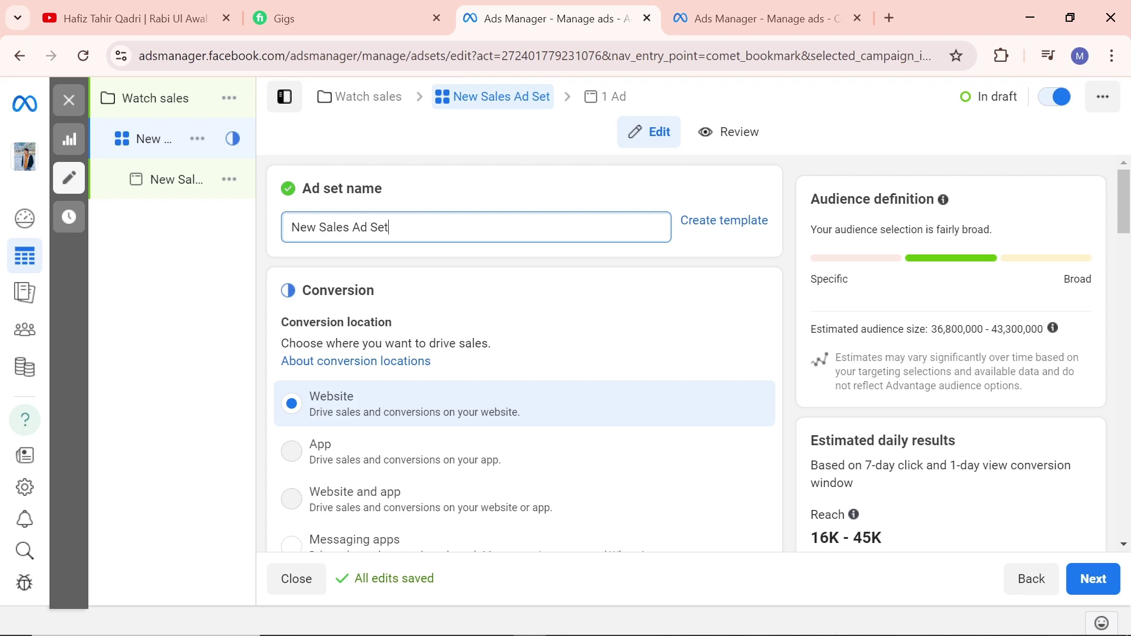
key("BackSpace")
key("BackSpace")
key("BackSpace")
key("BackSpace")
key("BackSpace")
key("BackSpace")
key("BackSpace")
key("BackSpace")
key("BackSpace")
key("BackSpace")
key("BackSpace")
key("BackSpace")
key("BackSpace")
key("BackSpace")
key("BackSpace")
key("BackSpace")
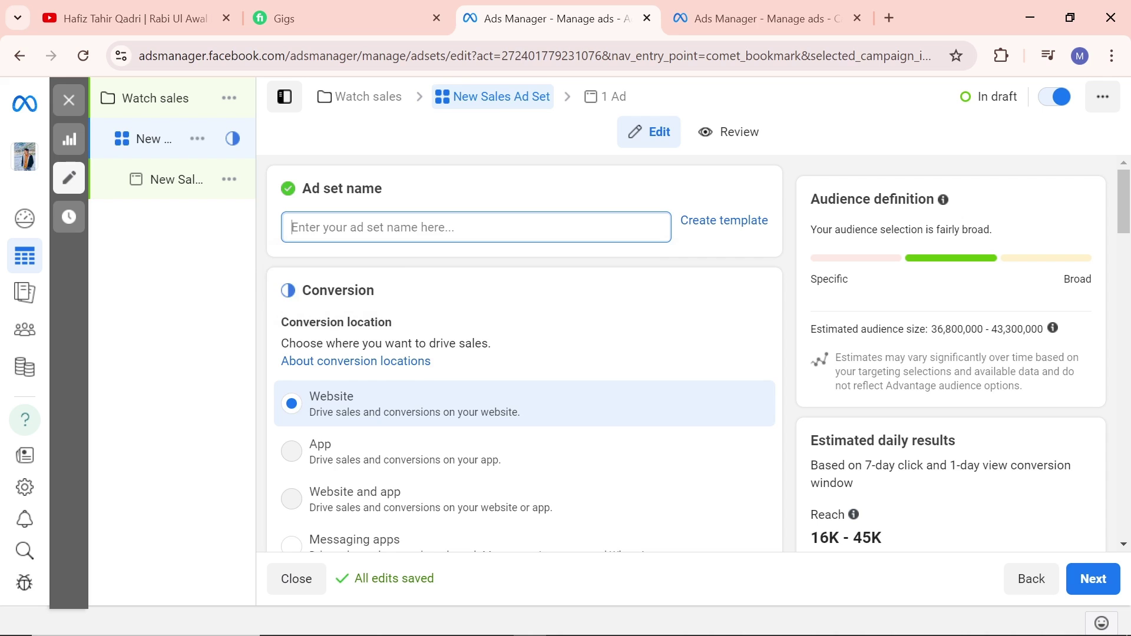
type("Watch Sa")
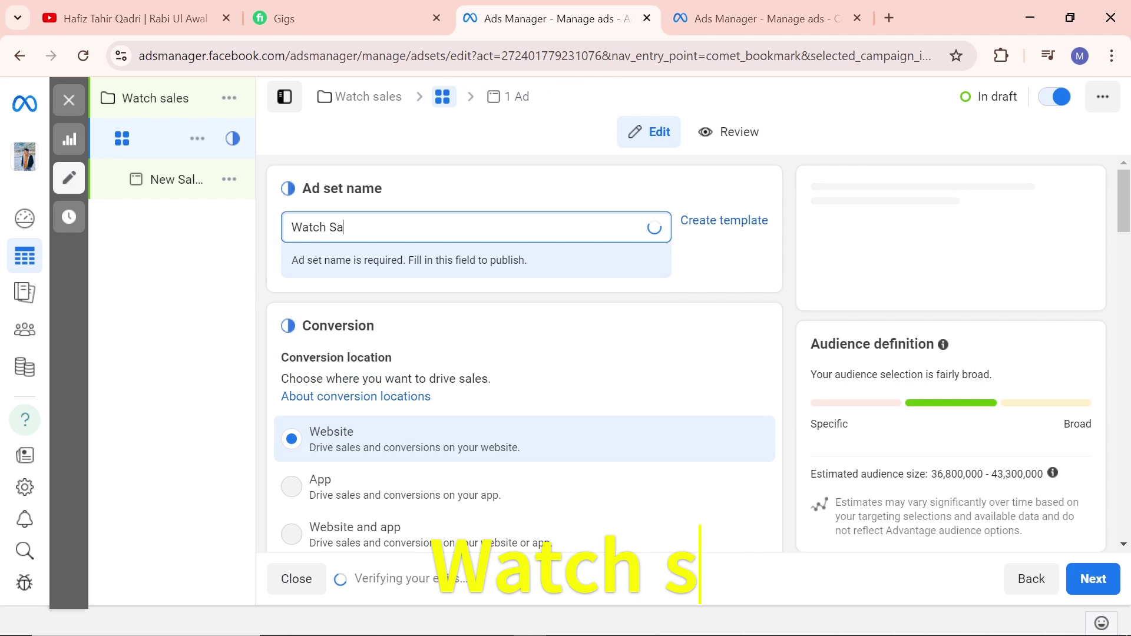
type("les")
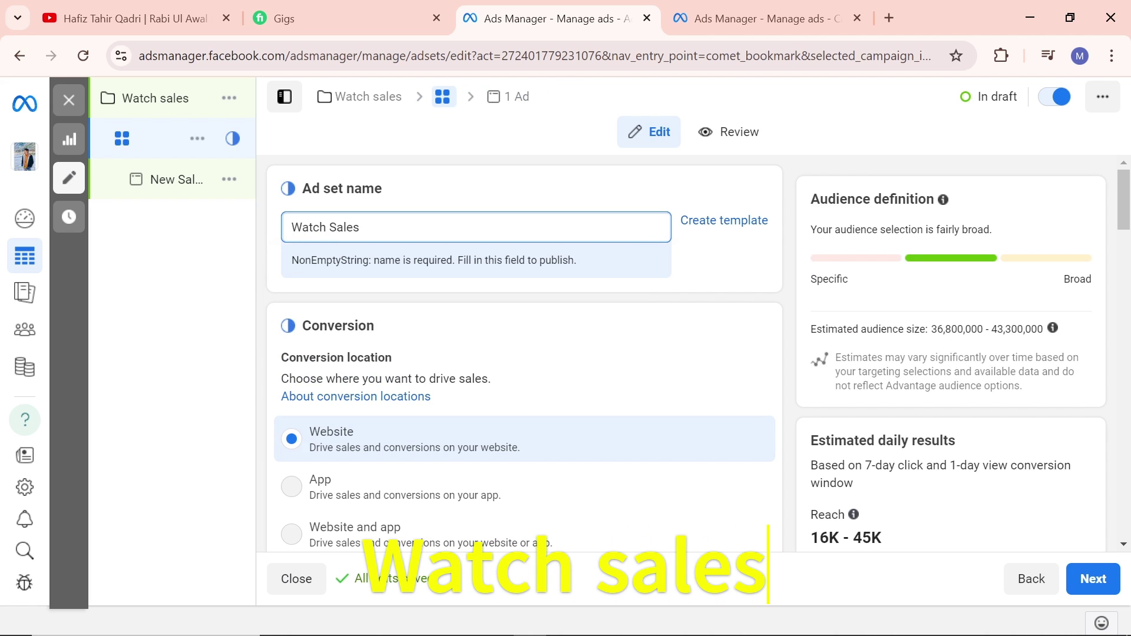
Examine the ad set's conversion locations and the available performance goals.
scroll(421, 336, "down", 3)
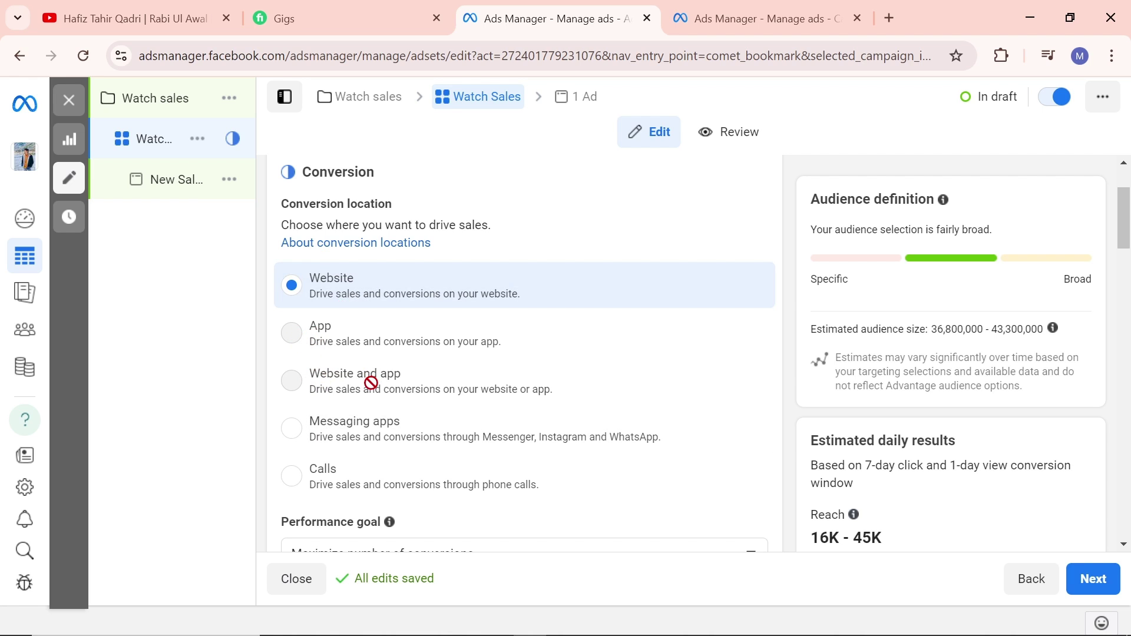
scroll(371, 383, "down", 4)
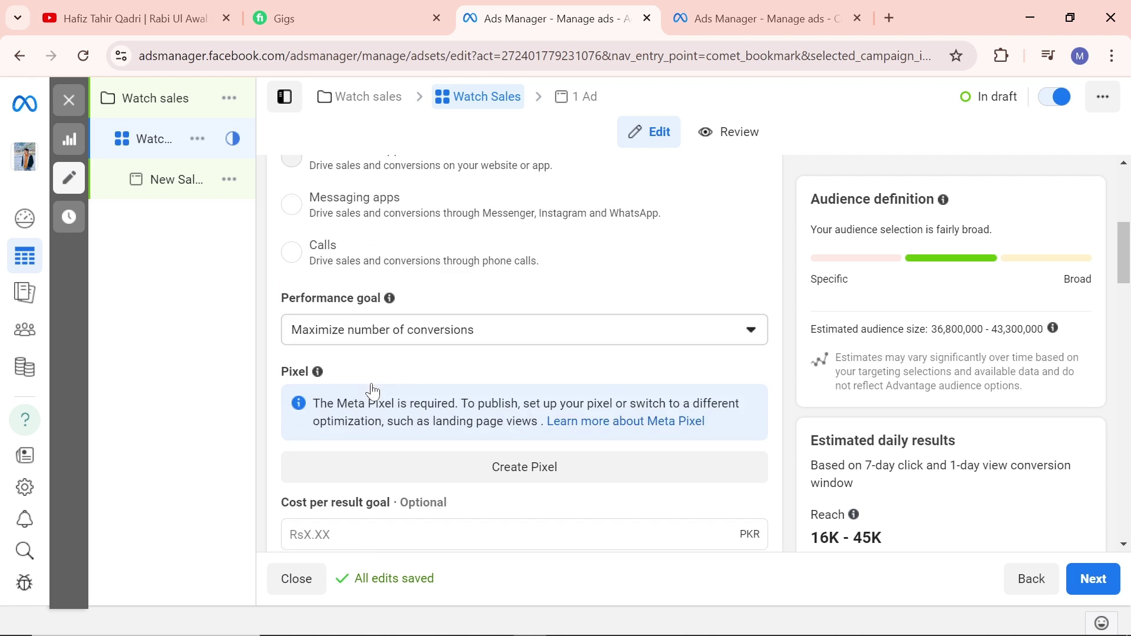
left_click(462, 306)
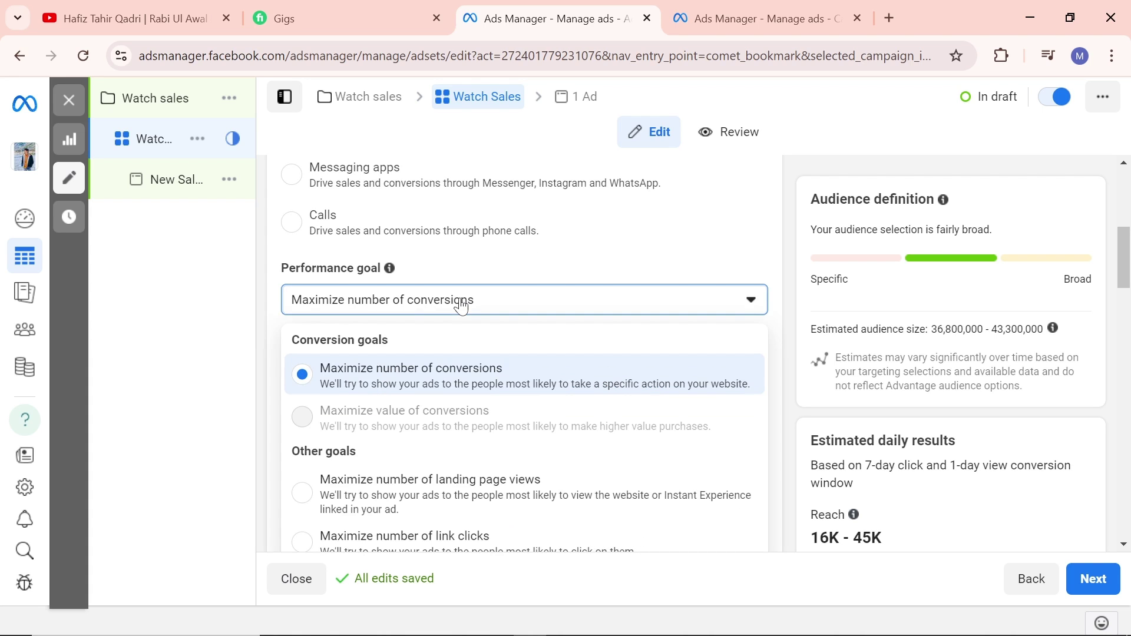
scroll(436, 418, "down", 3)
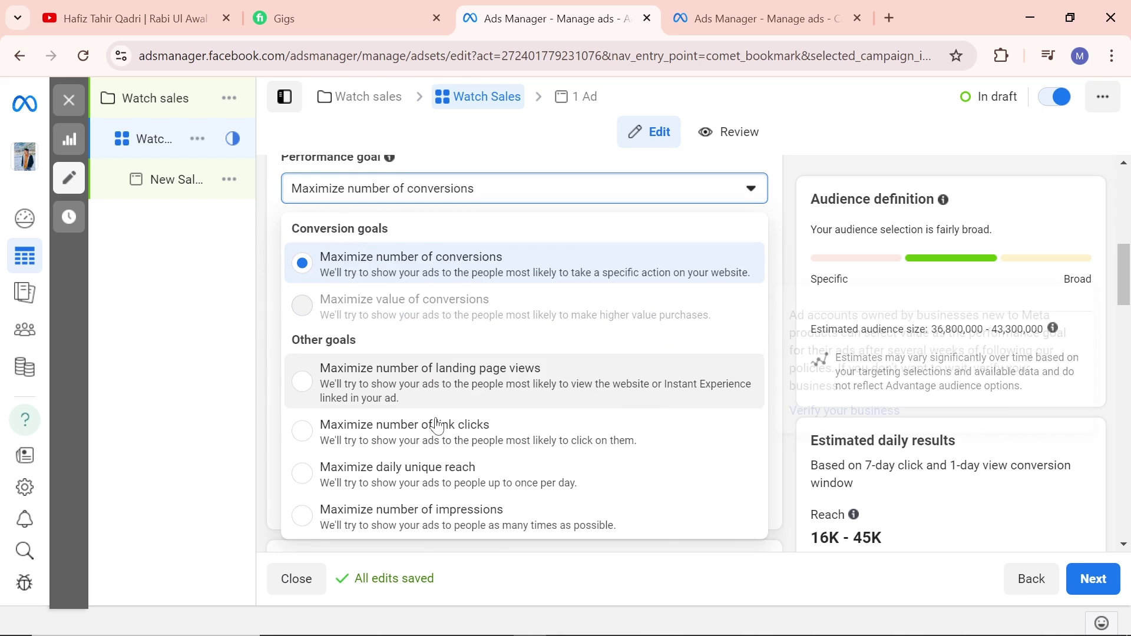
scroll(436, 425, "down", 2)
left_click(241, 374)
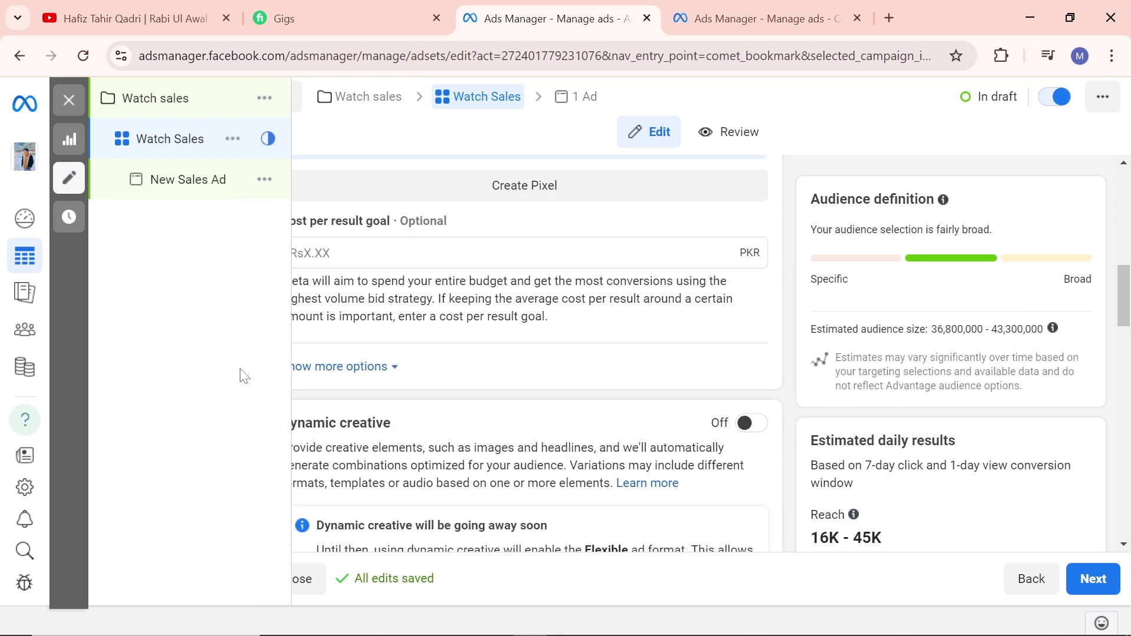
scroll(400, 373, "up", 1)
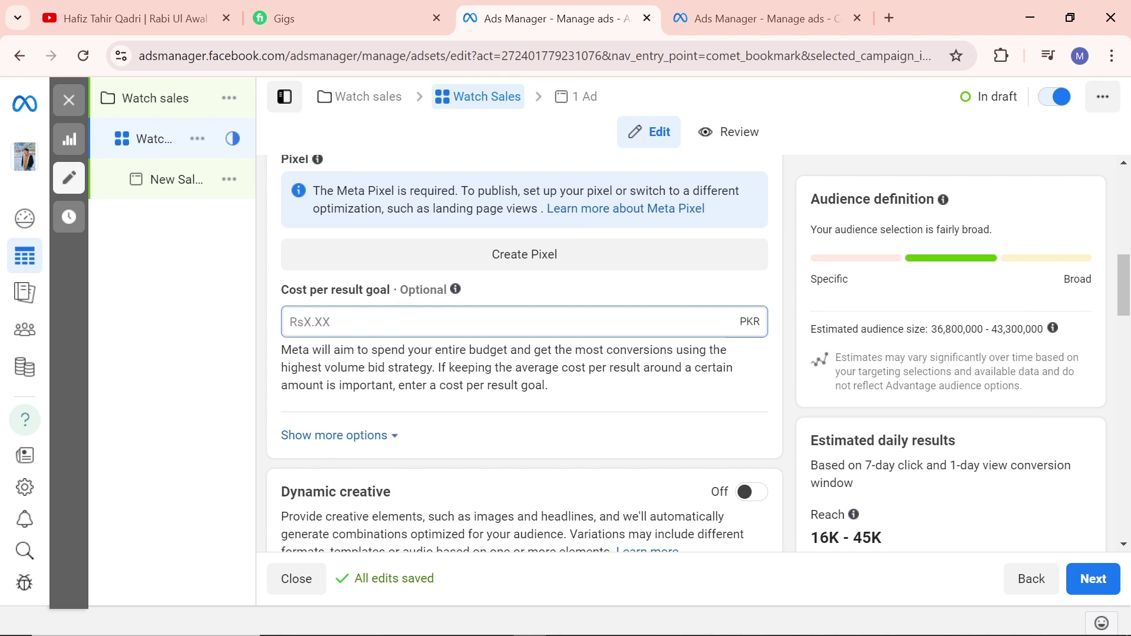
Set the ad set's optional cost per result goal to Rs100.00.
scroll(524, 353, "up", 3)
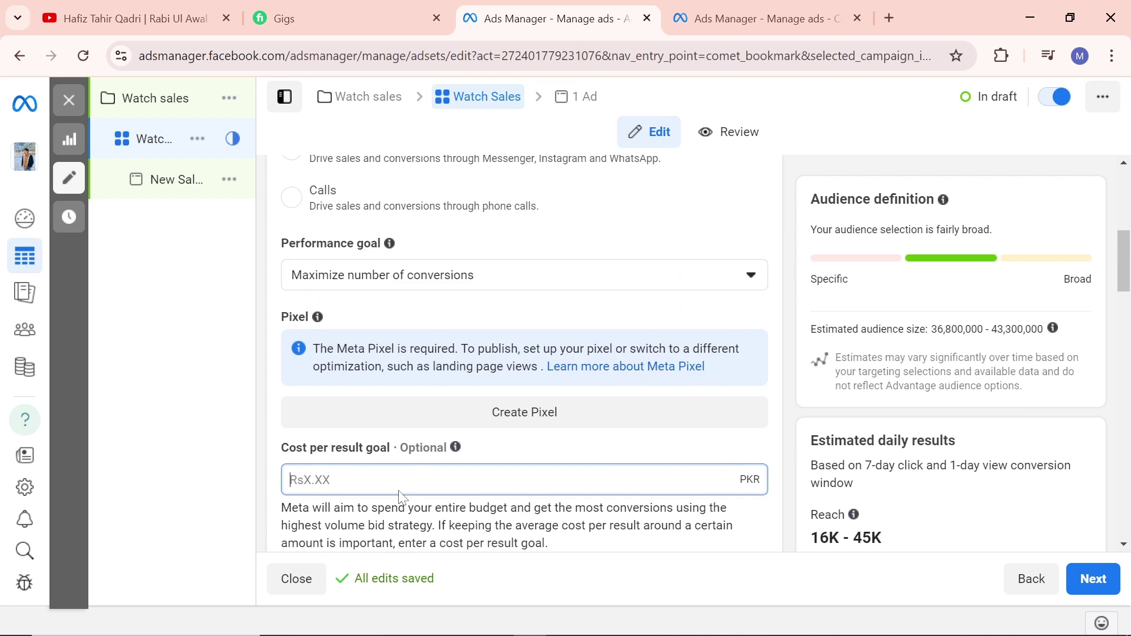
scroll(426, 228, "down", 2)
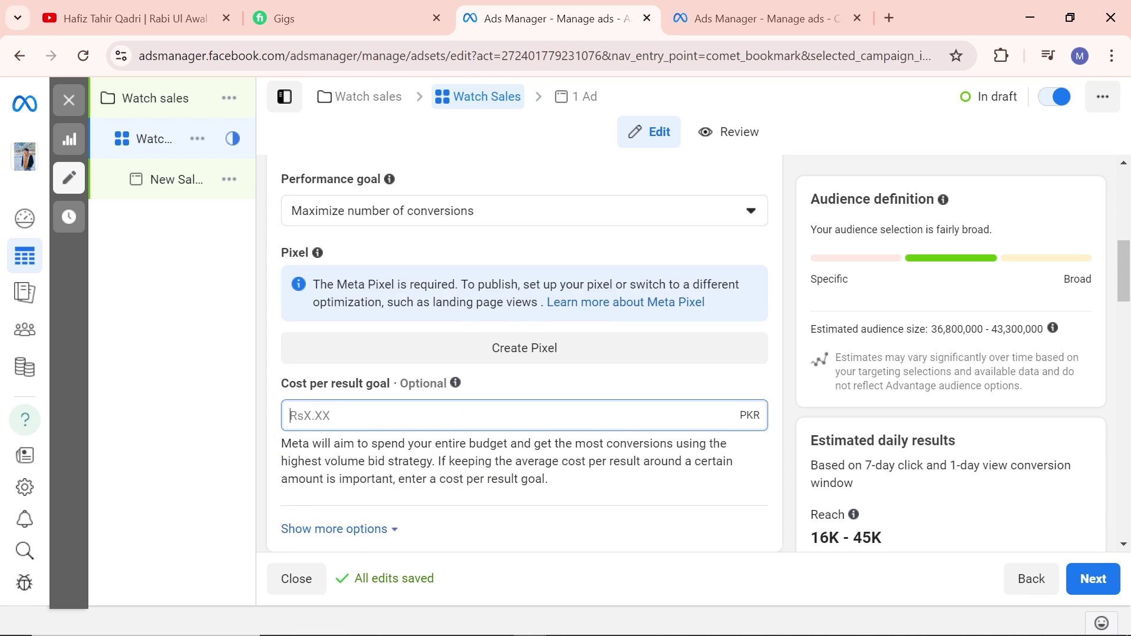
scroll(425, 229, "up", 3)
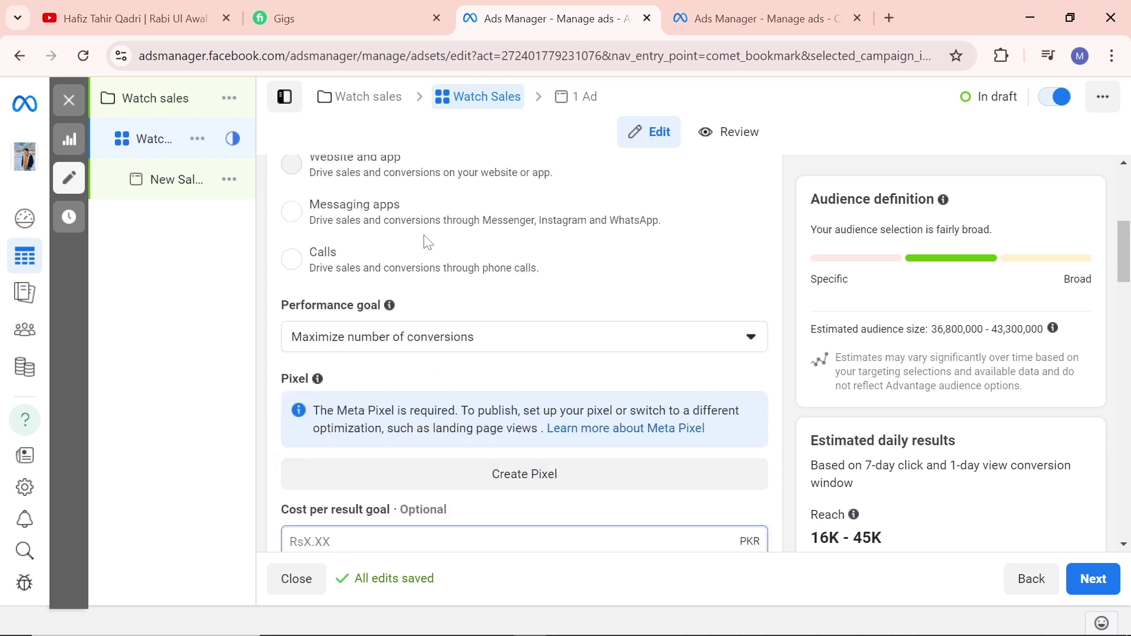
scroll(464, 373, "down", 3)
mouse_move(463, 375)
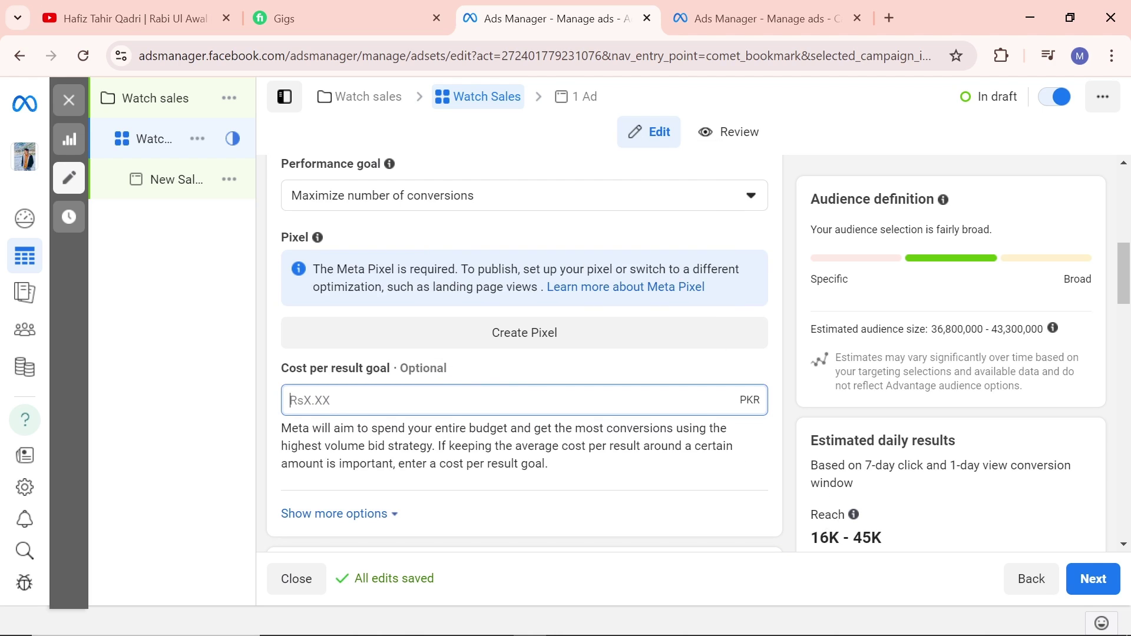
scroll(913, 537, "down", 3)
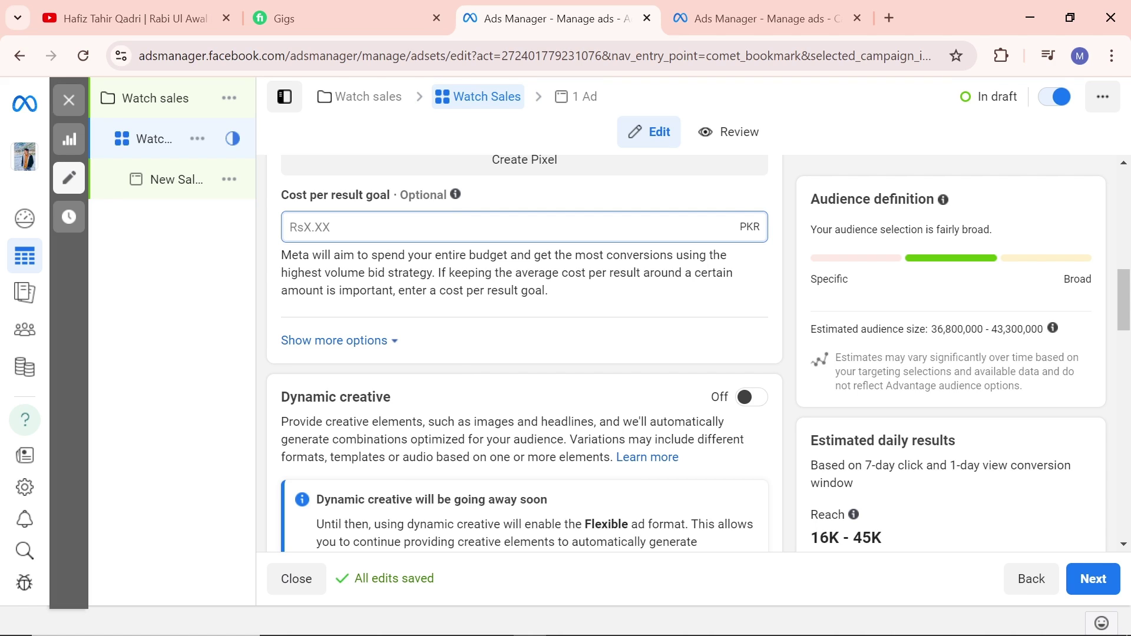
type("100.00")
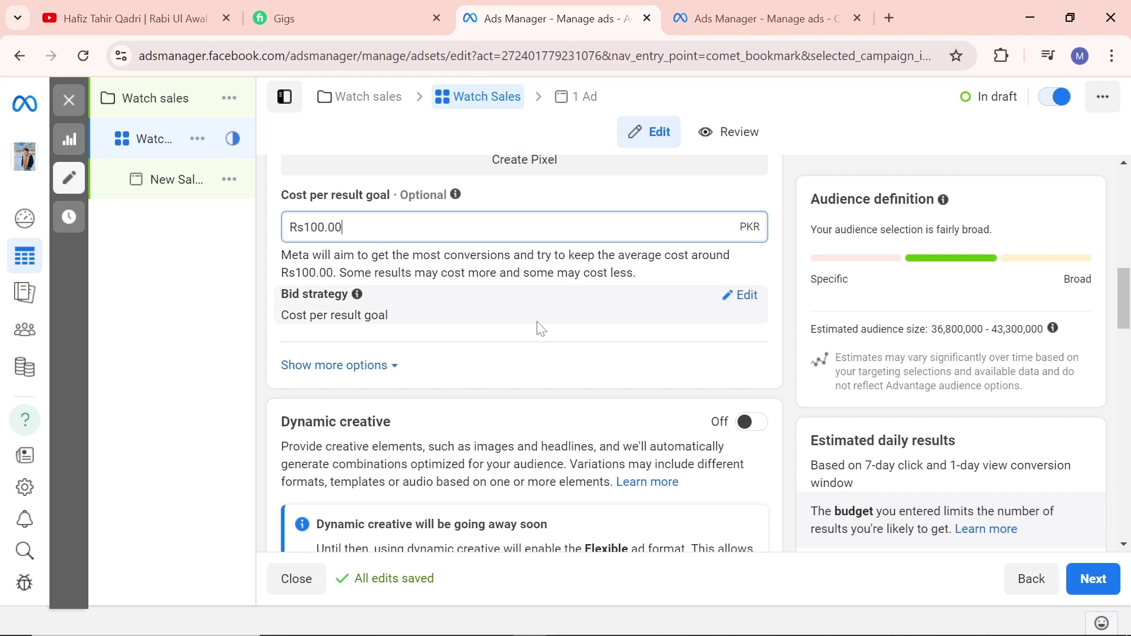
Choose September 14, 2024 as the ad set's start date in the budget schedule.
scroll(987, 412, "down", 6)
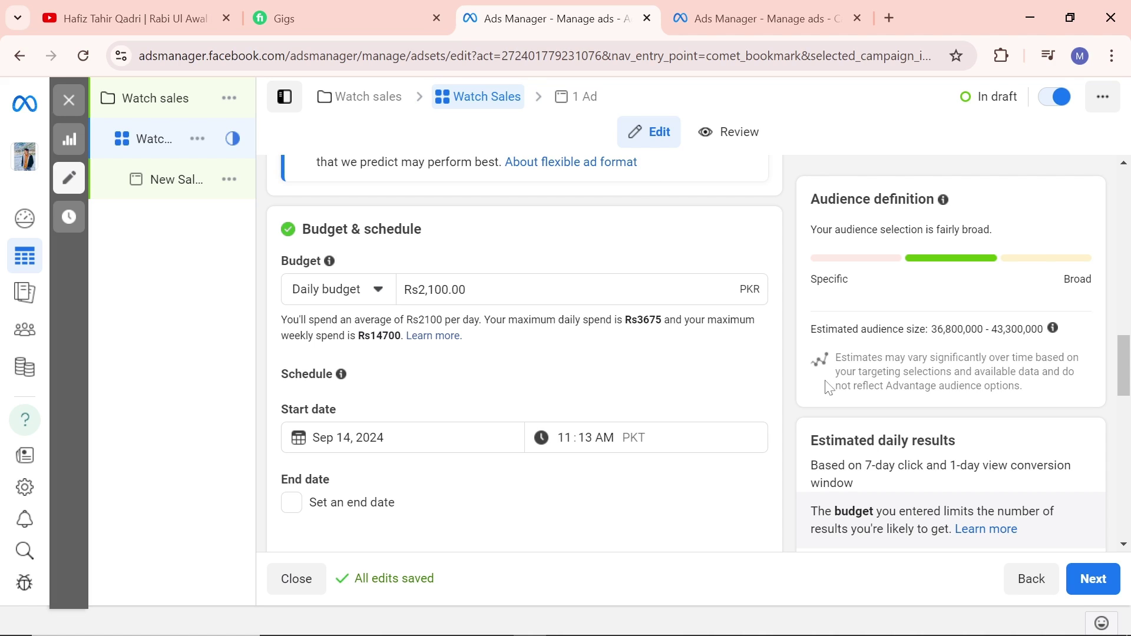
scroll(407, 384, "down", 2)
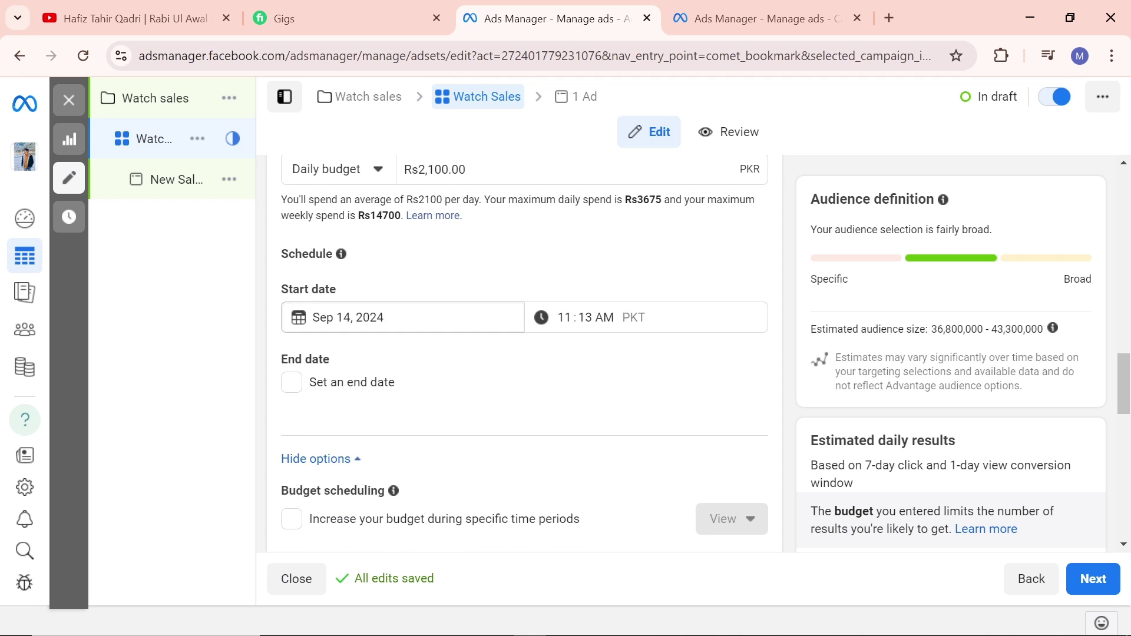
left_click(402, 318)
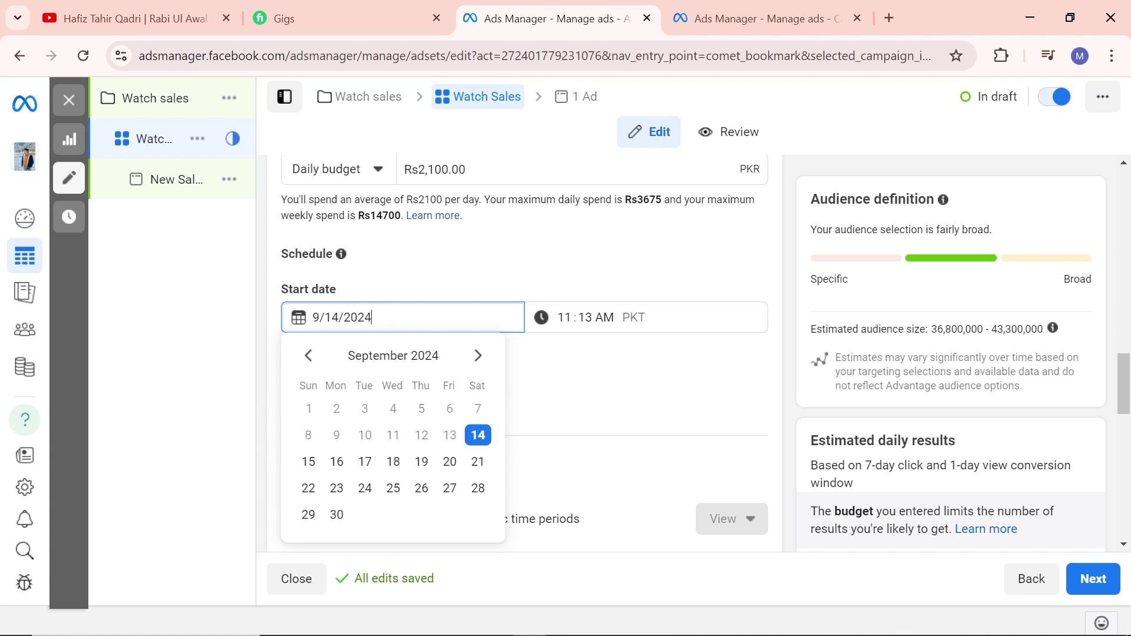
left_click(478, 436)
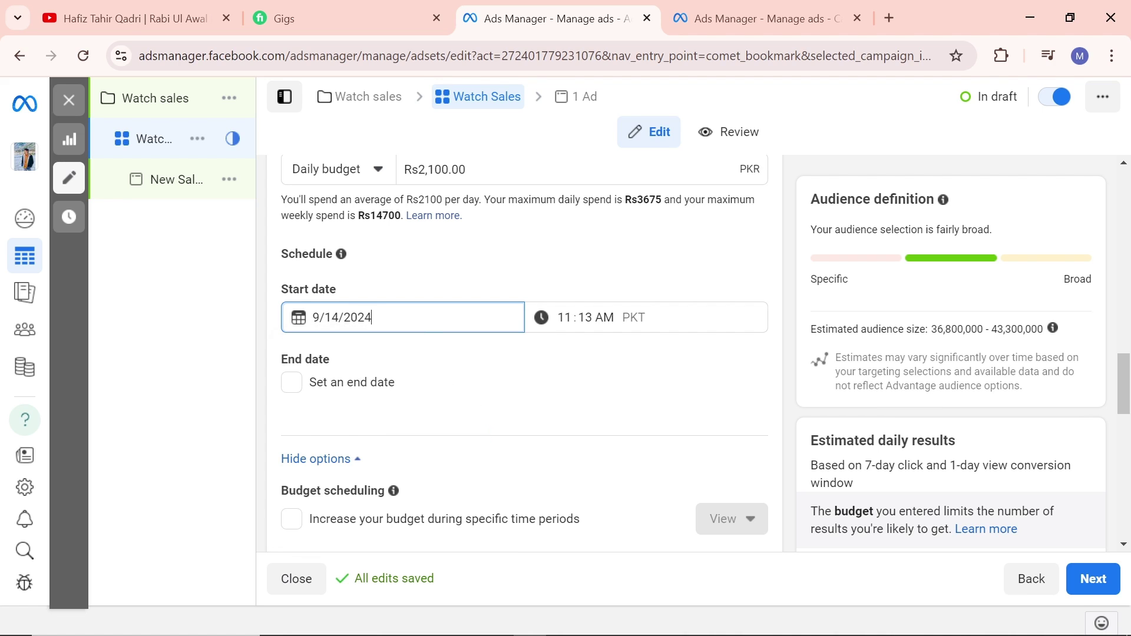
Enable an end date for the ad set and set it to September 15, 2024.
left_click(318, 387)
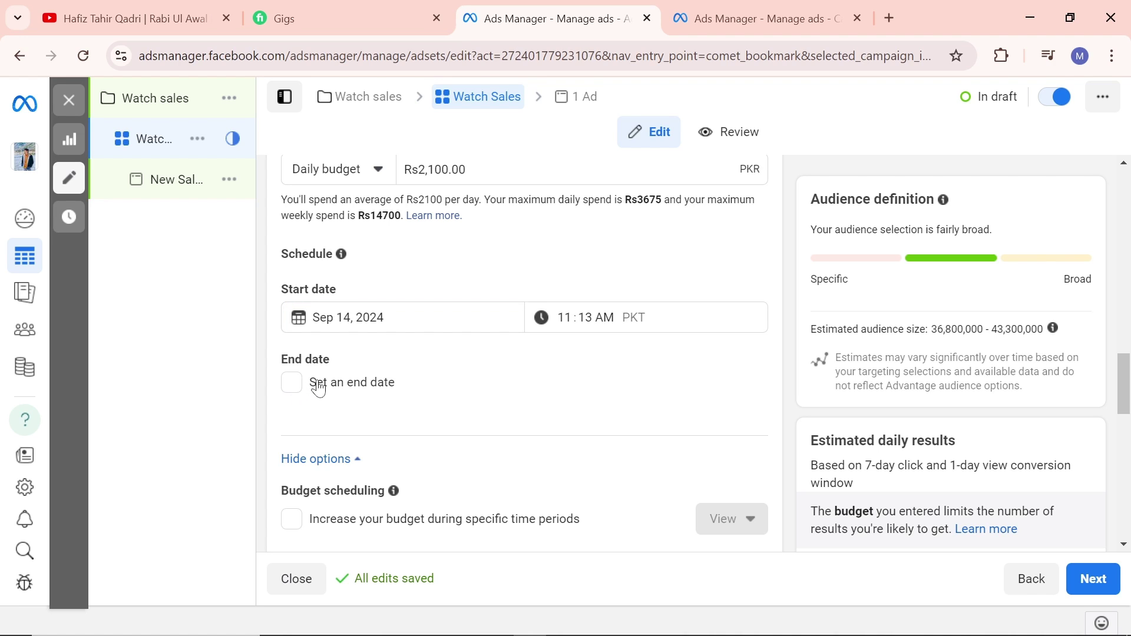
left_click(293, 387)
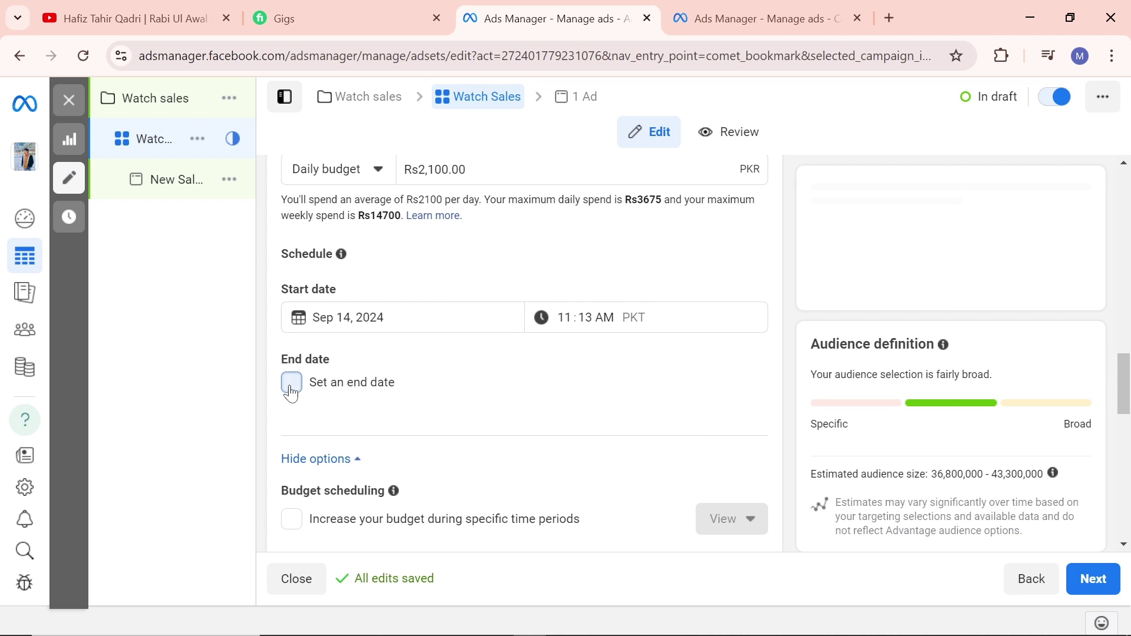
scroll(432, 427, "down", 2)
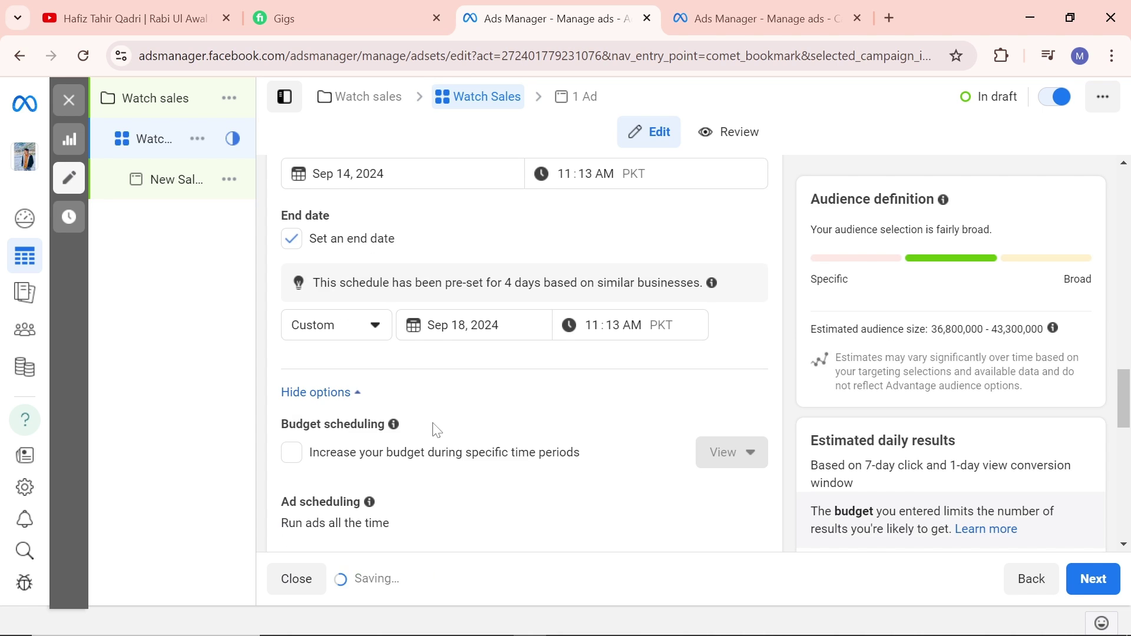
left_click(500, 325)
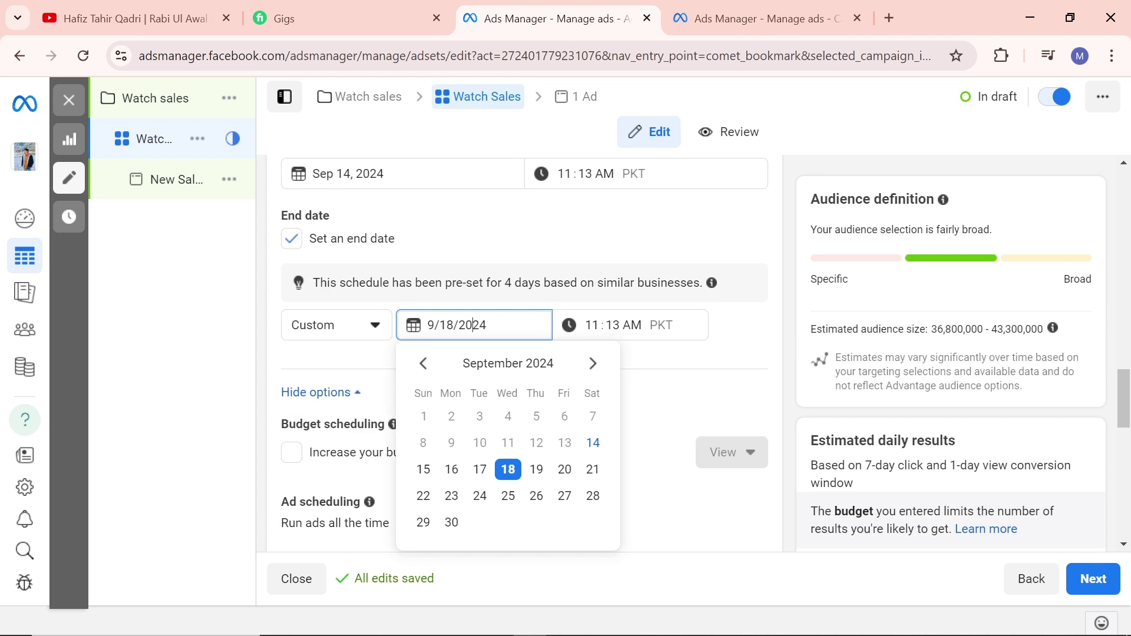
left_click(423, 475)
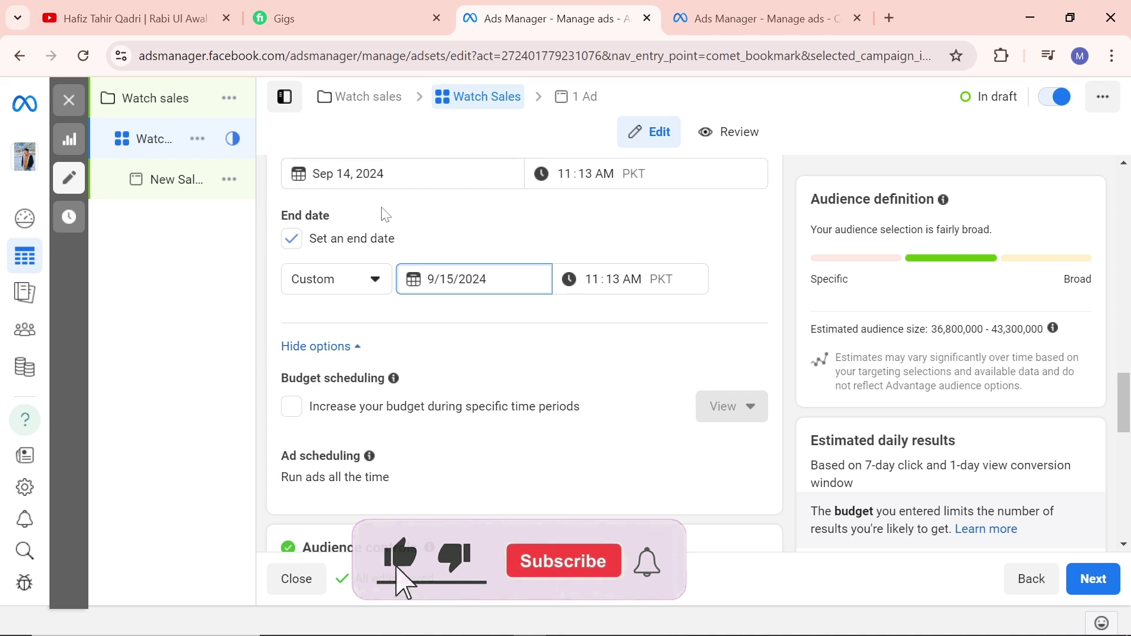
scroll(383, 212, "up", 2)
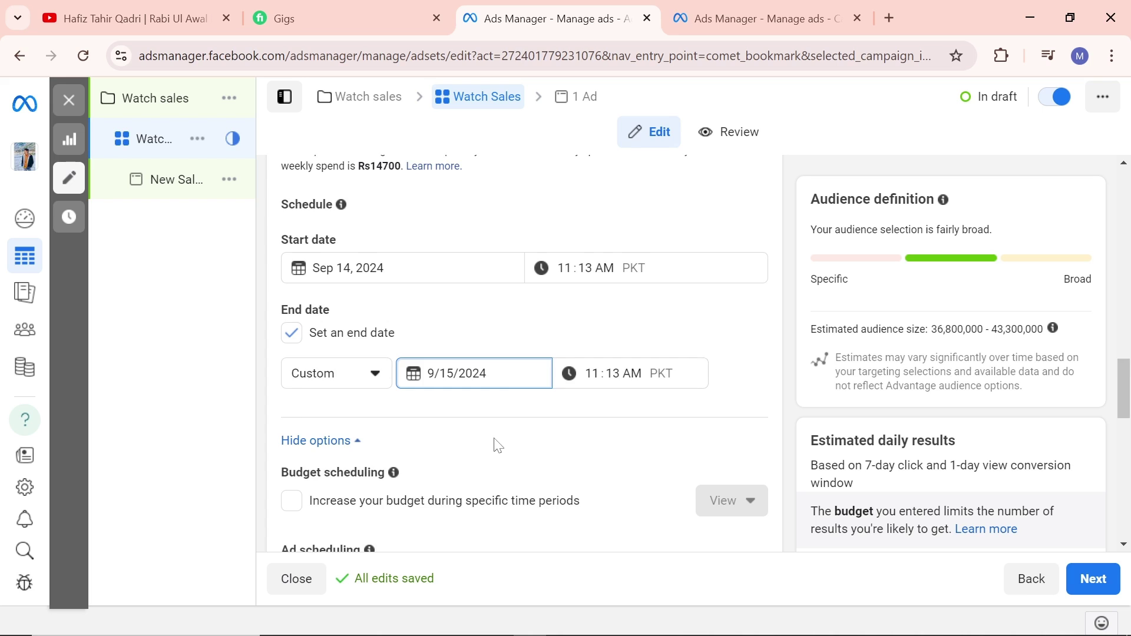
Edit the audience locations in the audience controls and include the city Islamabad, Punjab, Pakistan.
scroll(497, 444, "down", 3)
scroll(495, 444, "down", 5)
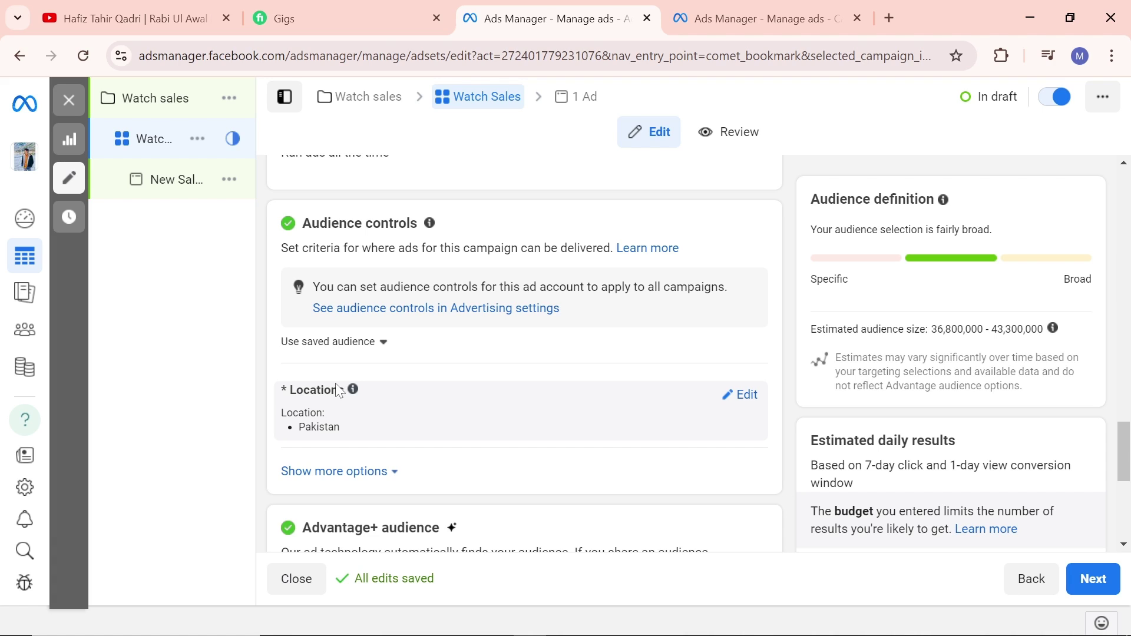
left_click(742, 402)
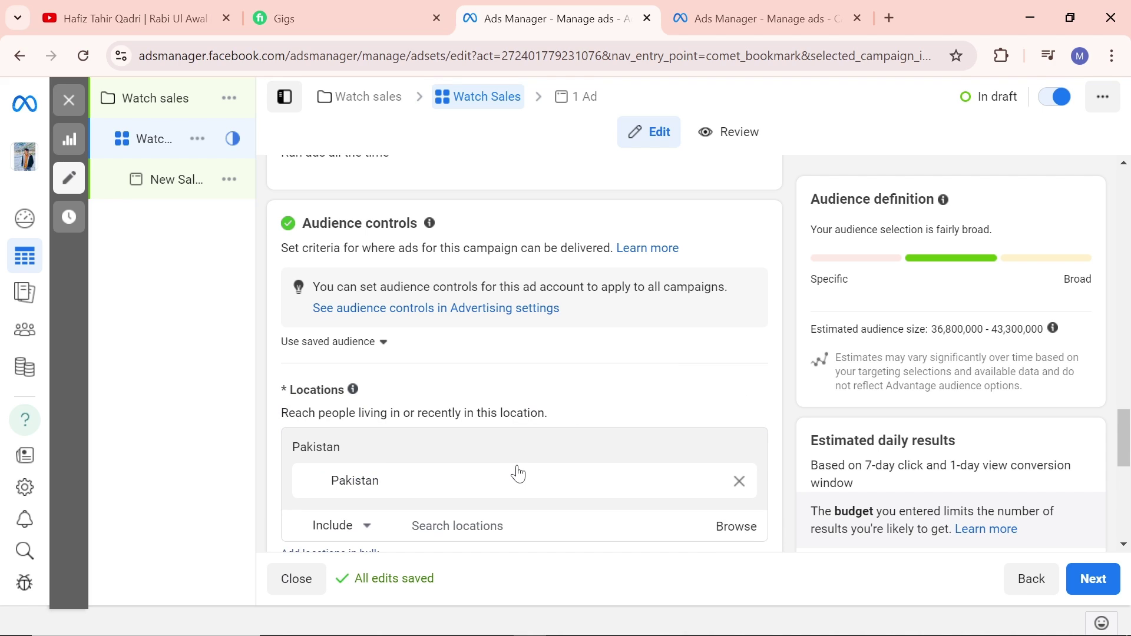
scroll(515, 473, "down", 1)
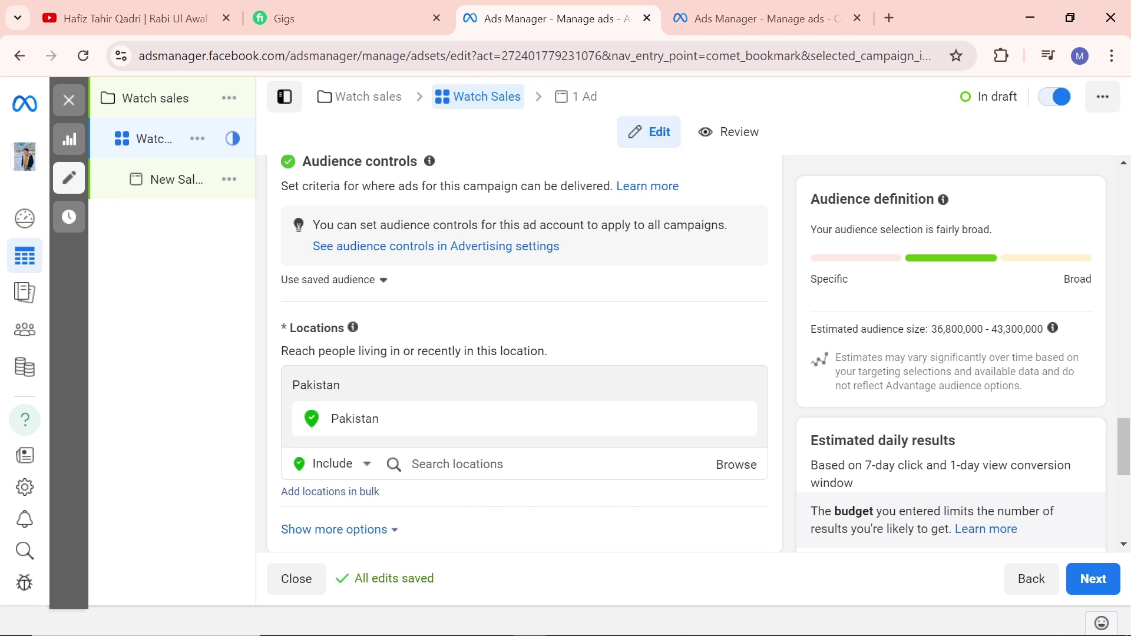
left_click(412, 464)
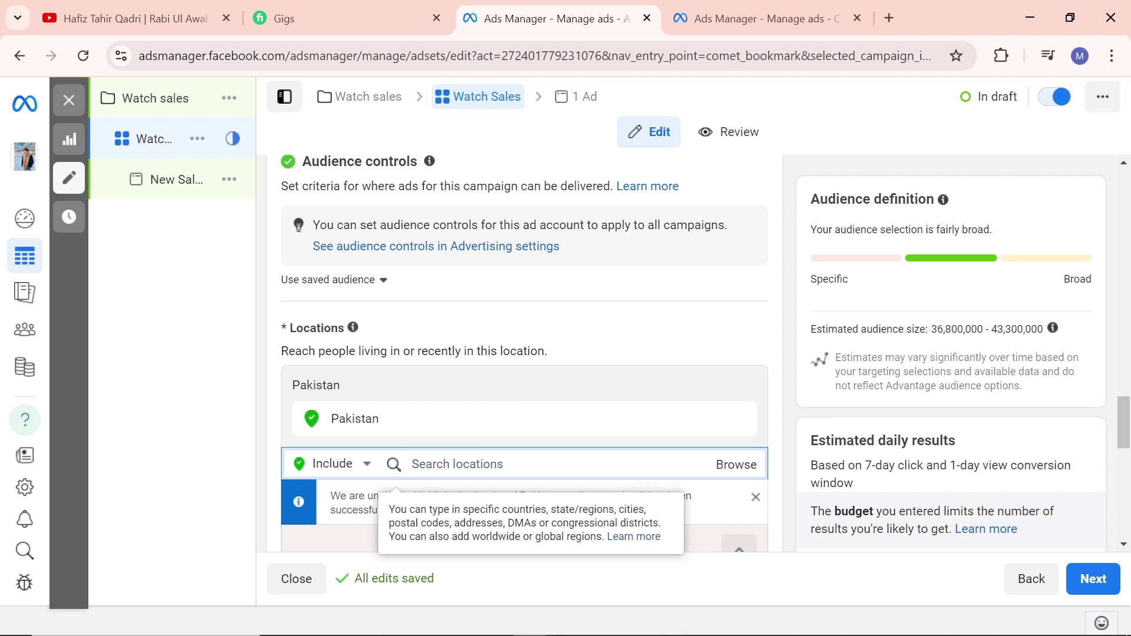
type("isl")
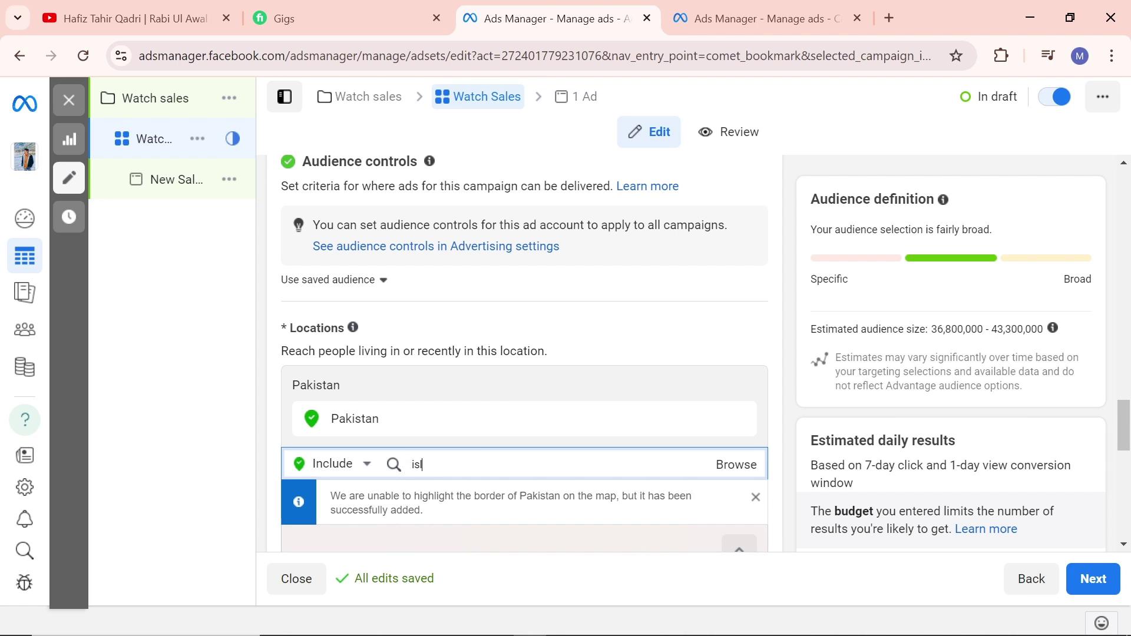
type("am")
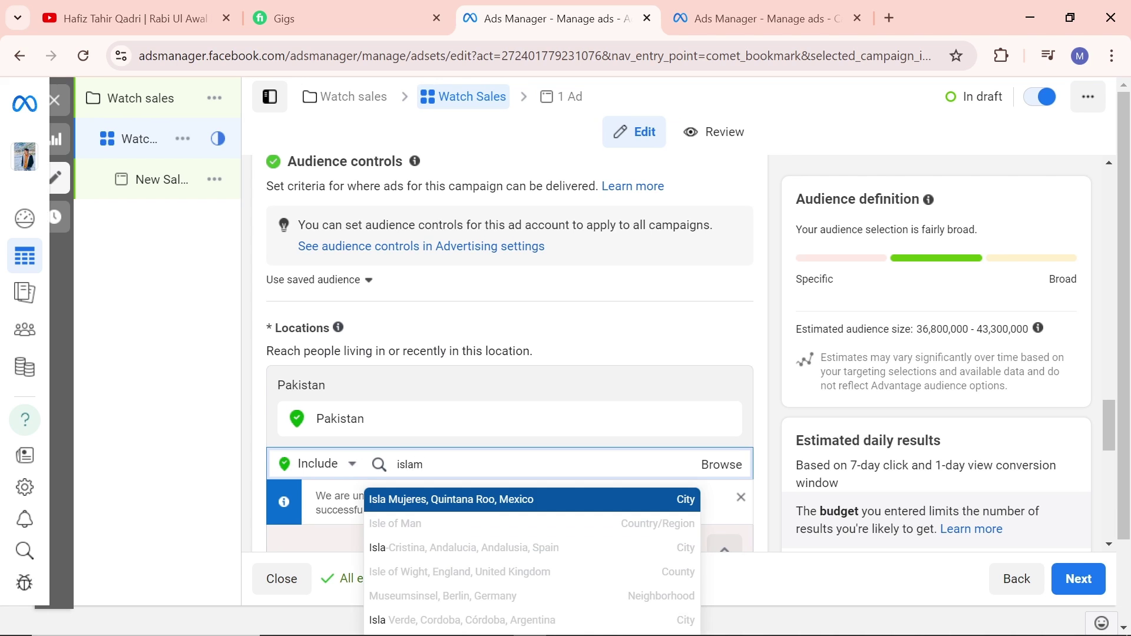
scroll(577, 475, "down", 2)
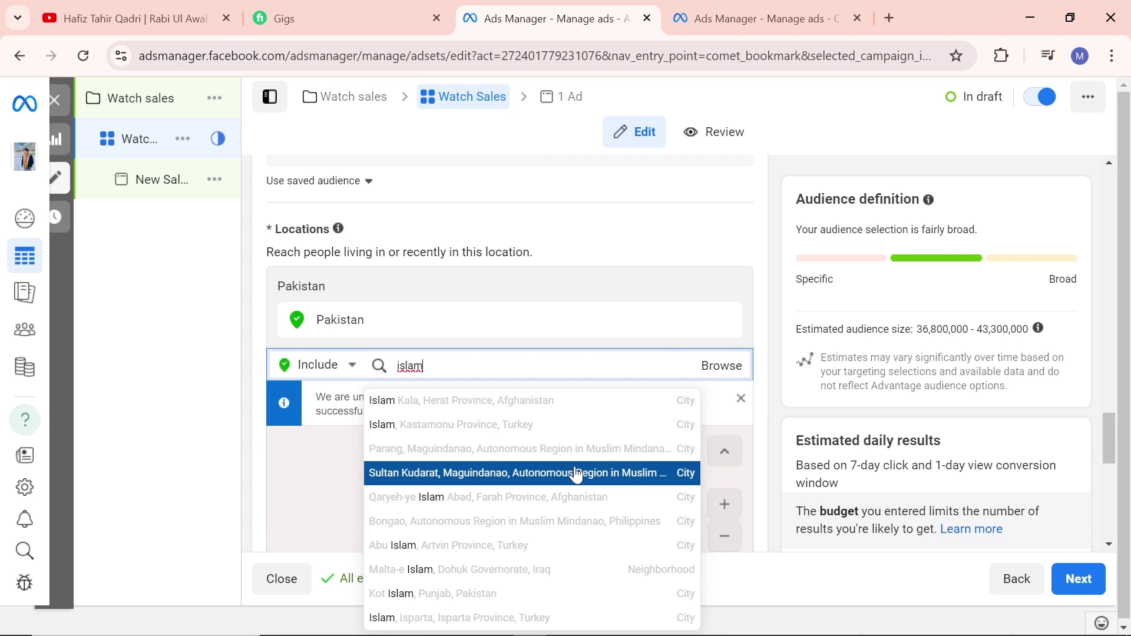
key("Up")
key("Up")
key("Up")
key("Up")
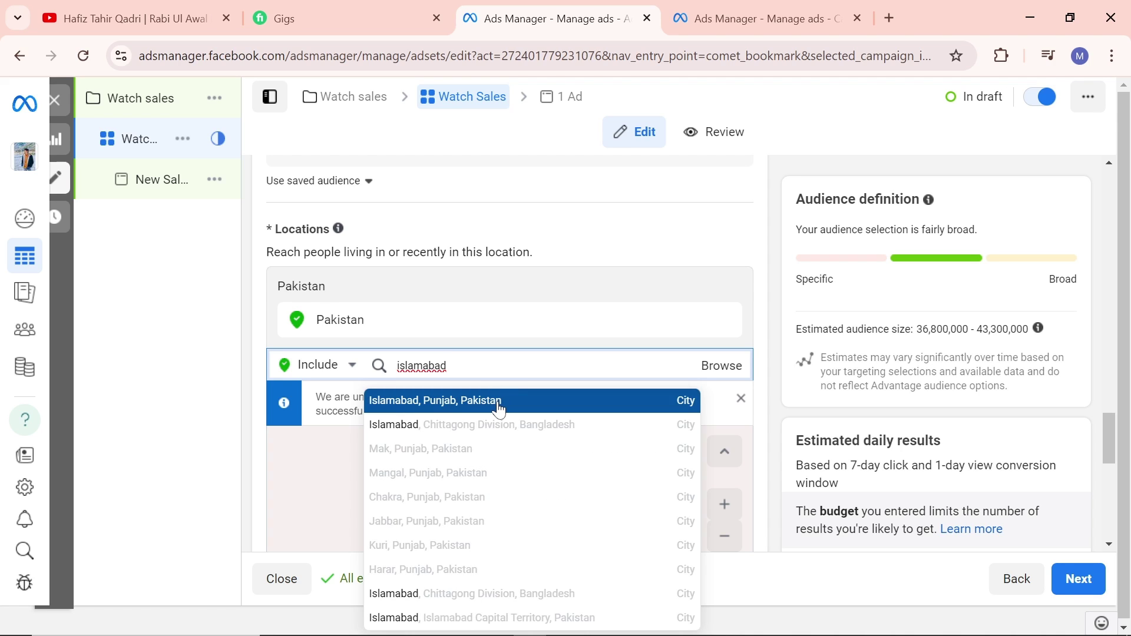
left_click(500, 410)
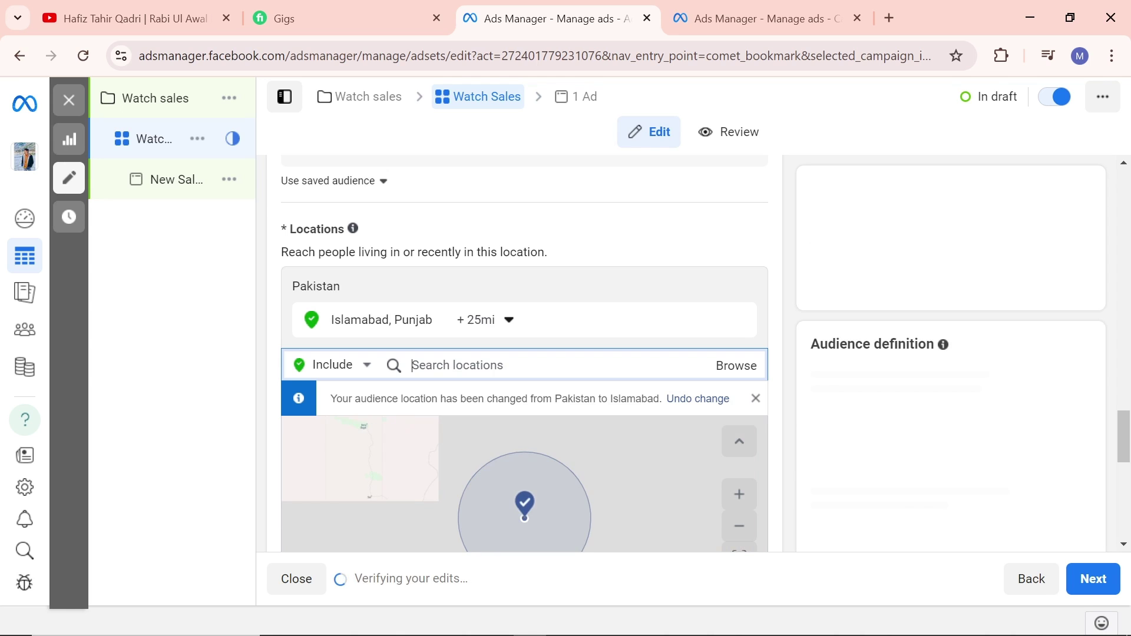
Examine the targeted radius around Islamabad and its surroundings on the locations map.
scroll(497, 399, "down", 2)
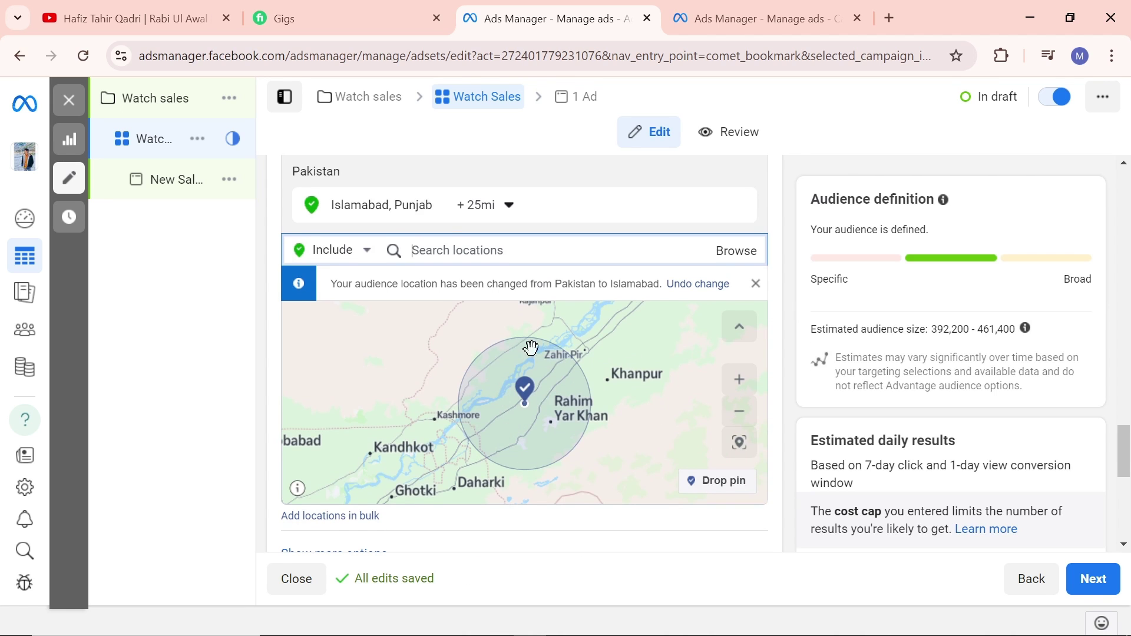
scroll(517, 430, "down", 2)
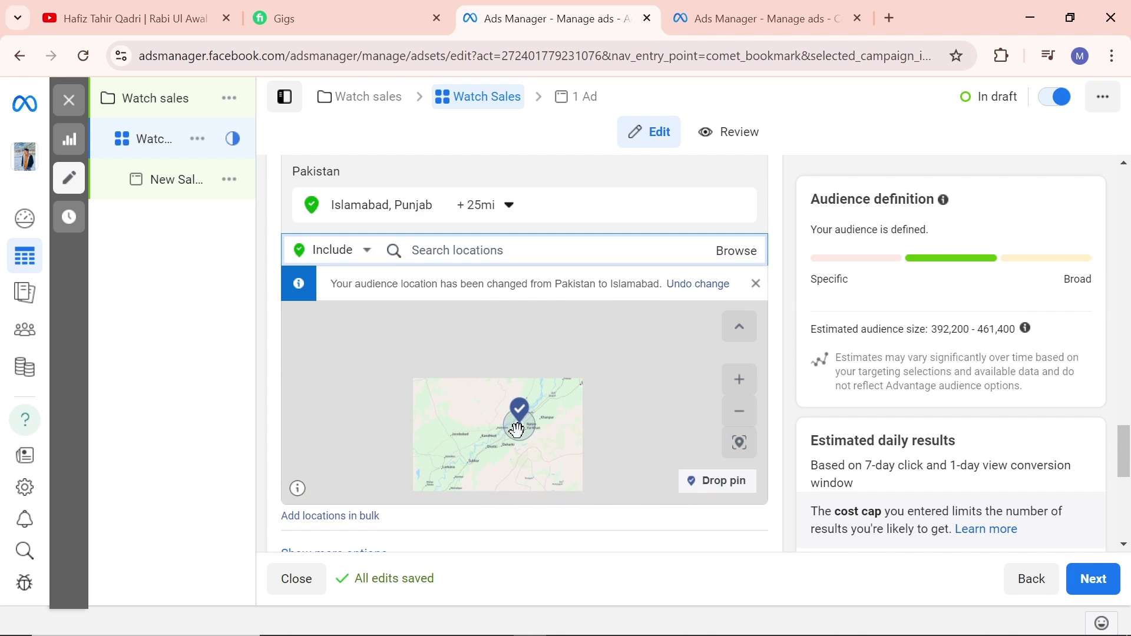
scroll(517, 429, "up", 3)
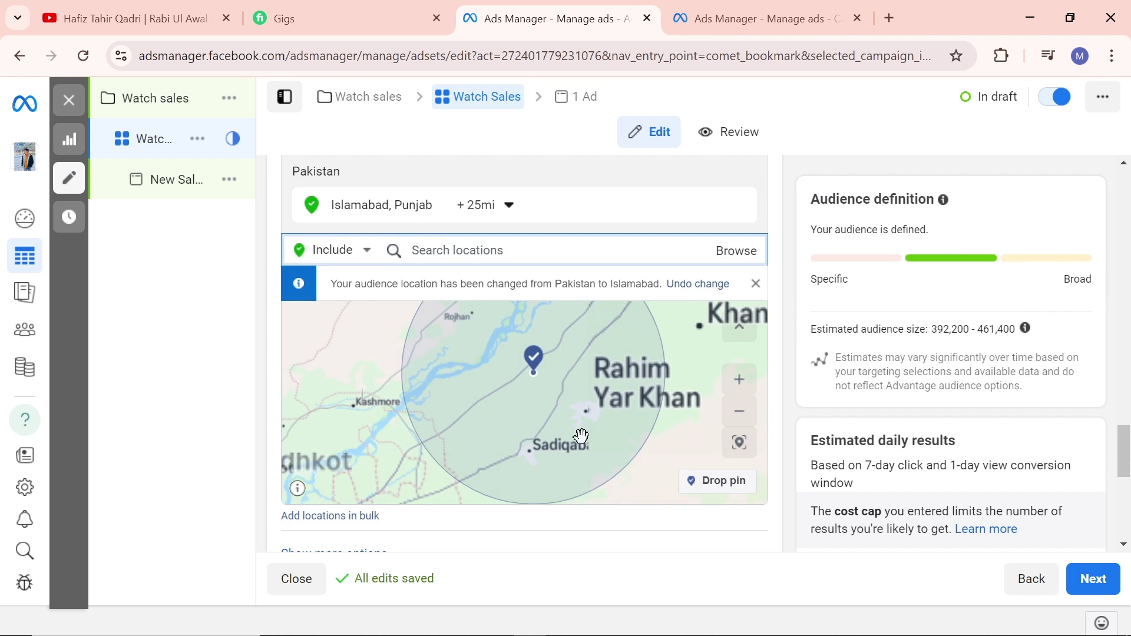
scroll(566, 423, "down", 2)
scroll(566, 428, "up", 4)
scroll(566, 425, "down", 2)
scroll(567, 426, "down", 5)
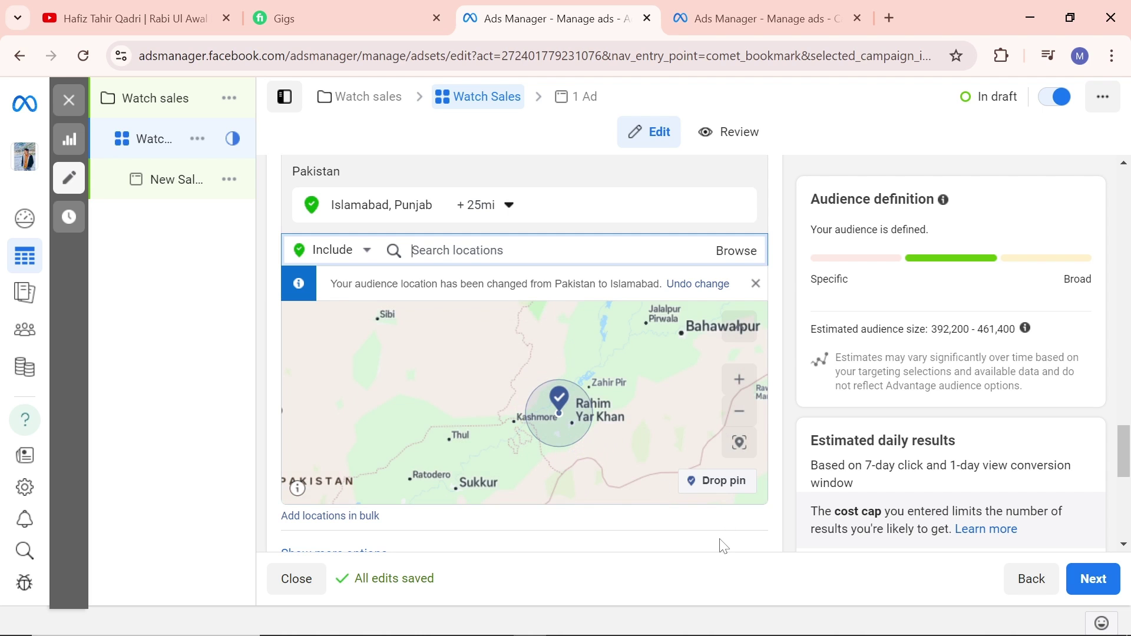
Save the current audience settings as a reusable audience under the person's full name.
scroll(724, 547, "down", 5)
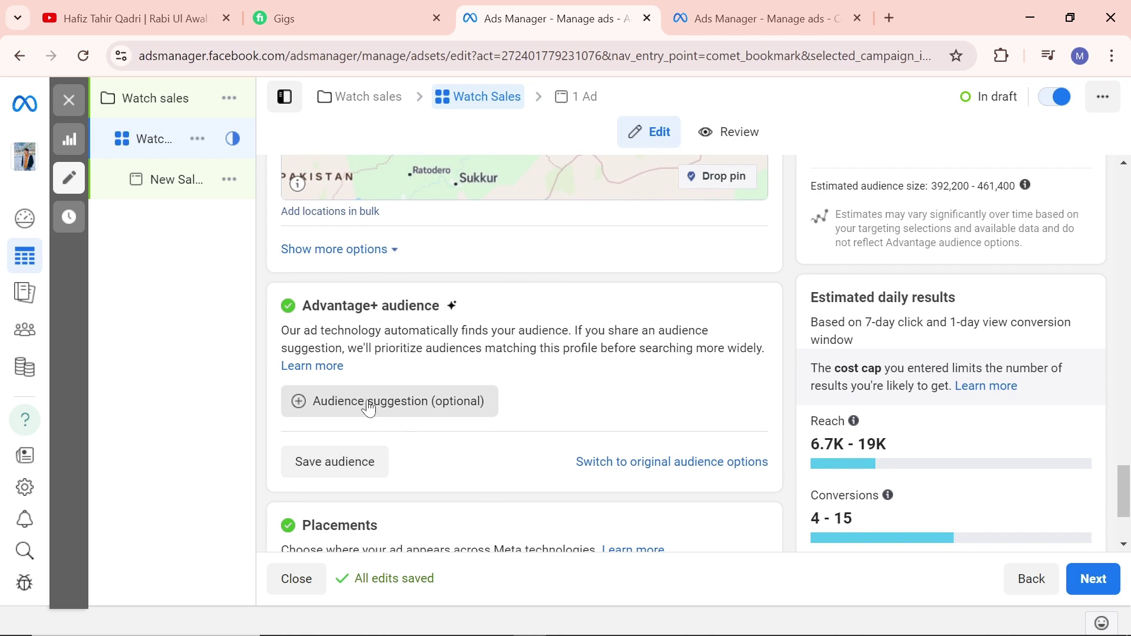
left_click(348, 475)
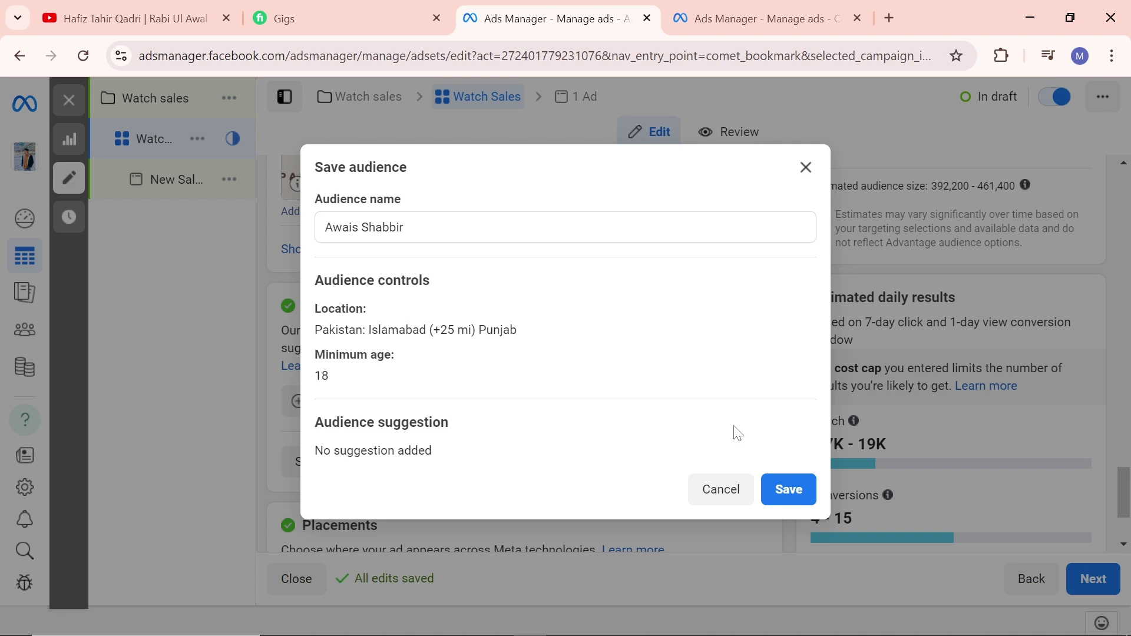
left_click(801, 489)
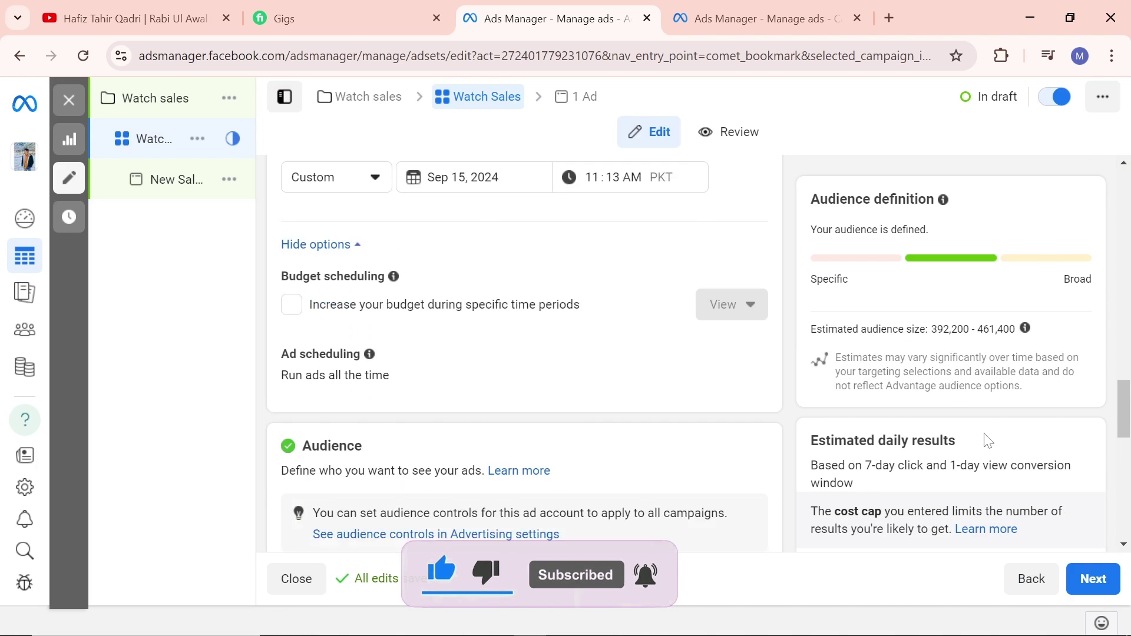
Review the saved audience's controls and create a new audience in its place.
scroll(985, 434, "down", 4)
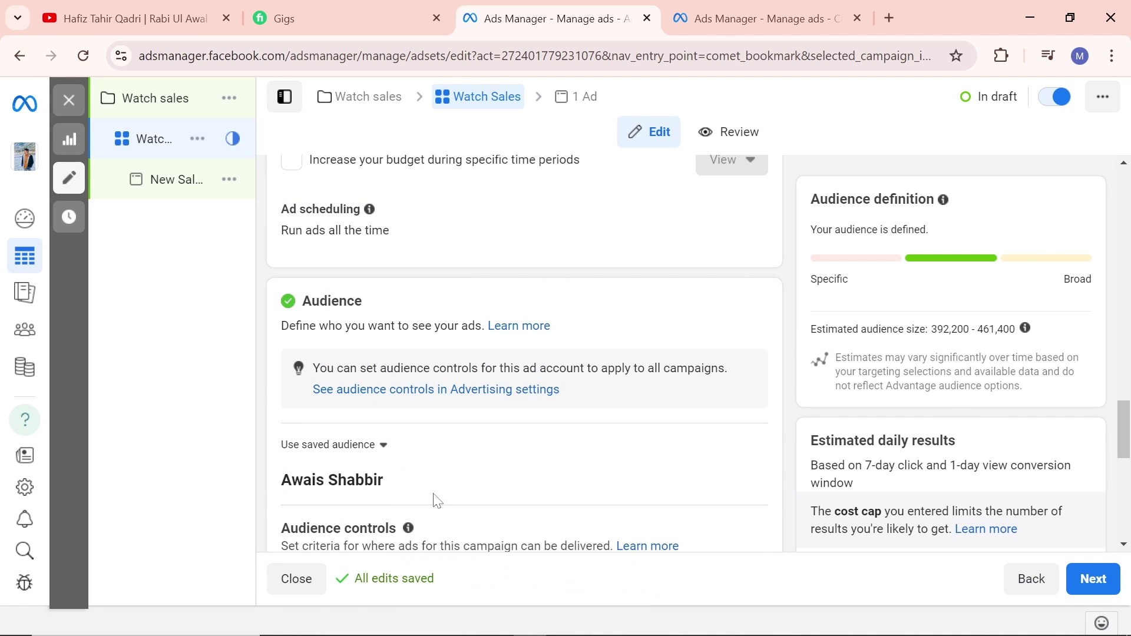
scroll(434, 497, "down", 2)
scroll(352, 450, "down", 2)
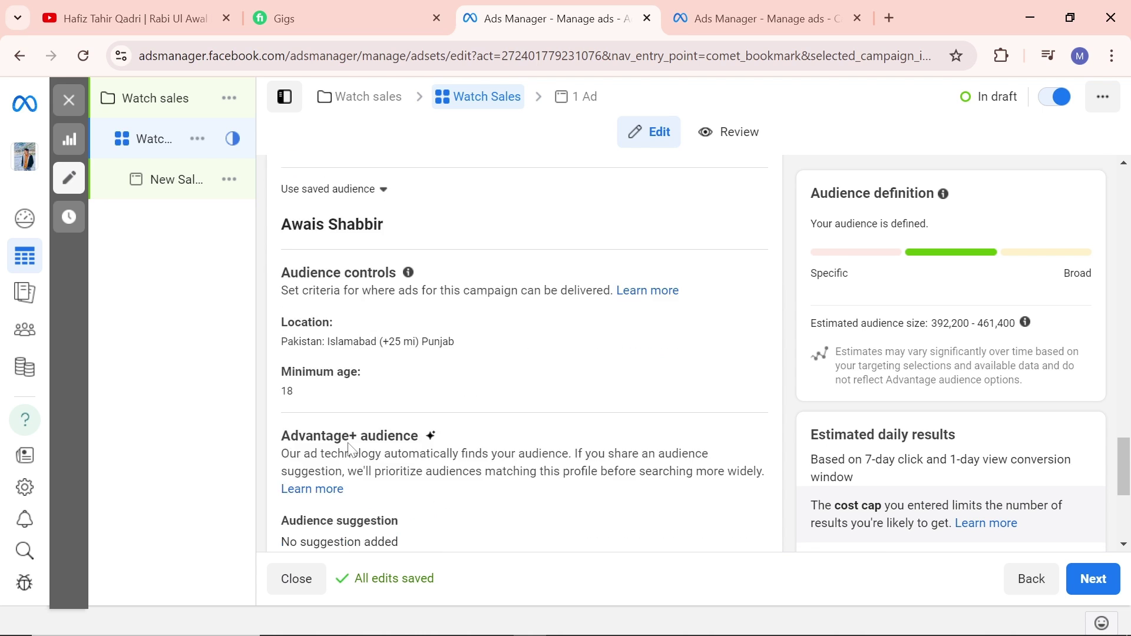
scroll(298, 462, "down", 4)
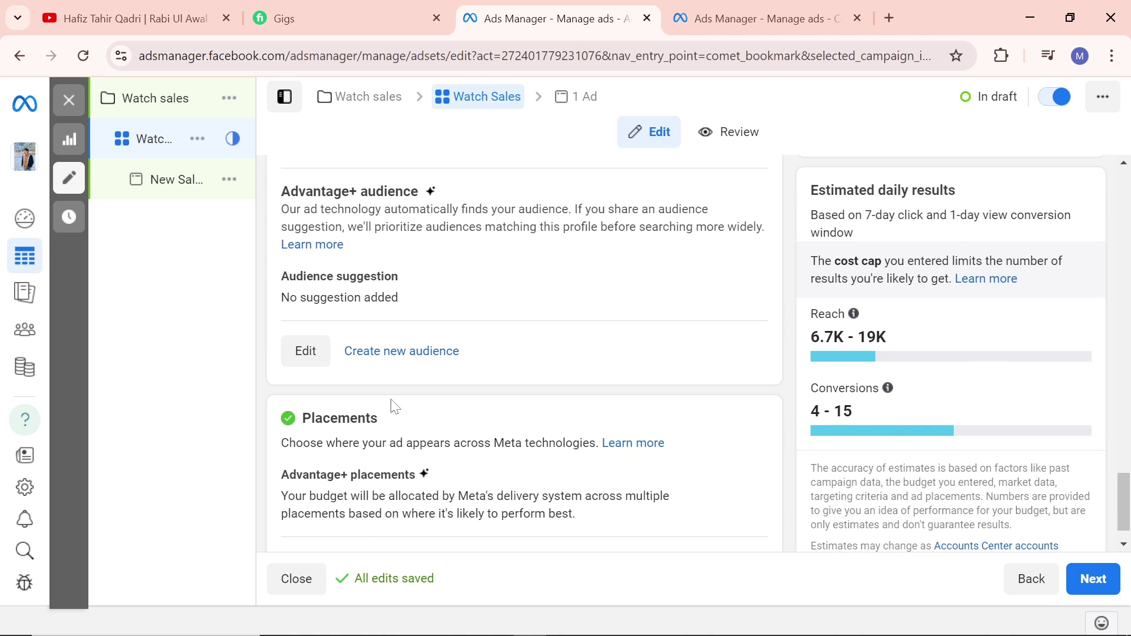
left_click(375, 353)
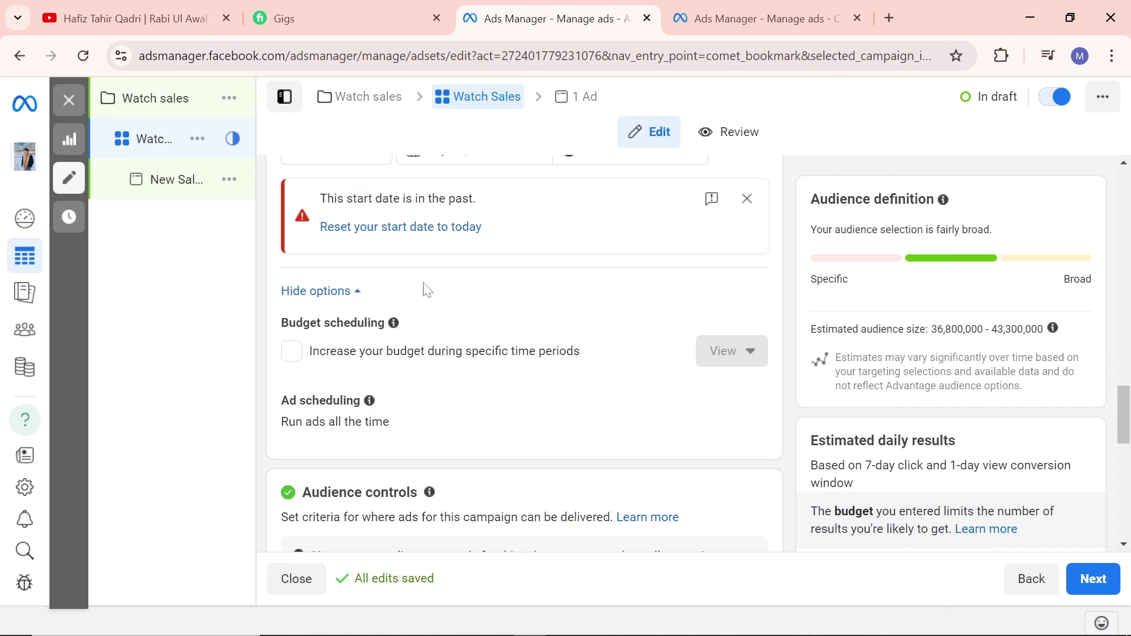
Add an optional audience suggestion to the Advantage+ audience.
scroll(416, 380, "up", 2)
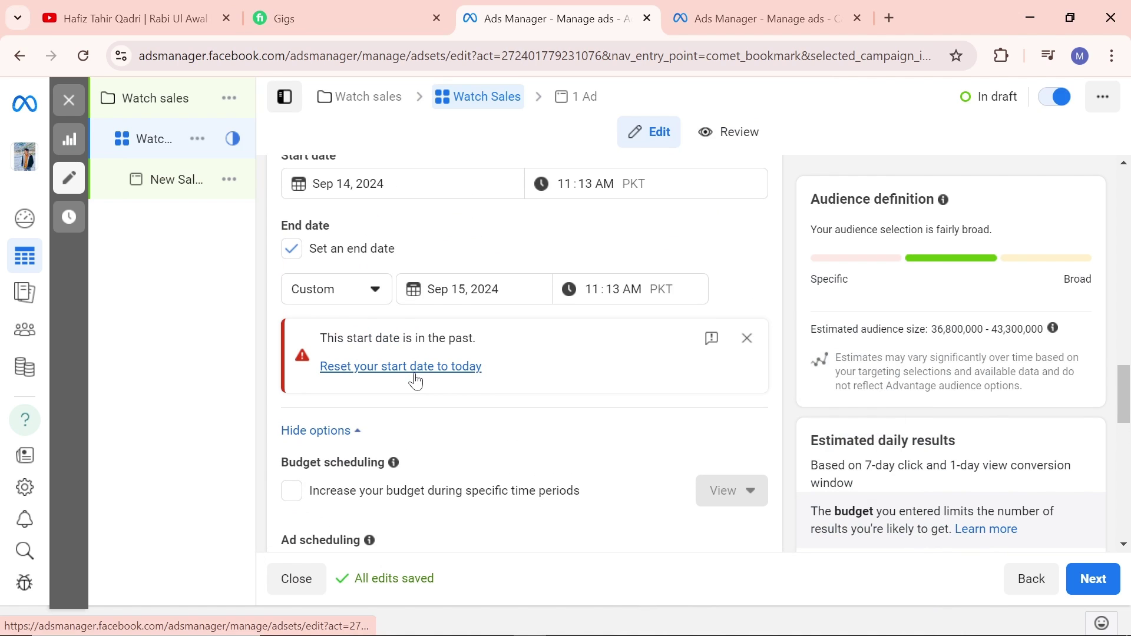
scroll(416, 380, "down", 5)
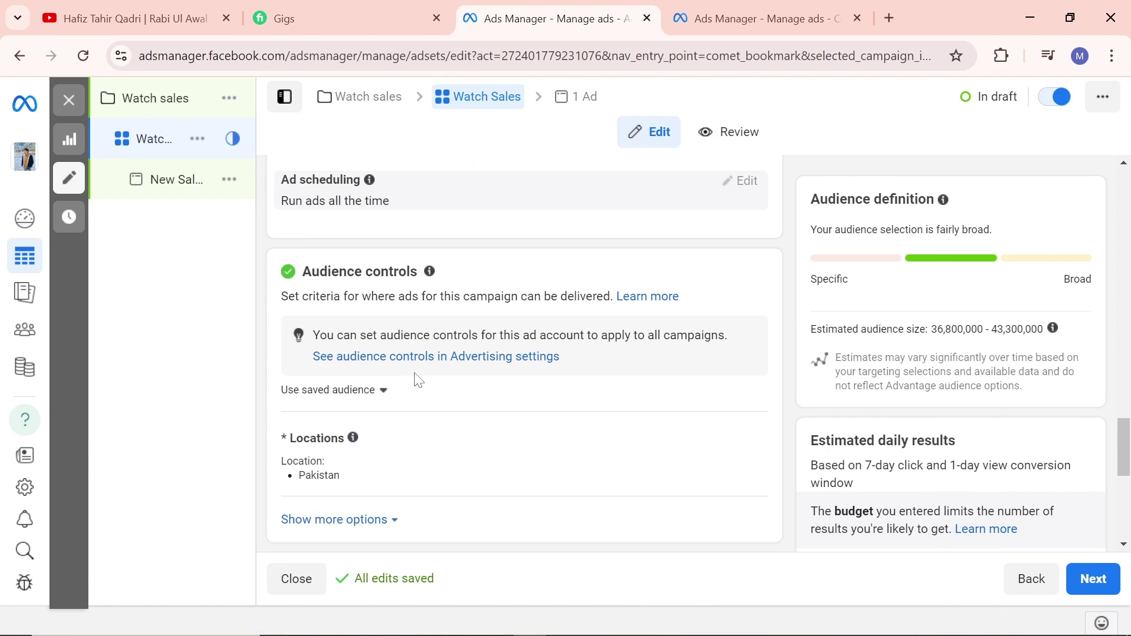
scroll(419, 380, "down", 6)
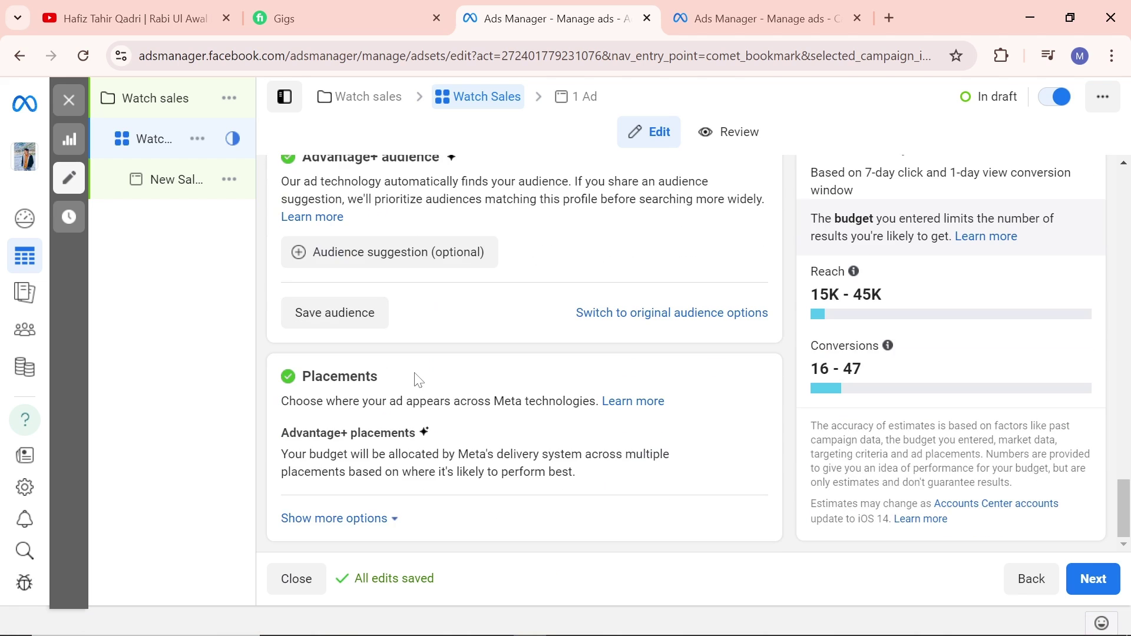
left_click(371, 257)
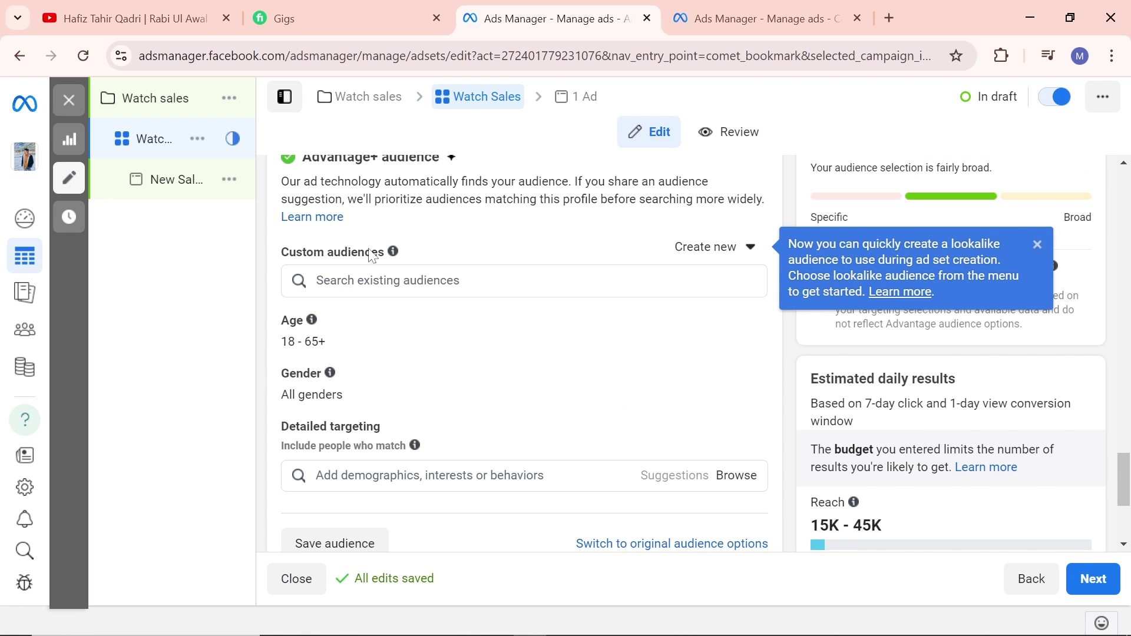
Set the audience suggestion's age range to 20–50 and its gender to All.
mouse_move(334, 321)
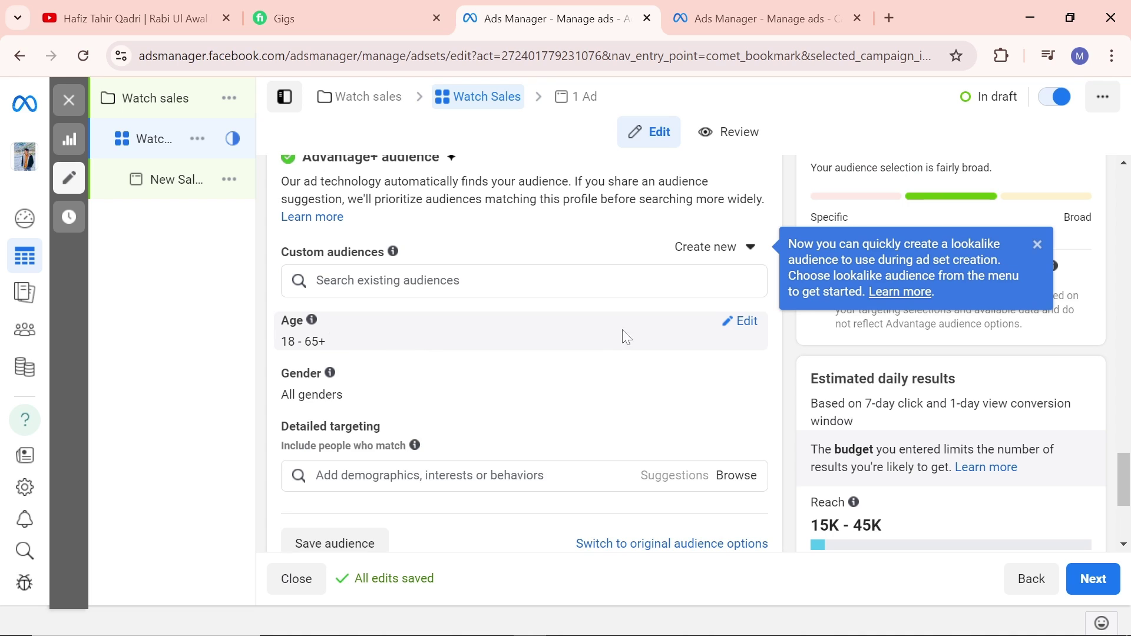
left_click(746, 322)
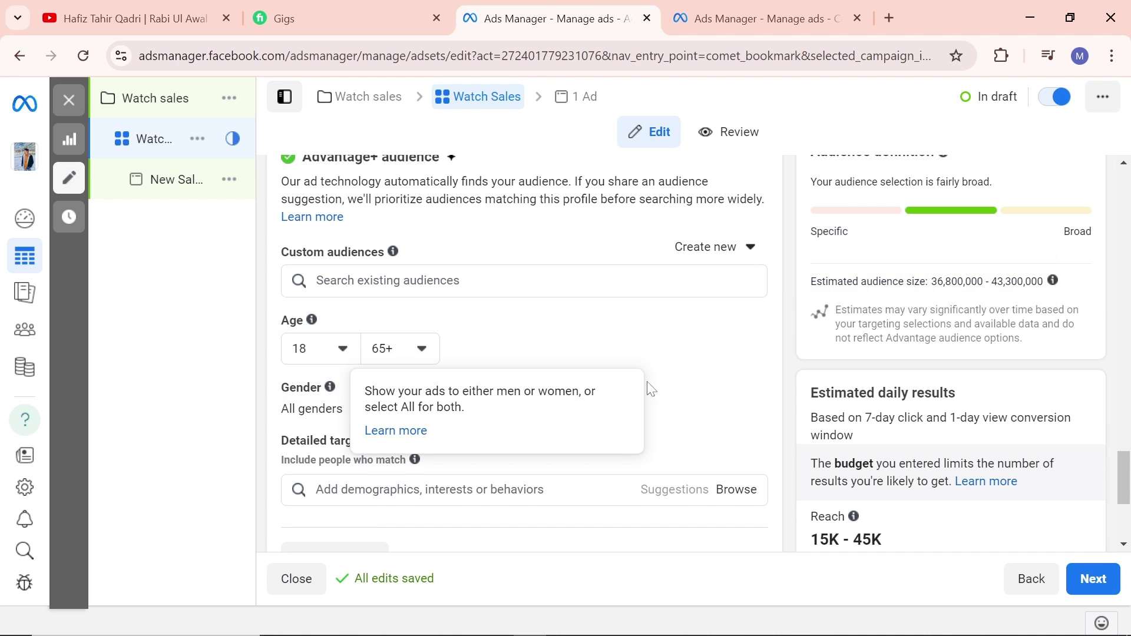
left_click(732, 392)
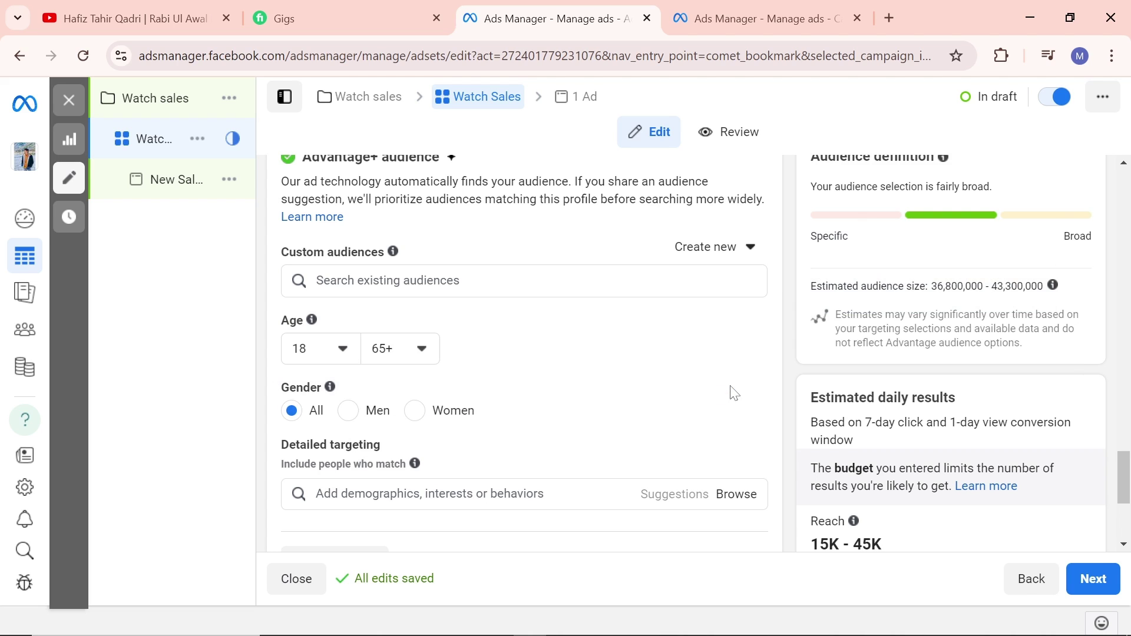
left_click(348, 411)
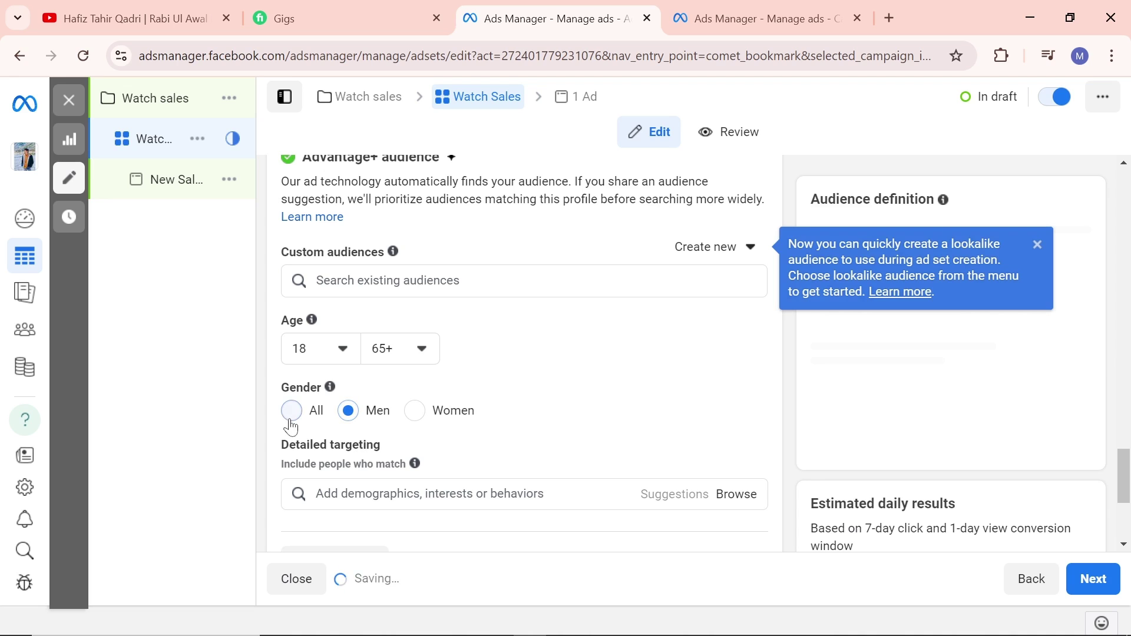
left_click(340, 353)
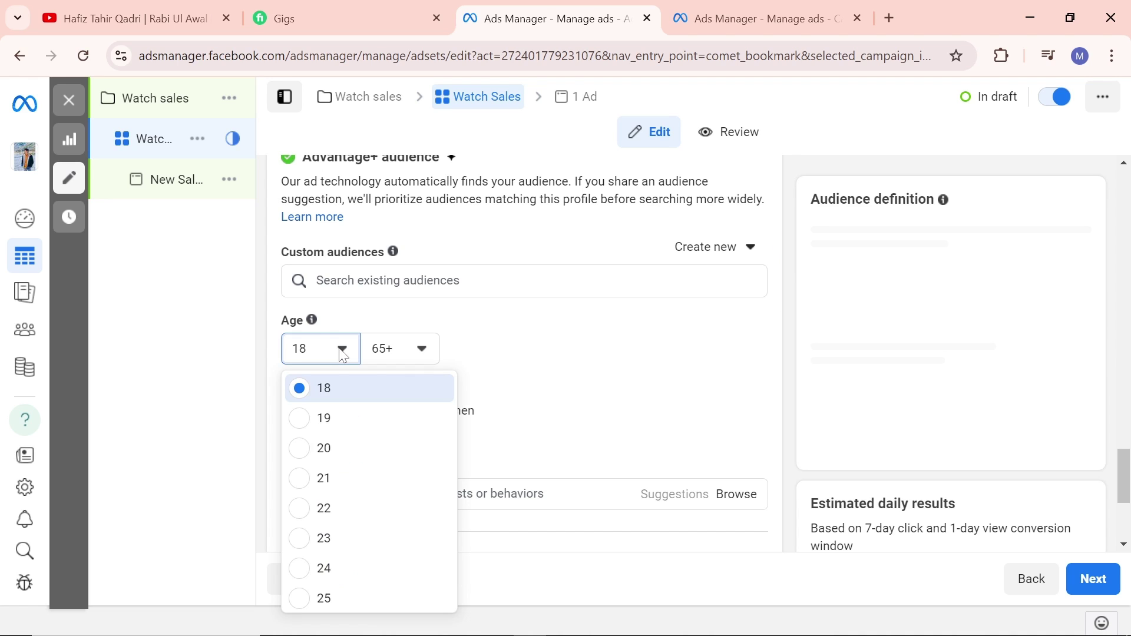
left_click(306, 449)
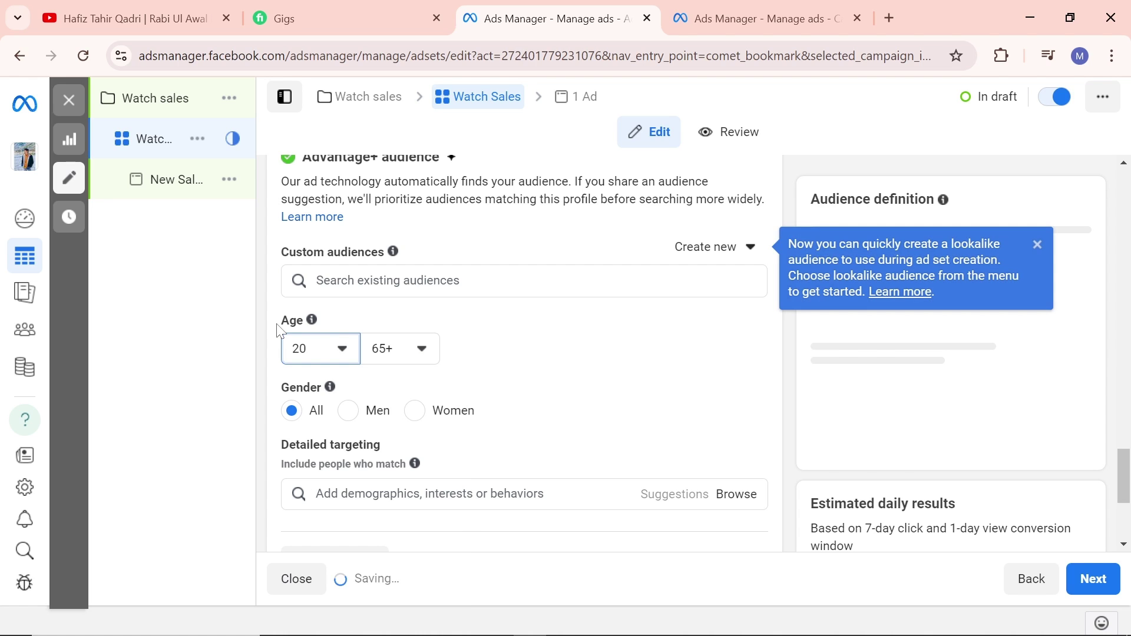
left_click(422, 349)
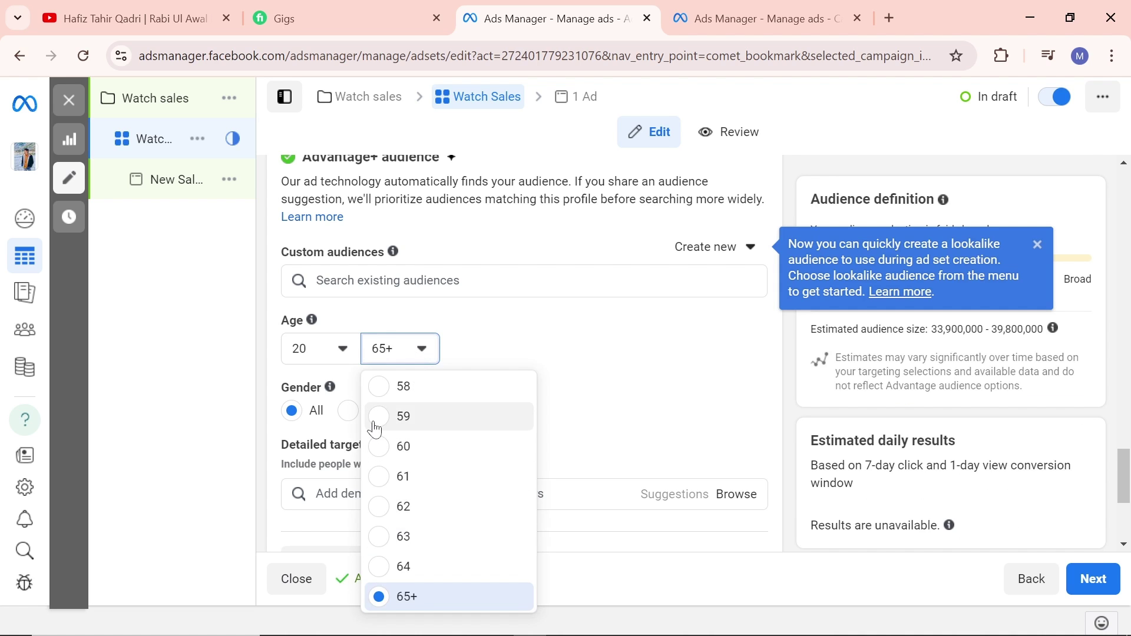
scroll(378, 429, "up", 4)
scroll(376, 430, "up", 1)
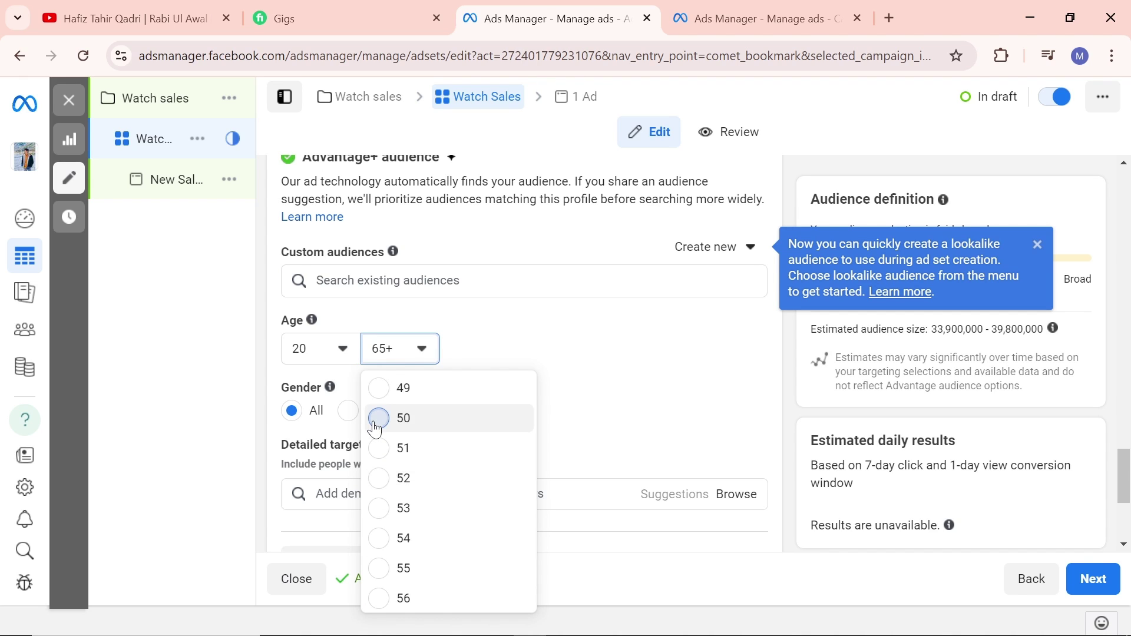
left_click(378, 419)
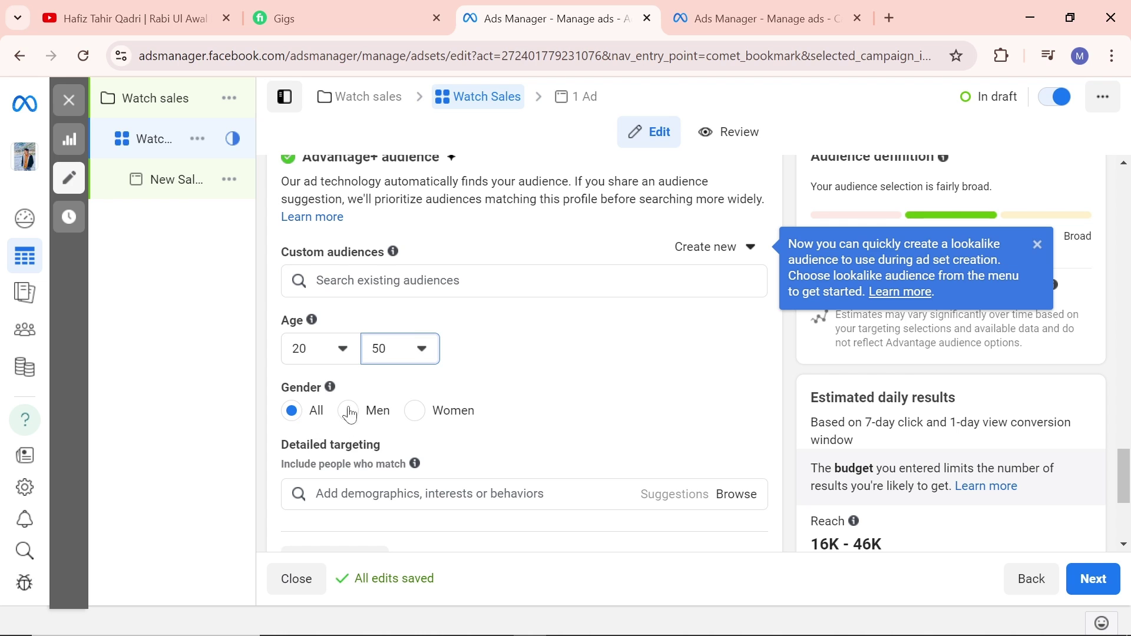
Review the audience suggestion's detailed targeting and the save-audience summary, then close the summary without saving.
scroll(377, 383, "down", 2)
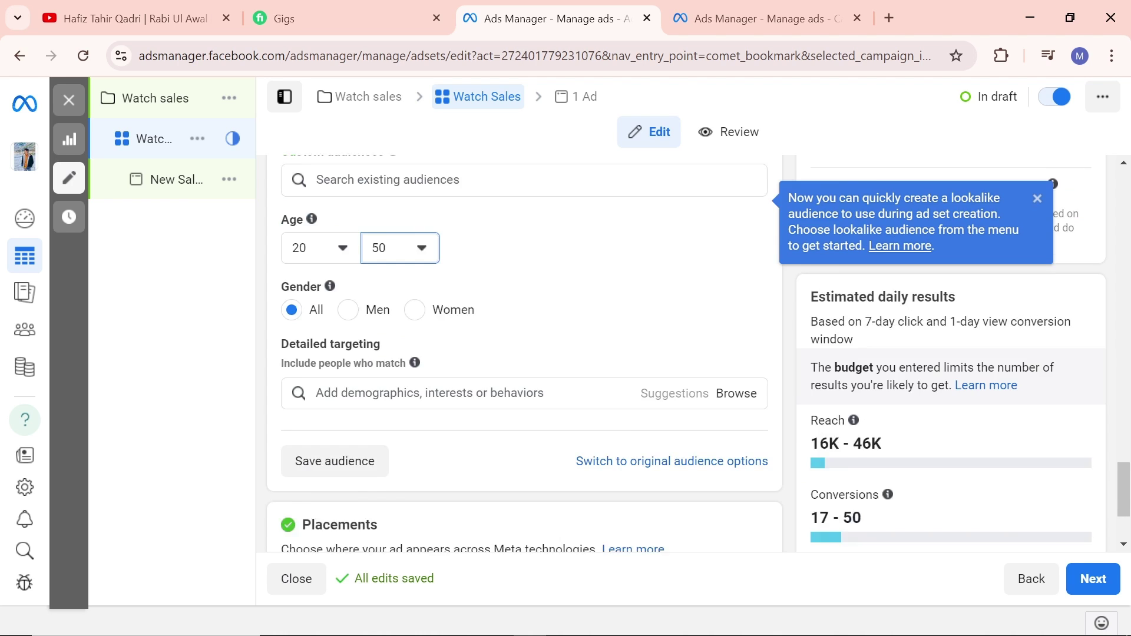
scroll(375, 389, "down", 1)
left_click(404, 323)
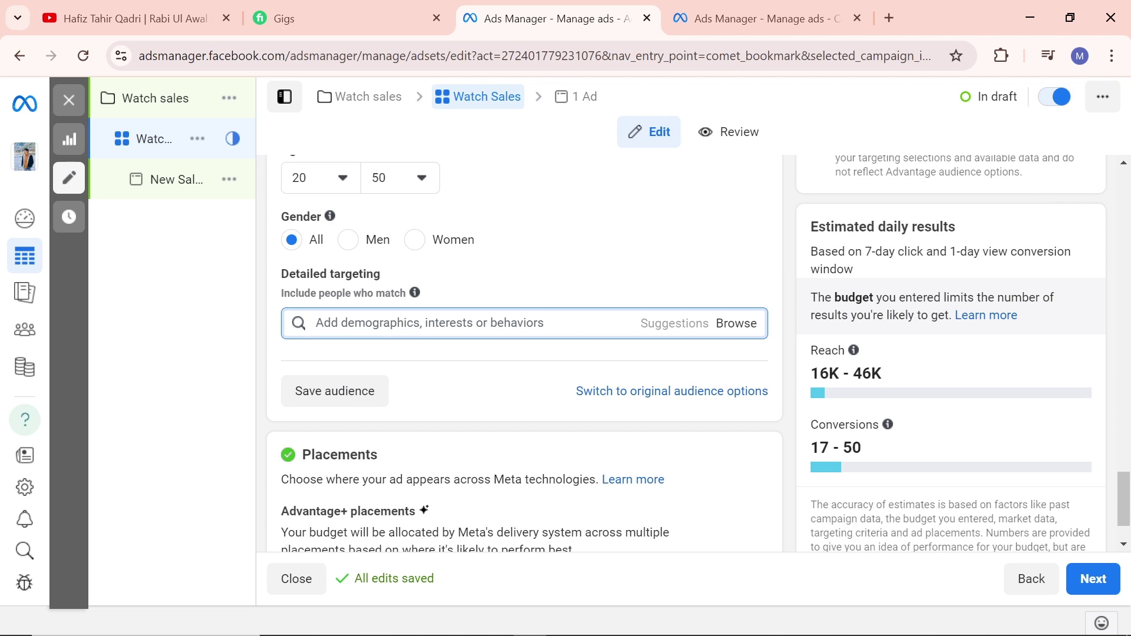
left_click(344, 397)
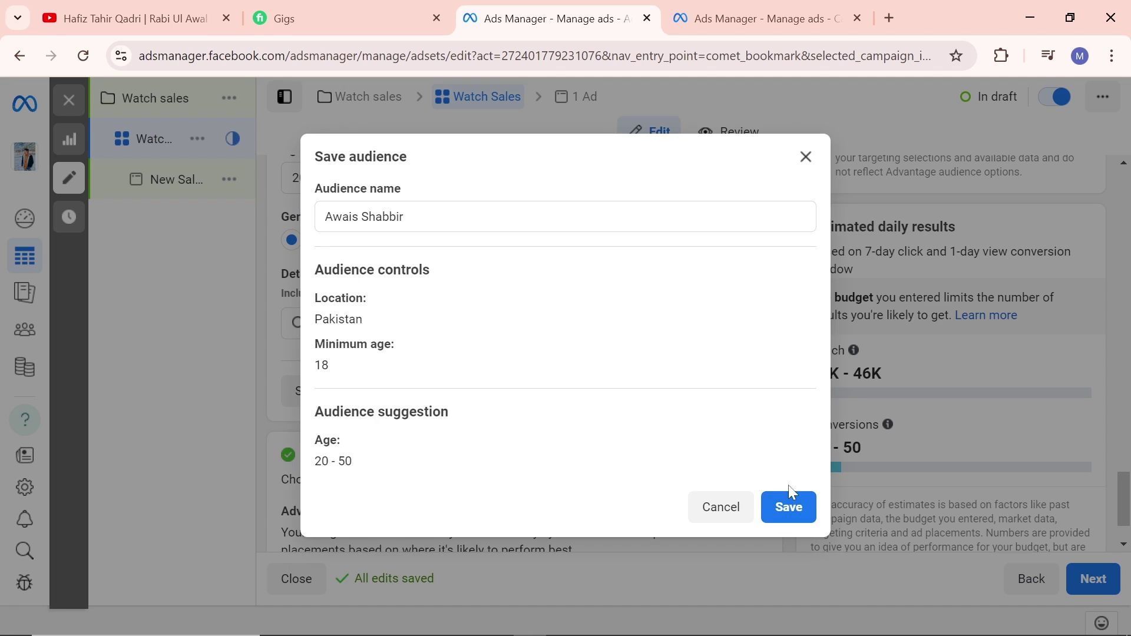
left_click(806, 156)
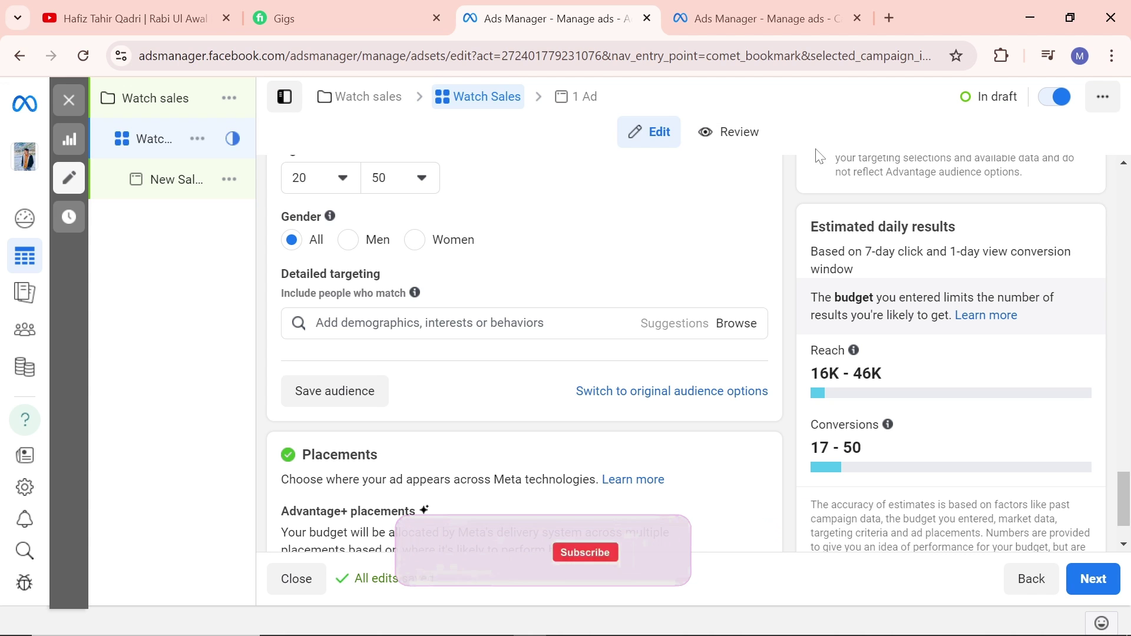
scroll(551, 393, "down", 1)
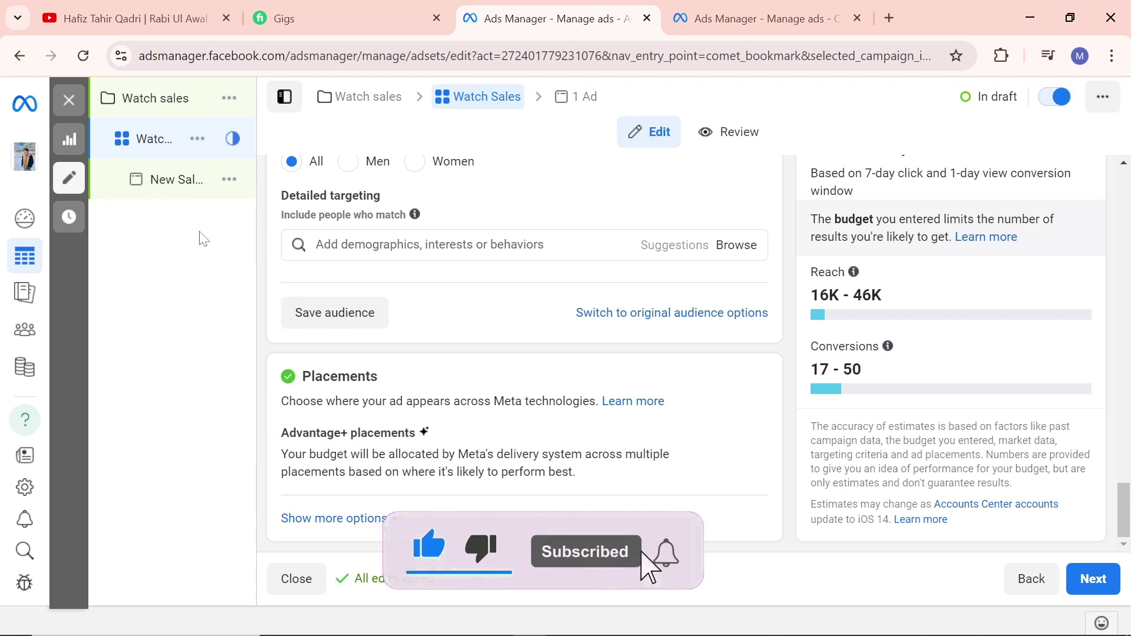
left_click(175, 194)
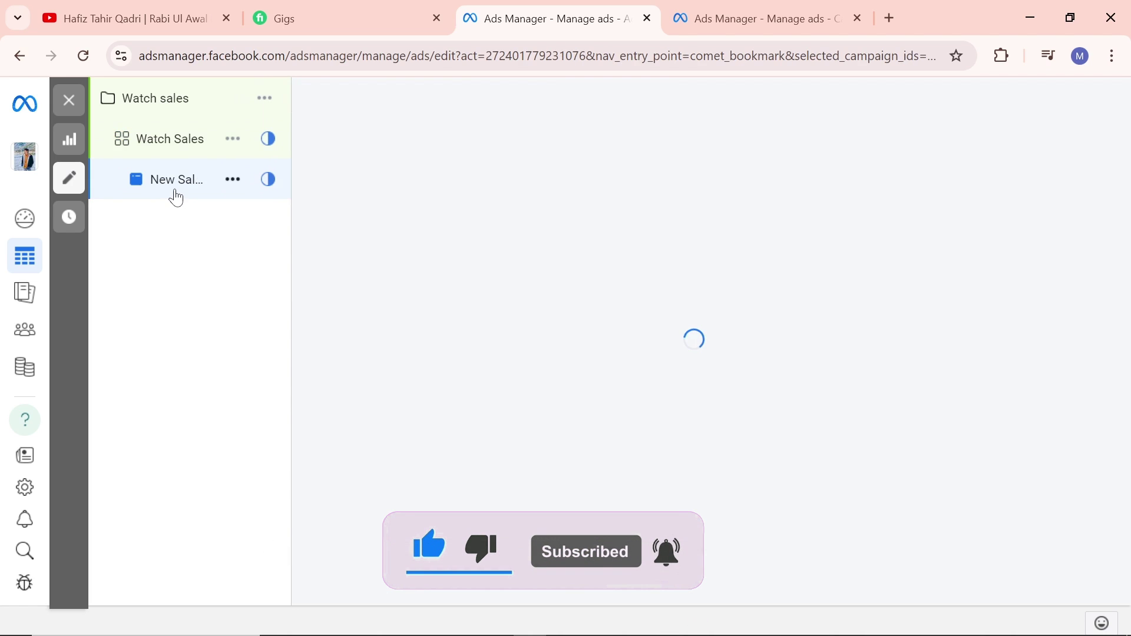
left_click(167, 152)
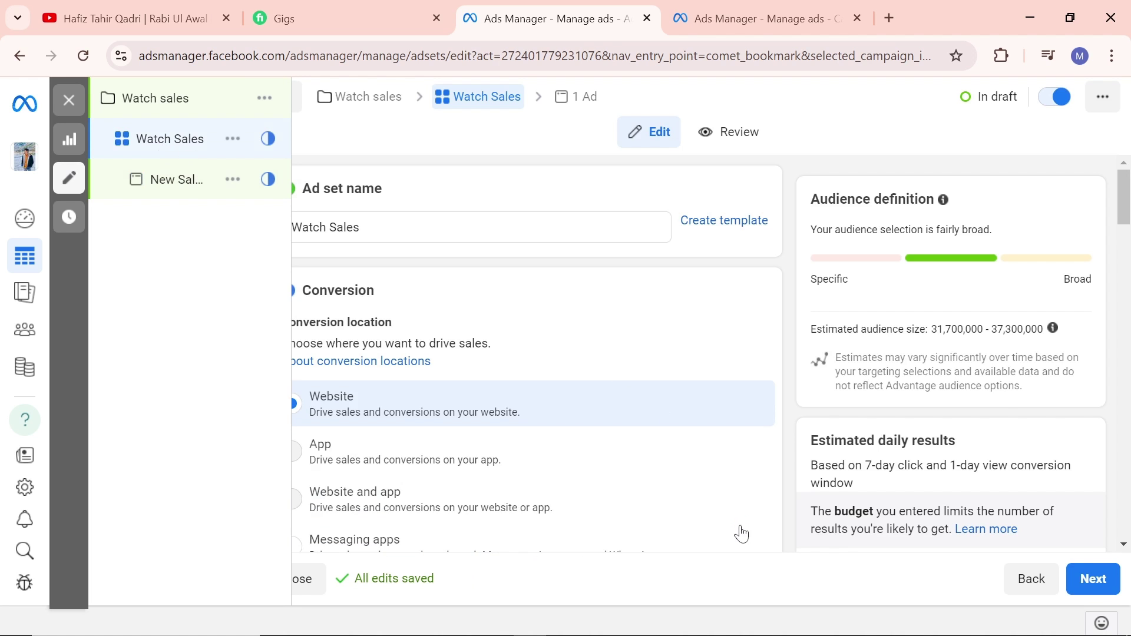
scroll(995, 389, "down", 6)
scroll(644, 351, "down", 15)
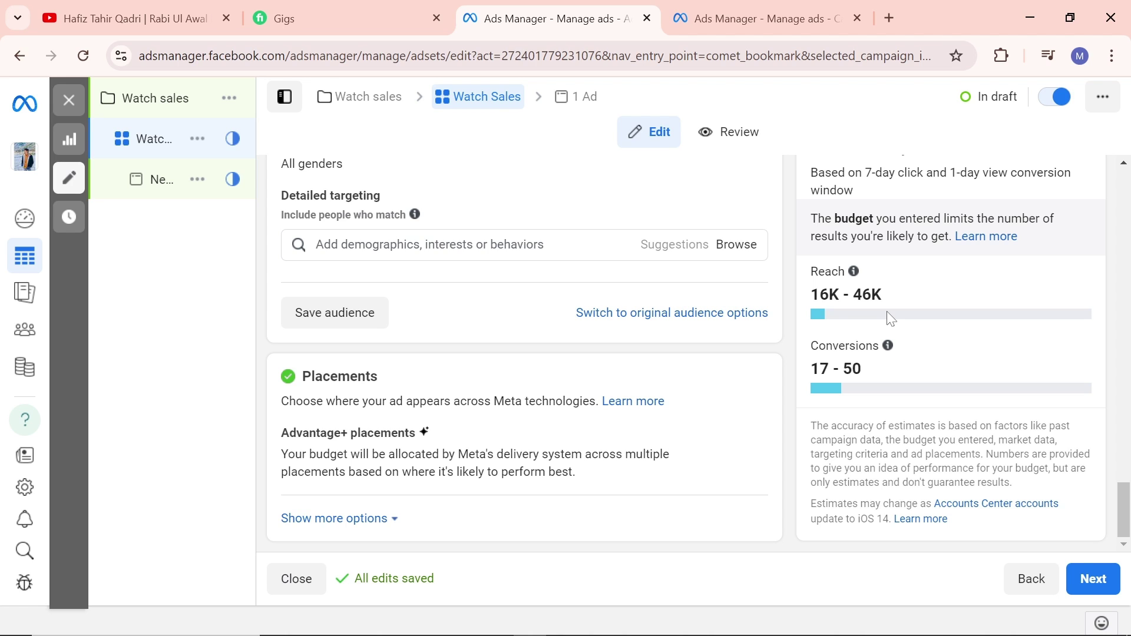
Examine the ad set's estimated daily reach alongside the audience's age, gender and detailed targeting.
scroll(492, 402, "up", 4)
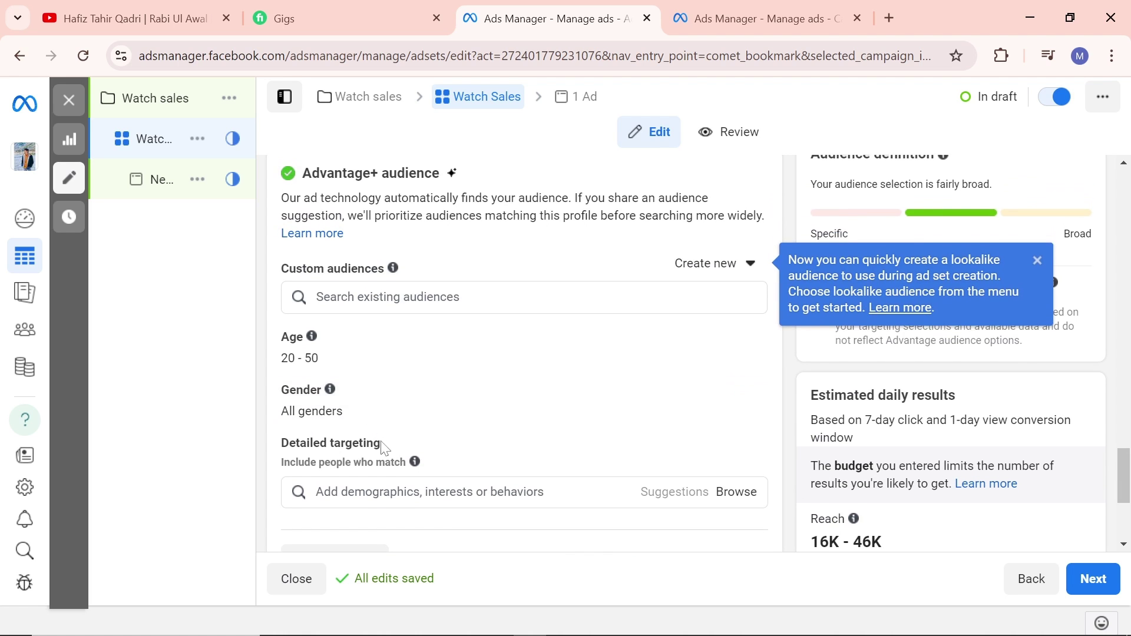
scroll(773, 473, "down", 3)
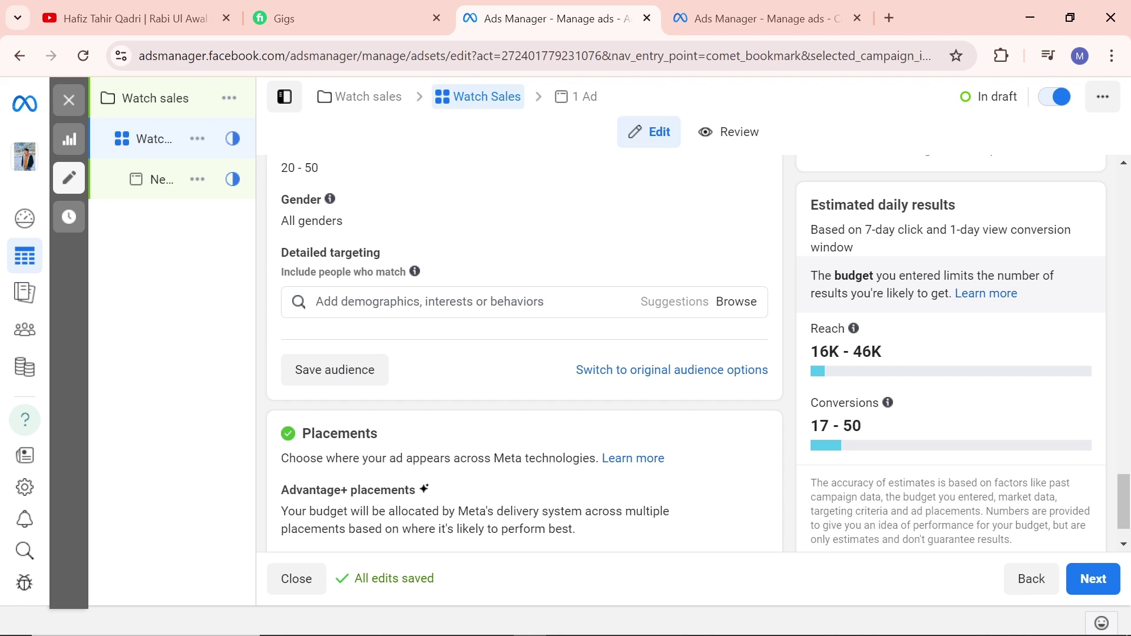
left_click_drag(810, 325, 888, 352)
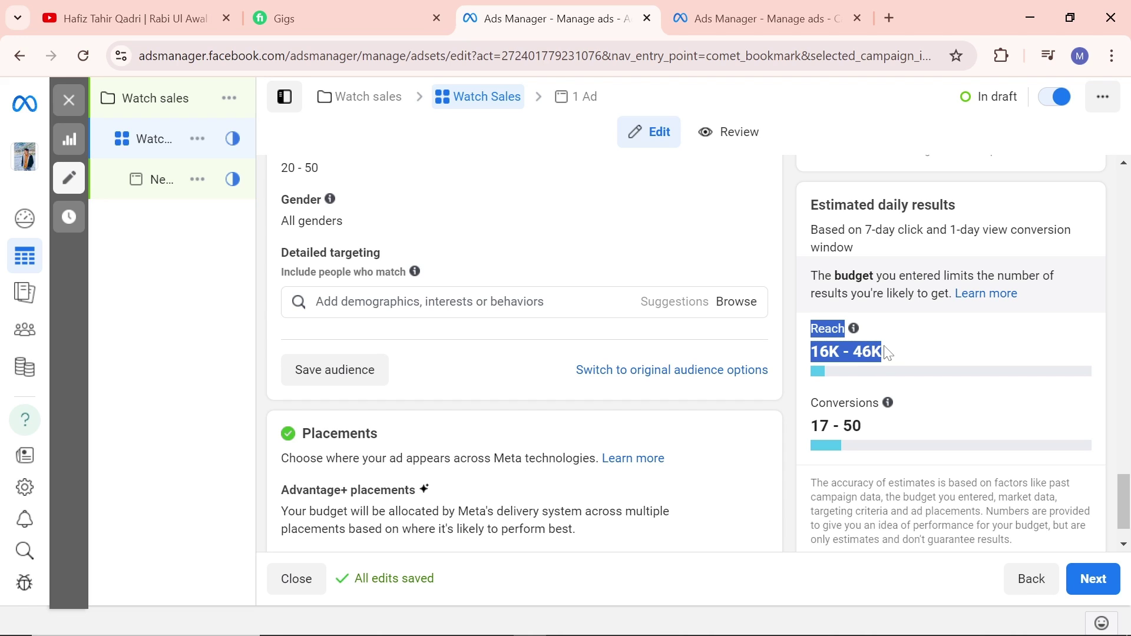
left_click(887, 352)
left_click_drag(810, 328, 893, 360)
left_click(893, 361)
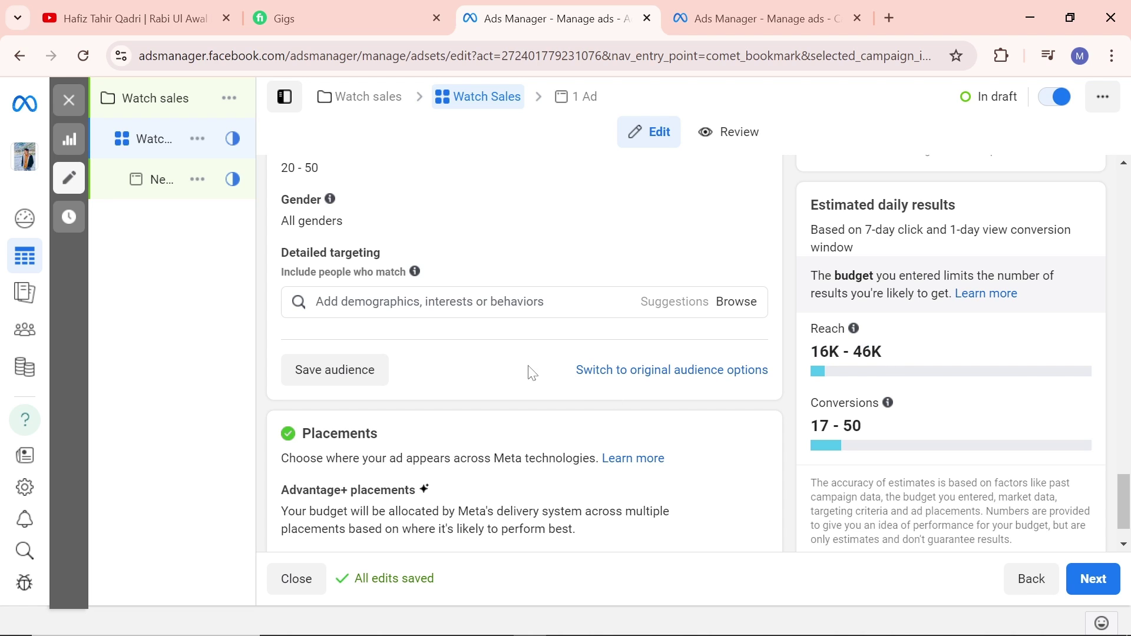
Recheck the ad set's location, age, gender and placement settings against the estimated daily reach.
scroll(495, 386, "down", 1)
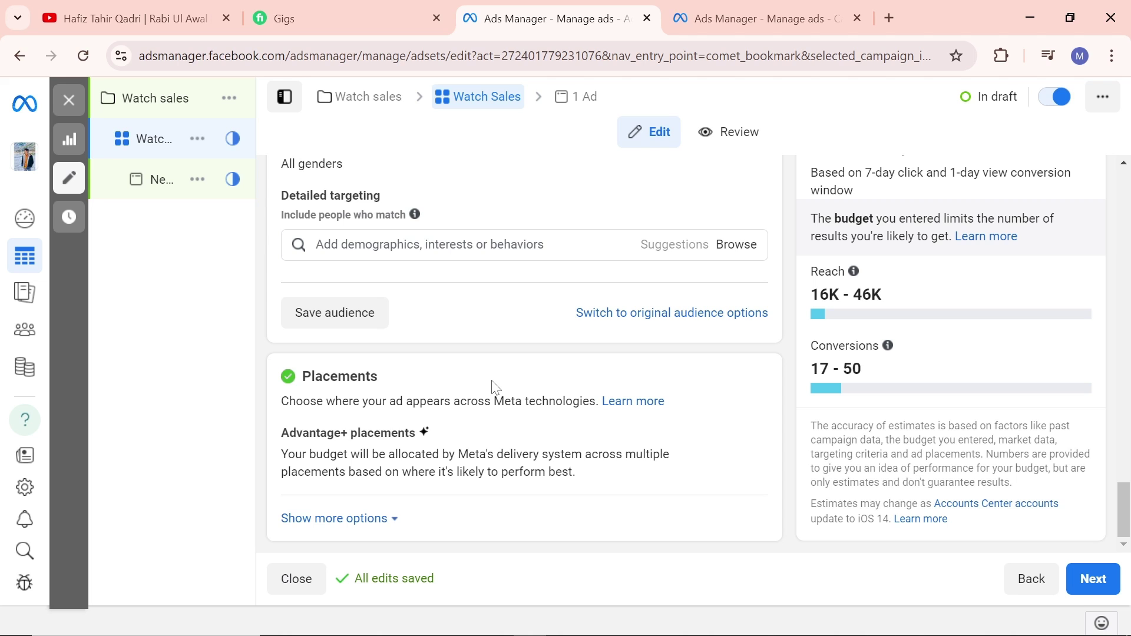
scroll(494, 387, "up", 5)
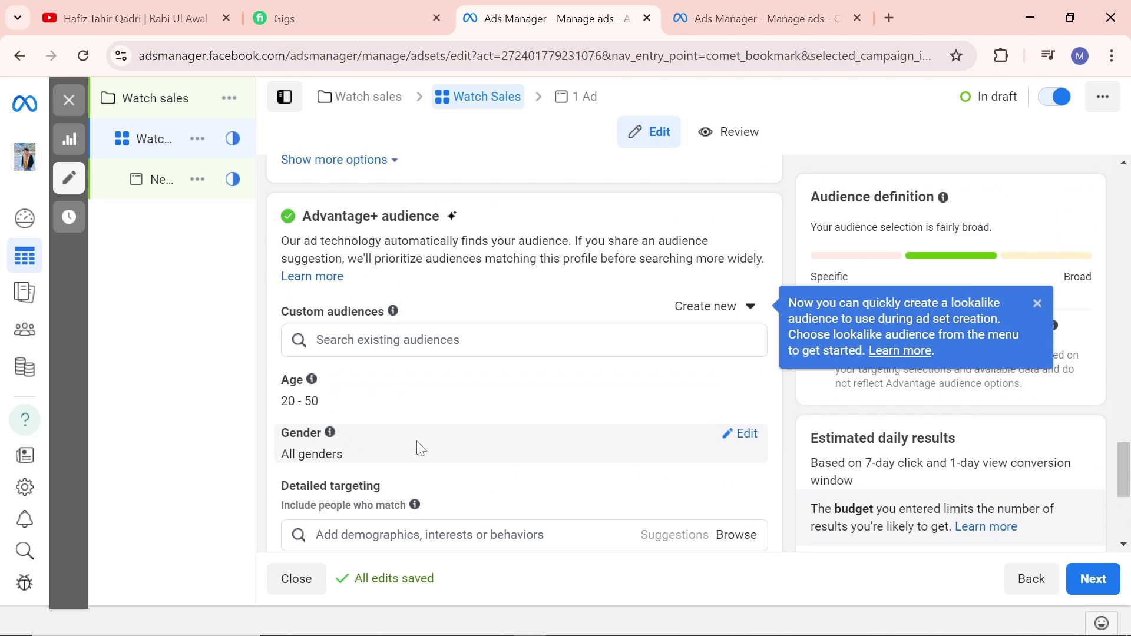
scroll(439, 245, "up", 3)
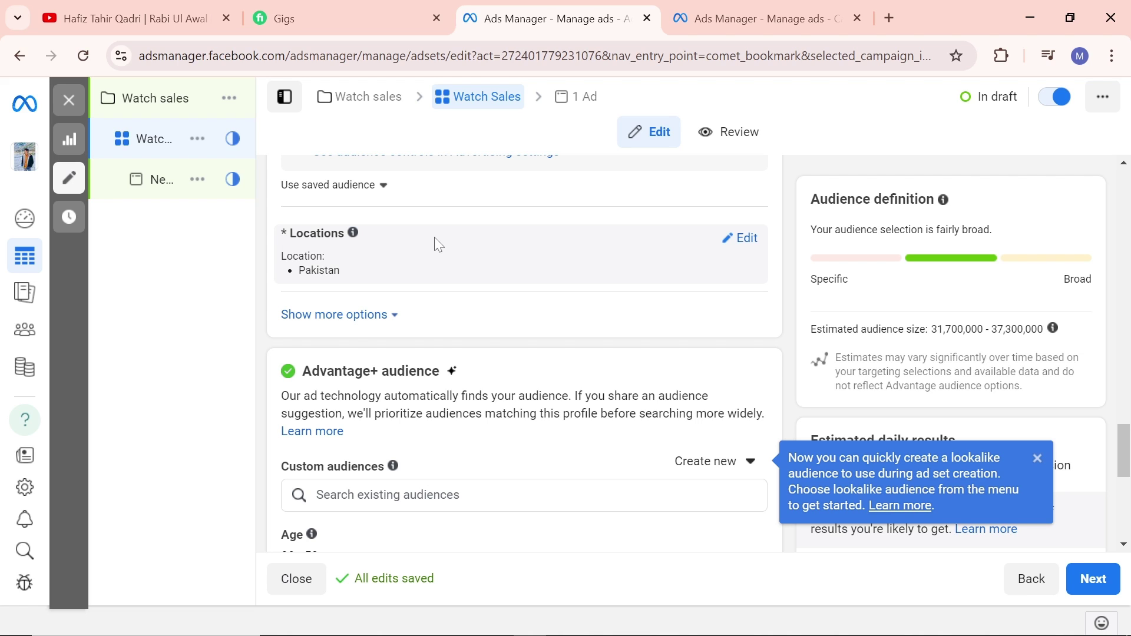
scroll(429, 331, "down", 3)
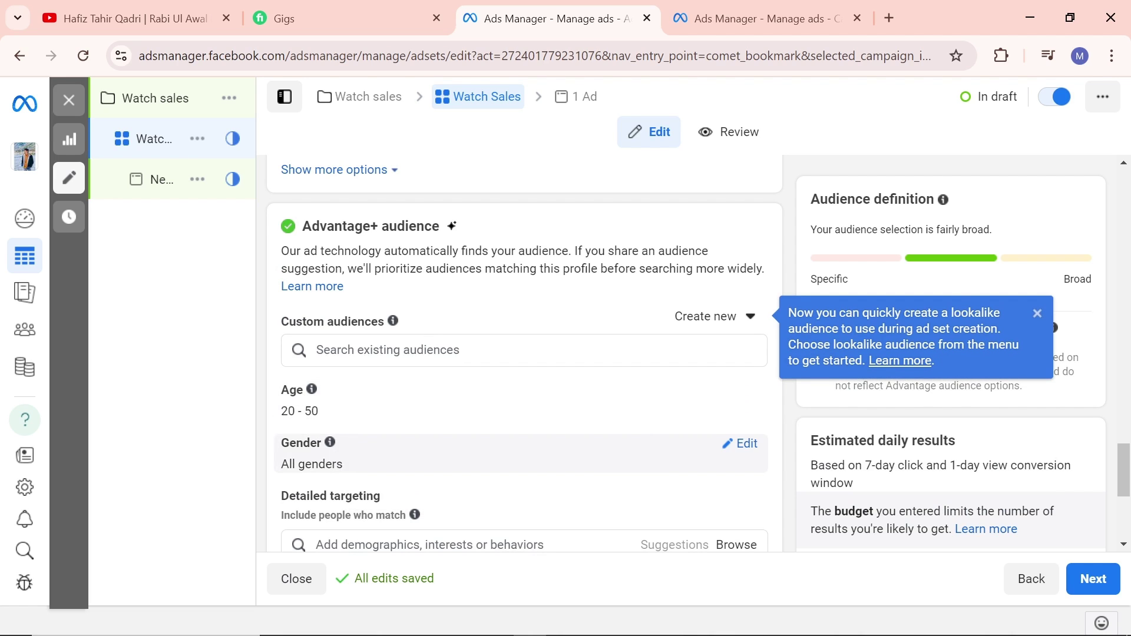
scroll(333, 465, "up", 3)
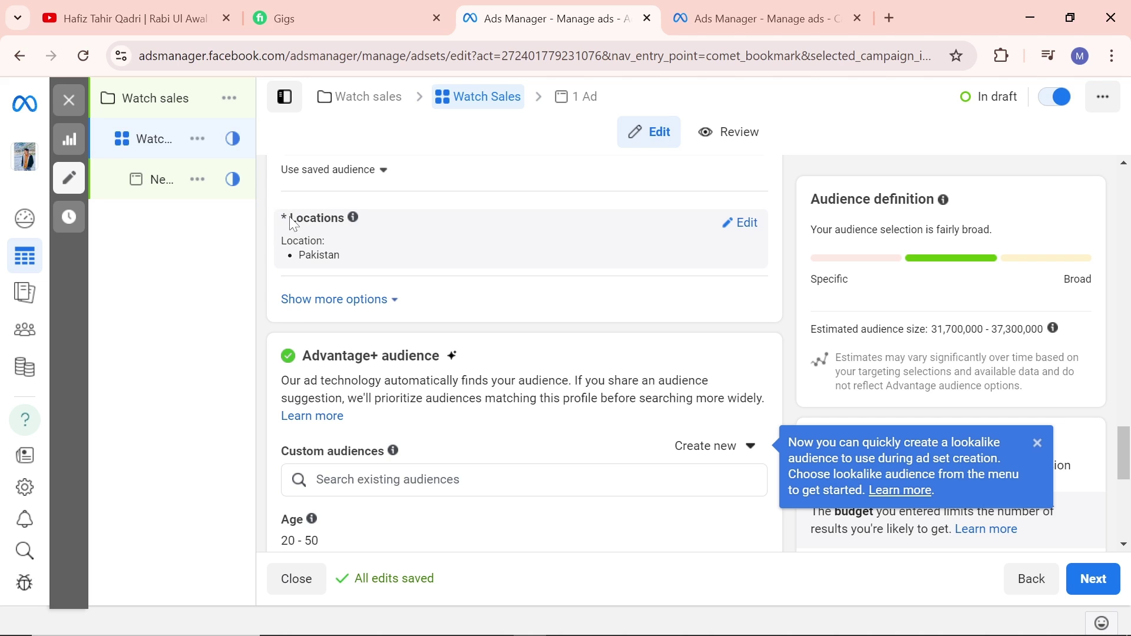
scroll(295, 297, "down", 4)
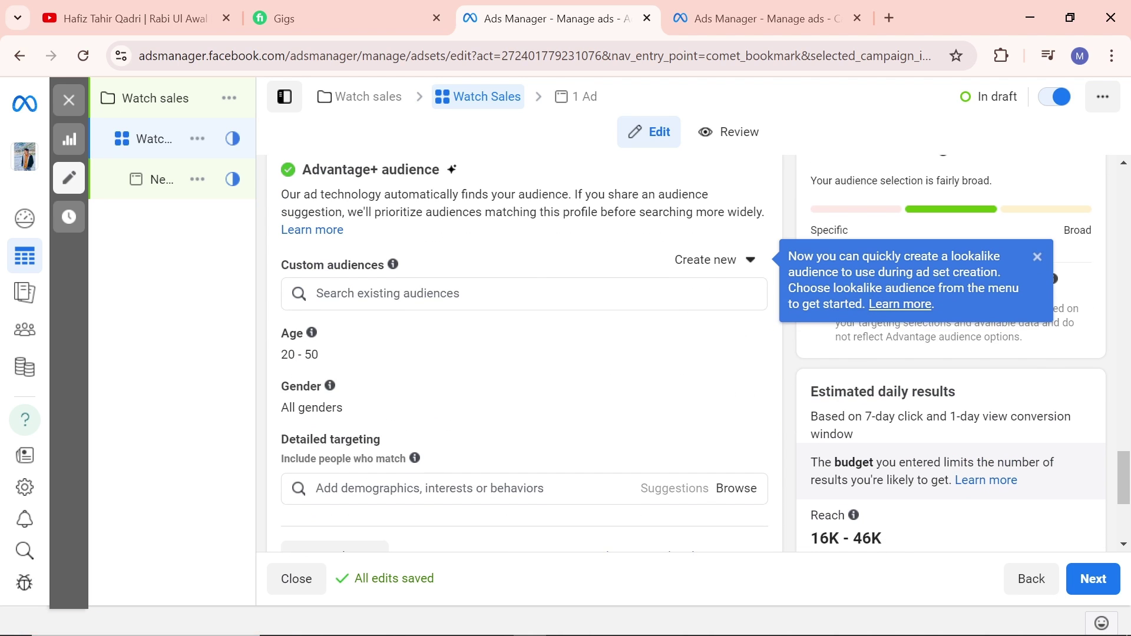
scroll(316, 298, "down", 4)
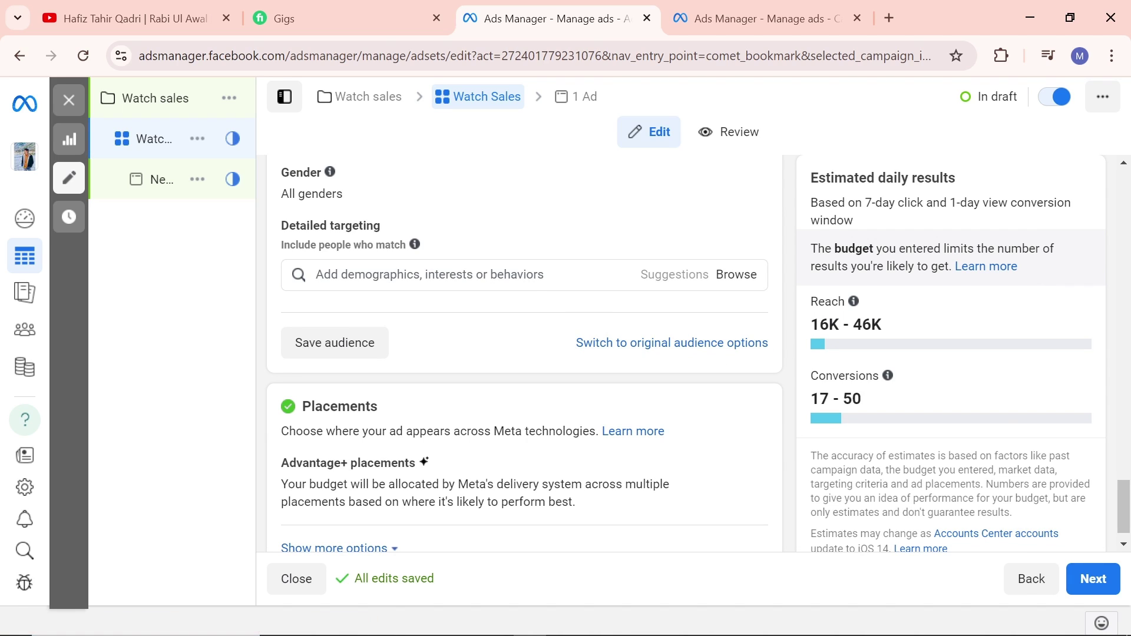
left_click_drag(810, 295, 911, 347)
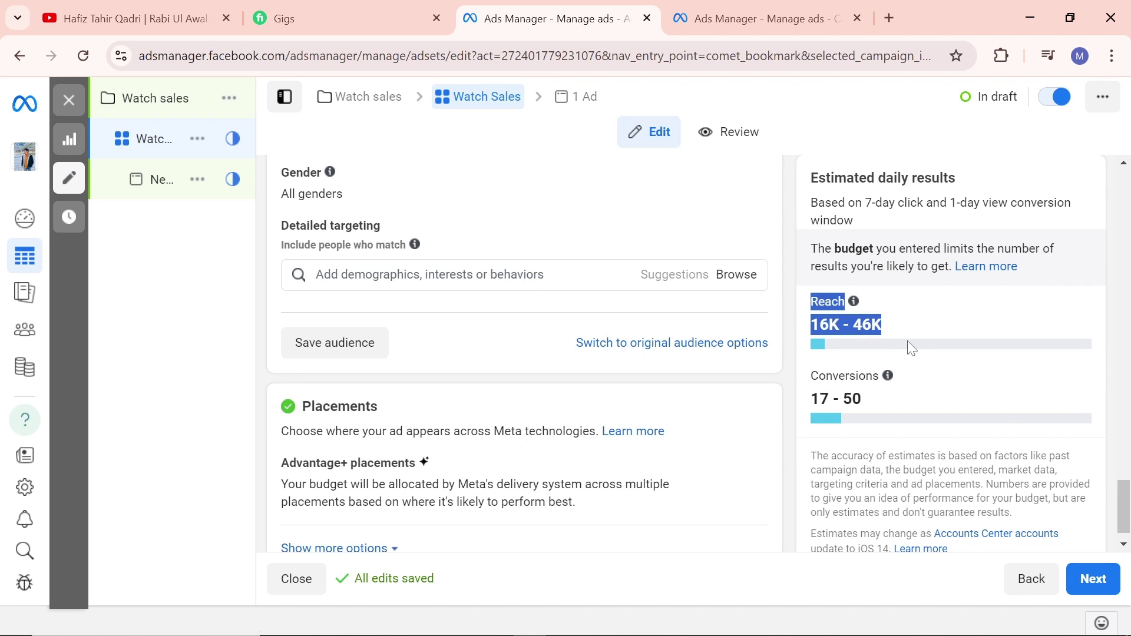
left_click(911, 348)
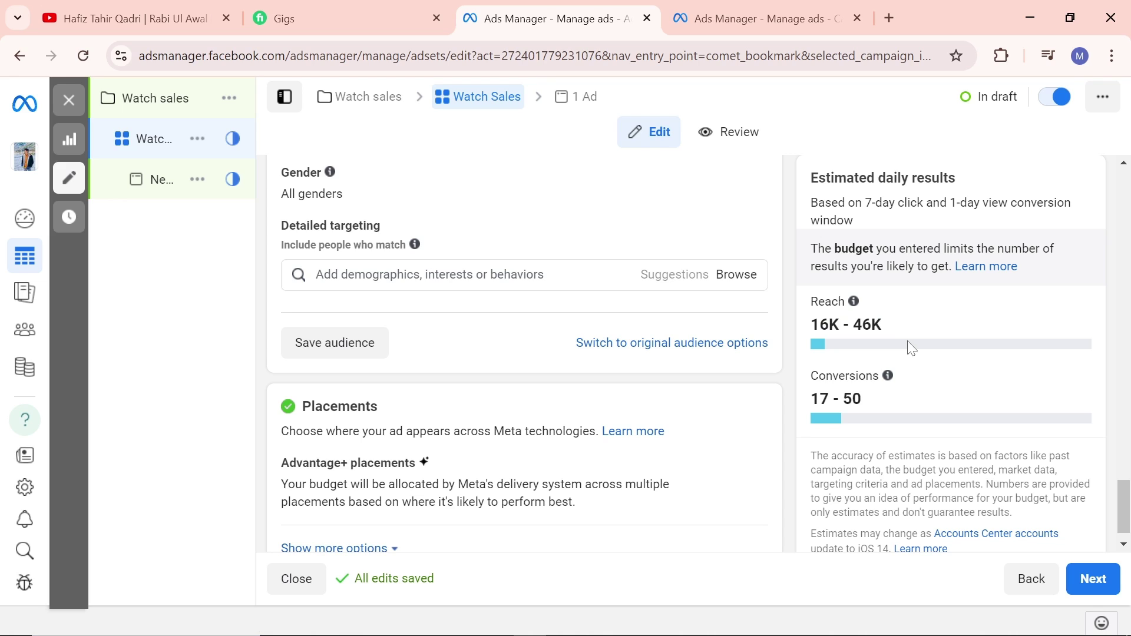
scroll(911, 348, "down", 1)
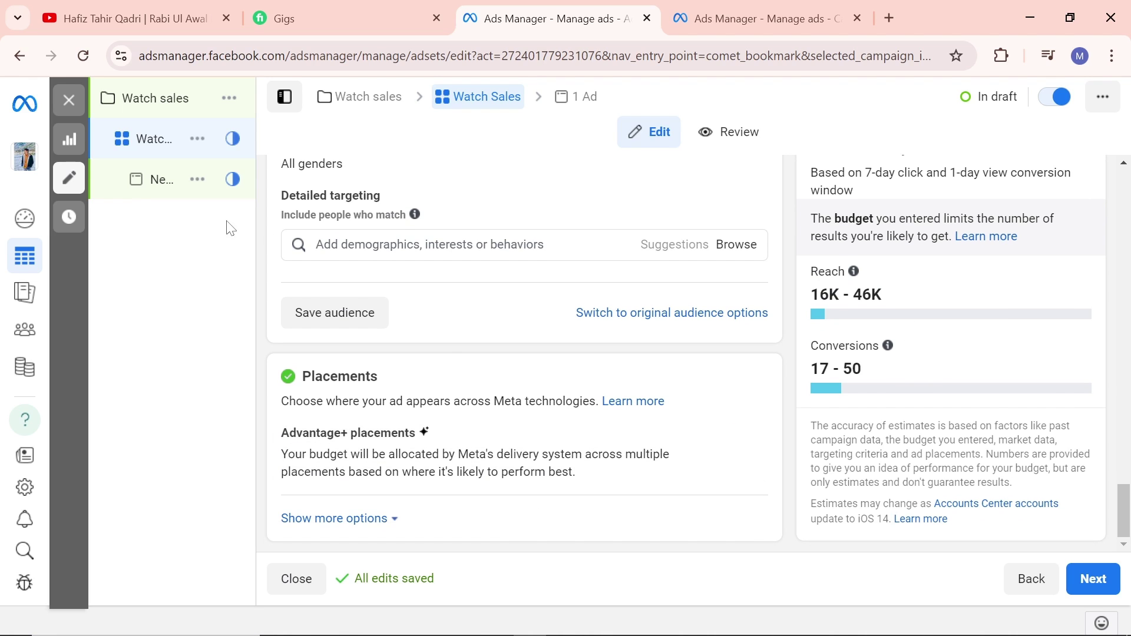
Open the New Sales Ad for editing and review its name, partnership ad and identity settings.
left_click(144, 183)
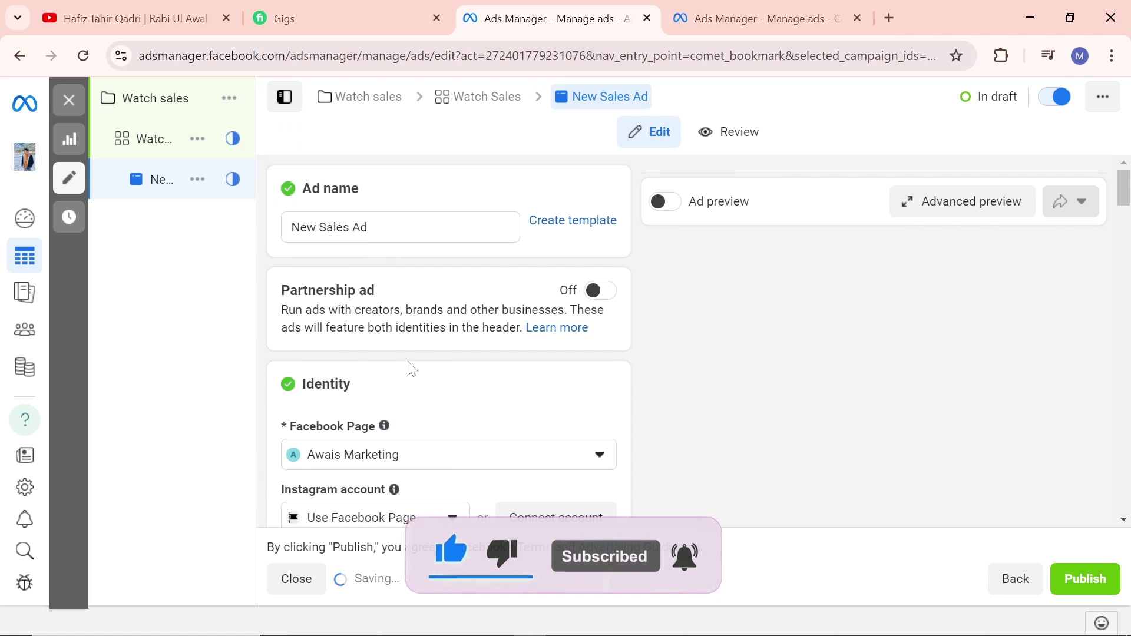
scroll(411, 366, "down", 2)
scroll(411, 369, "up", 2)
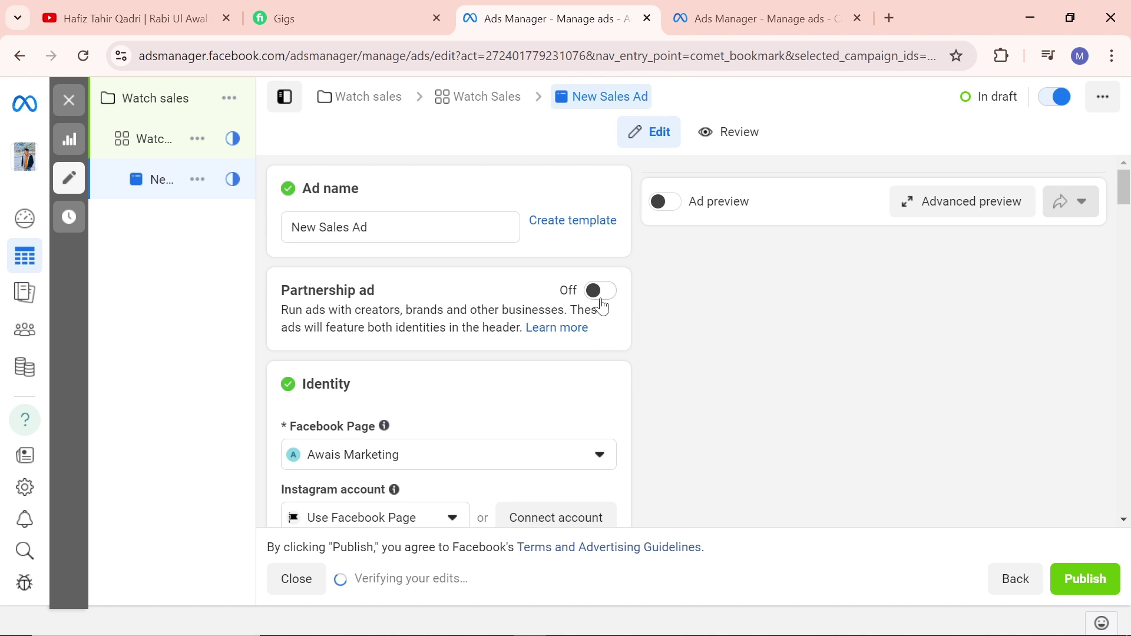
scroll(365, 420, "down", 3)
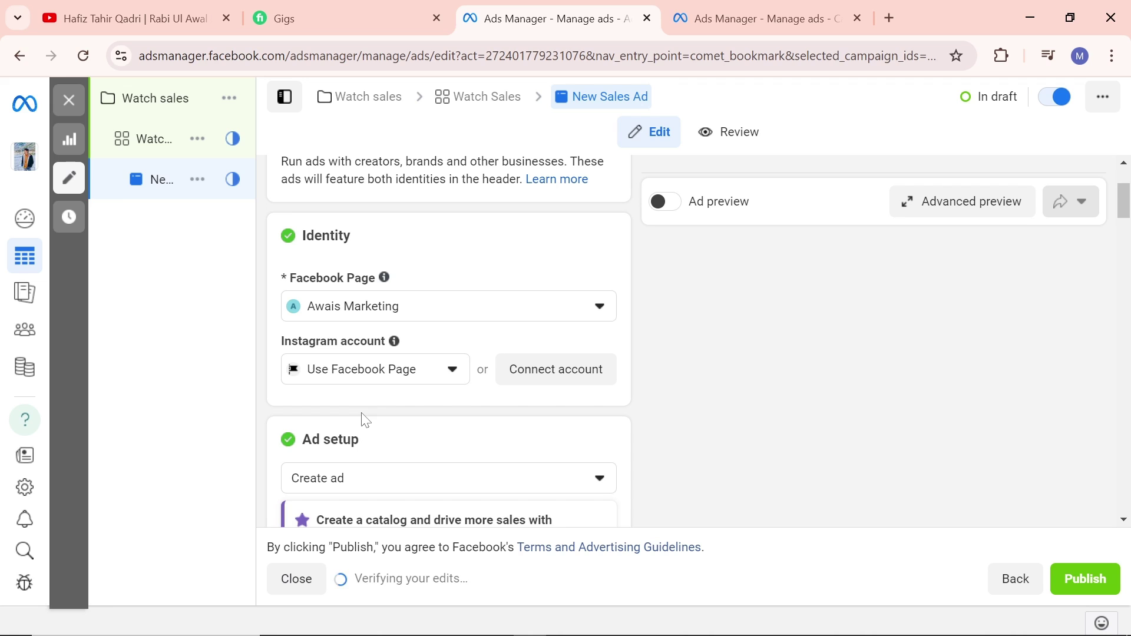
Look through the Facebook Pages available for the ad's identity, keeping the current Page selected.
left_click(608, 319)
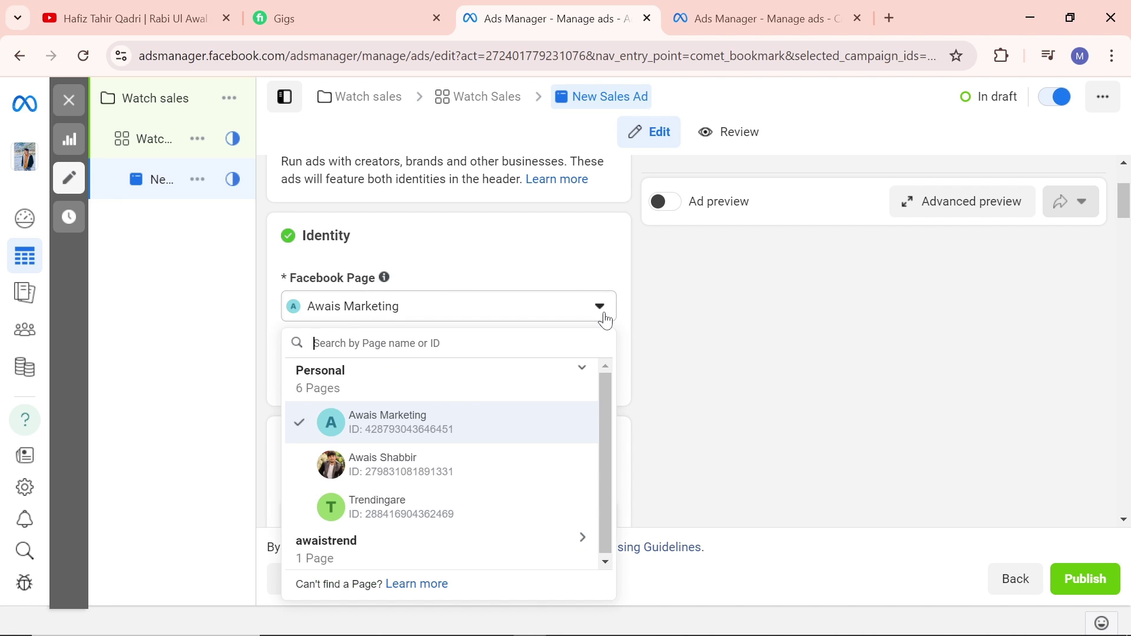
left_click(607, 320)
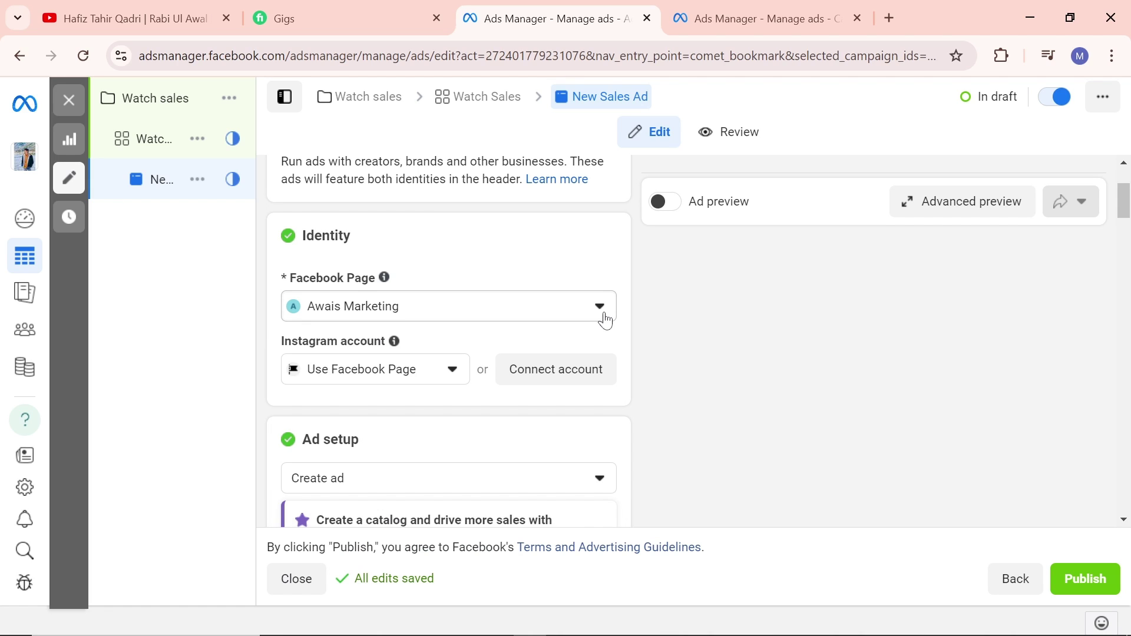
left_click(608, 321)
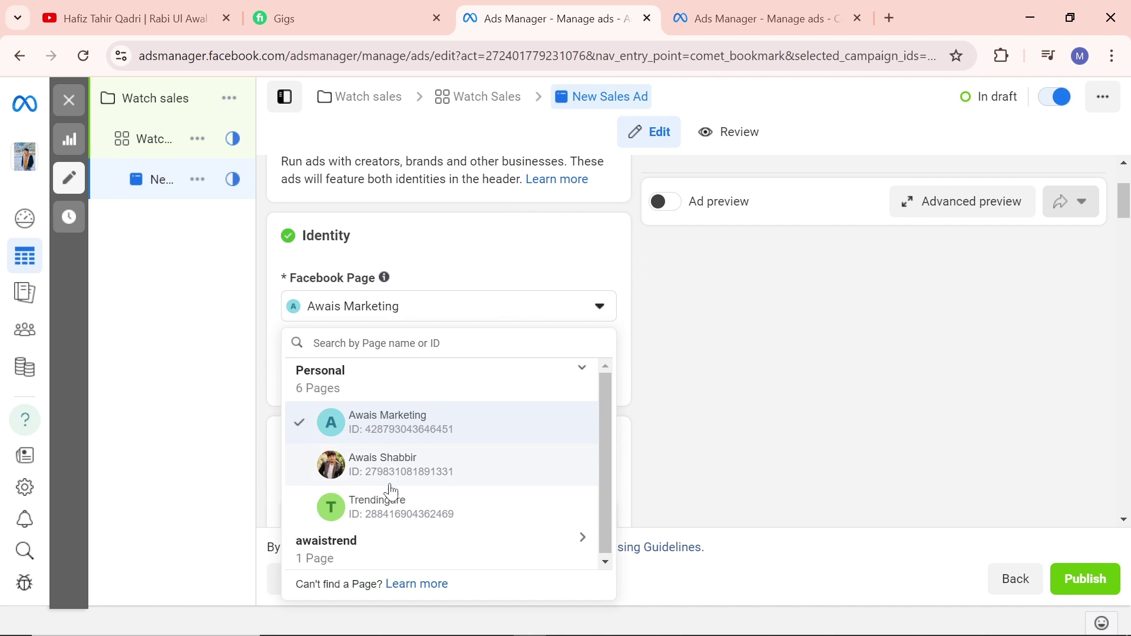
left_click(599, 315)
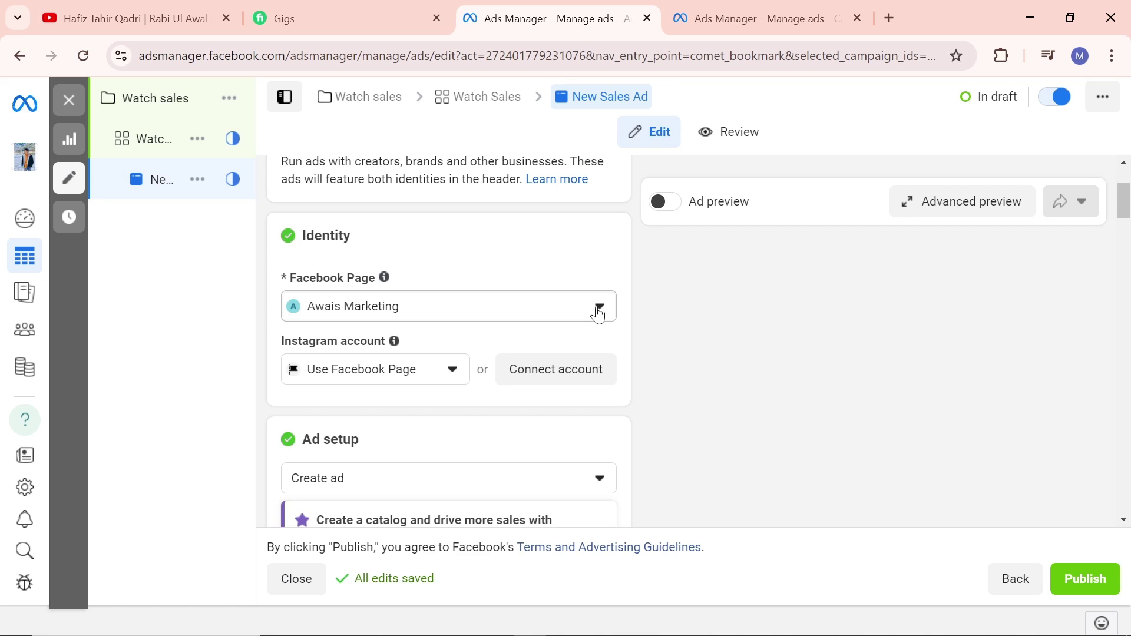
left_click(598, 315)
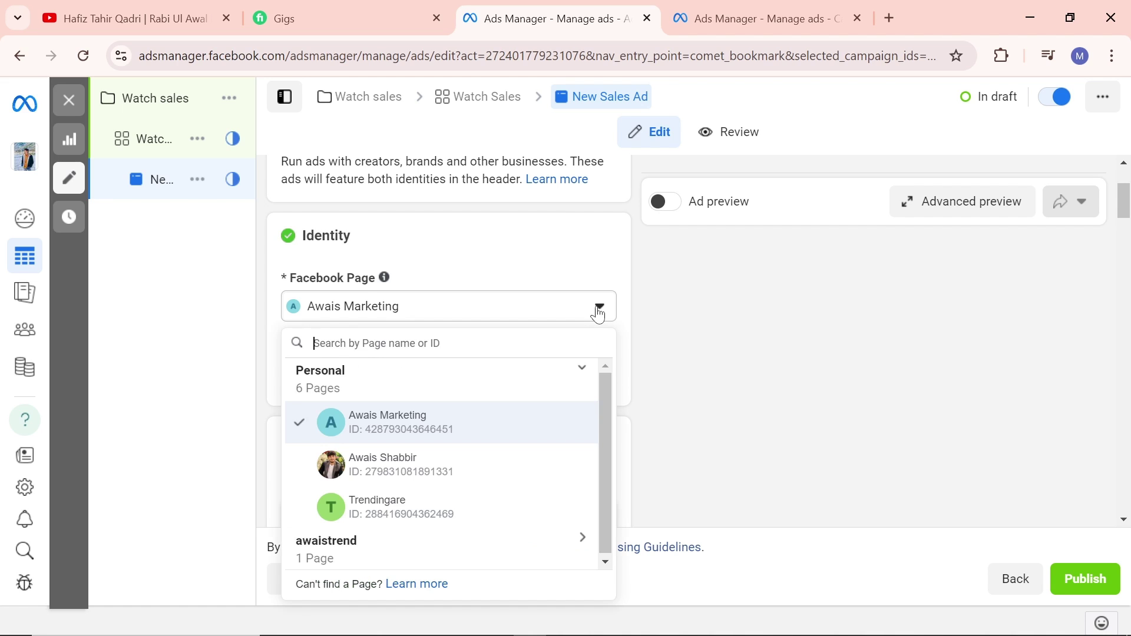
left_click(598, 315)
left_click(598, 315)
left_click(601, 305)
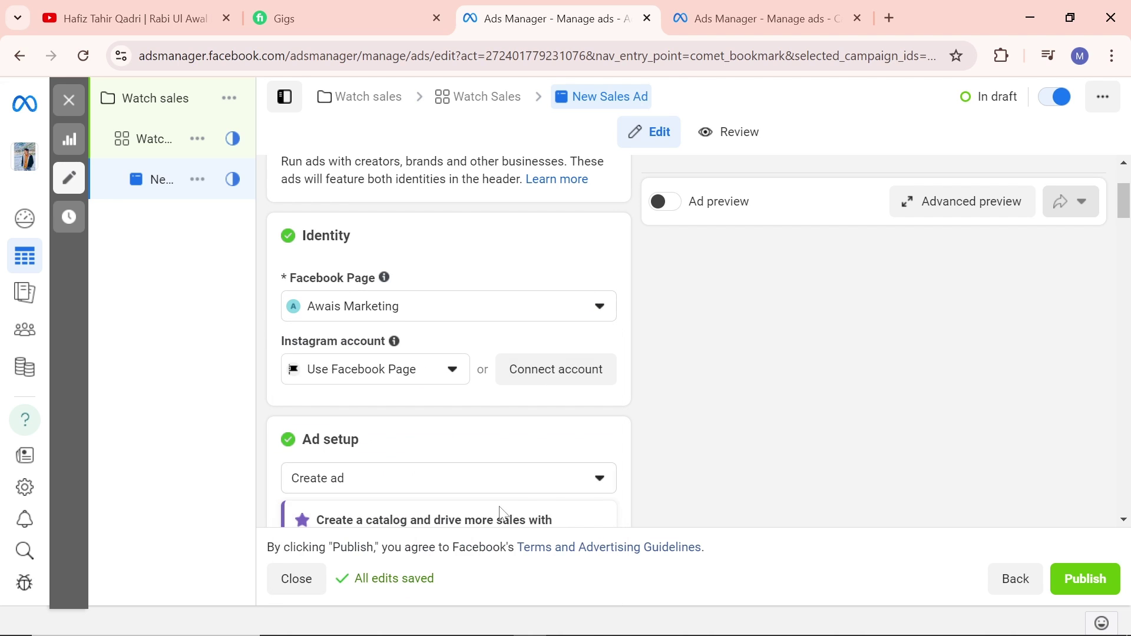
Review the ad's setup, creative source, format and ad sources options down to the media and text fields.
scroll(497, 513, "down", 3)
scroll(512, 371, "down", 5)
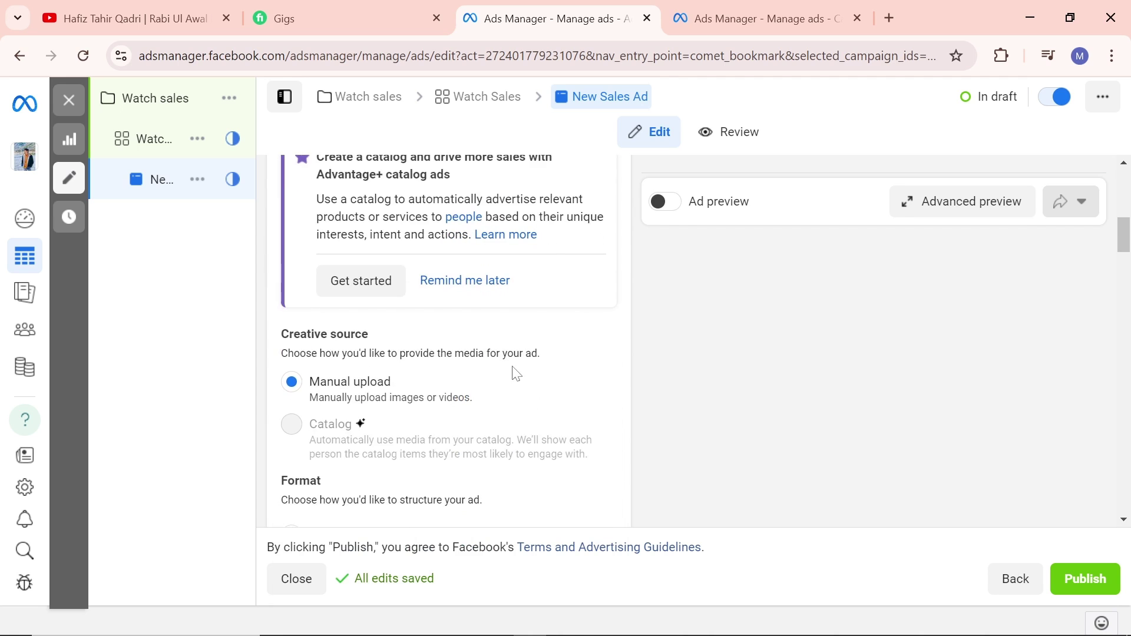
mouse_move(359, 282)
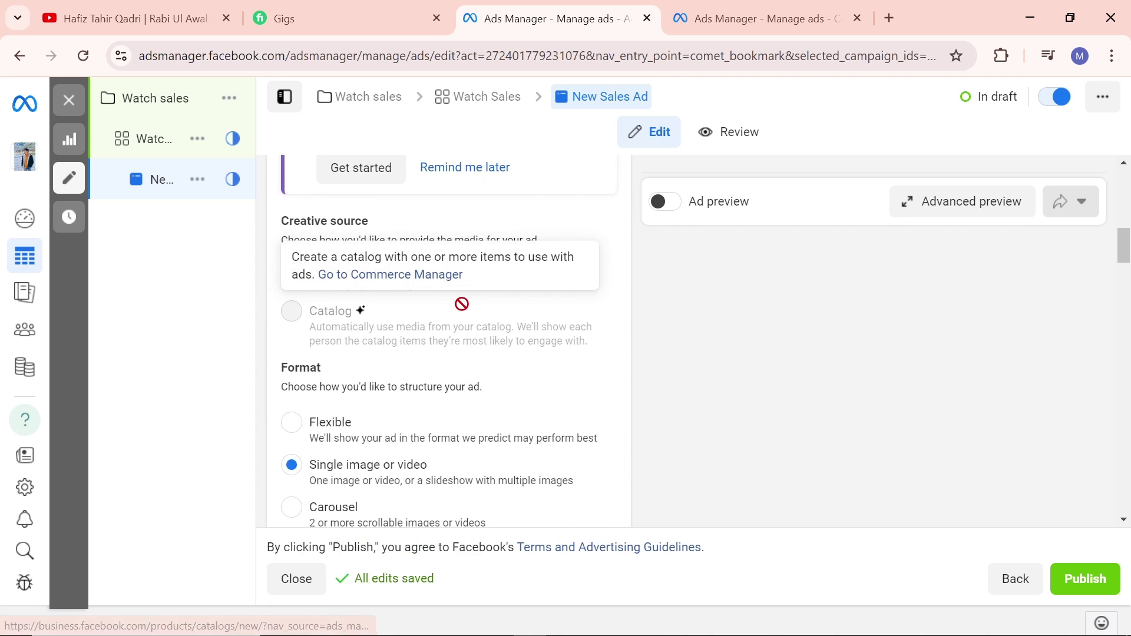
scroll(366, 496, "down", 2)
scroll(423, 402, "down", 6)
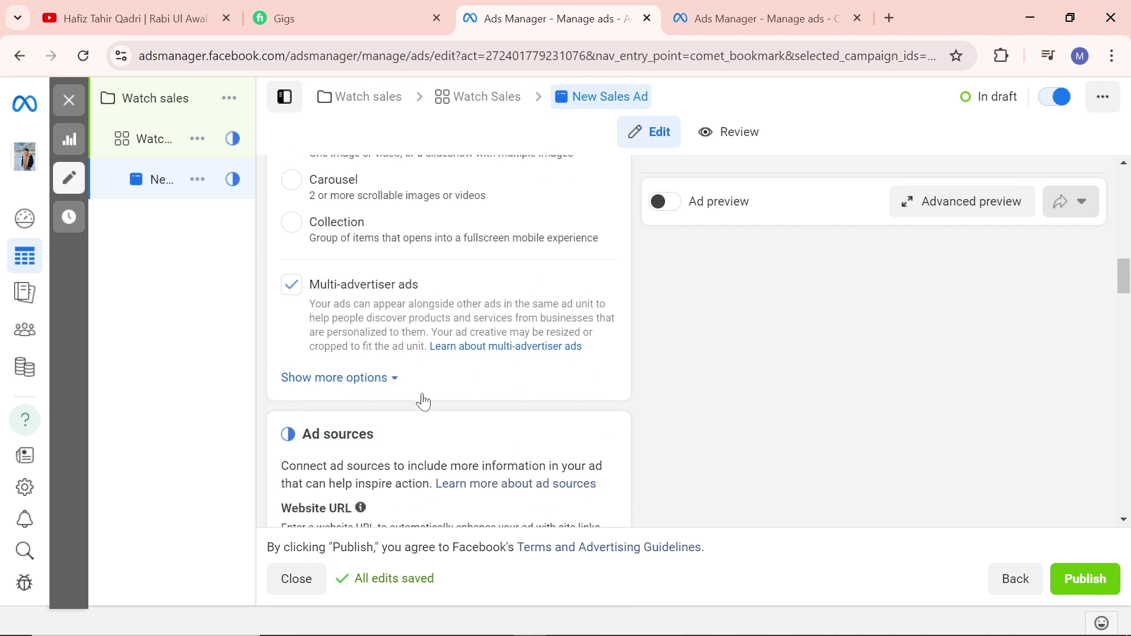
scroll(422, 399, "down", 5)
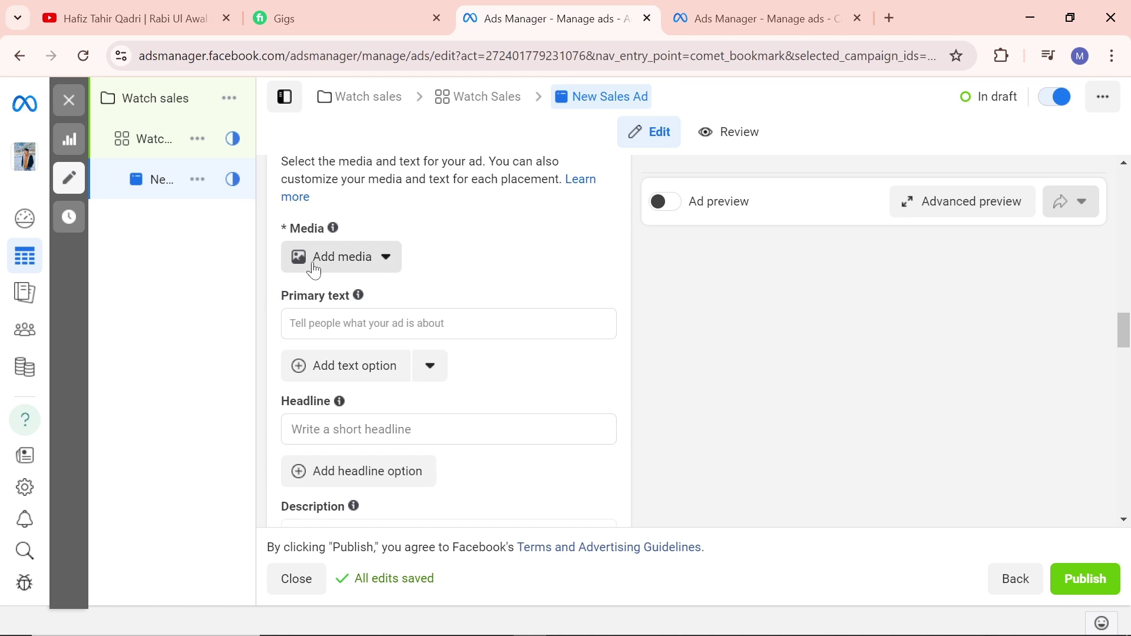
Add the 1920 × 1080 Digital Marketing image from the account images as the ad's media.
left_click(313, 265)
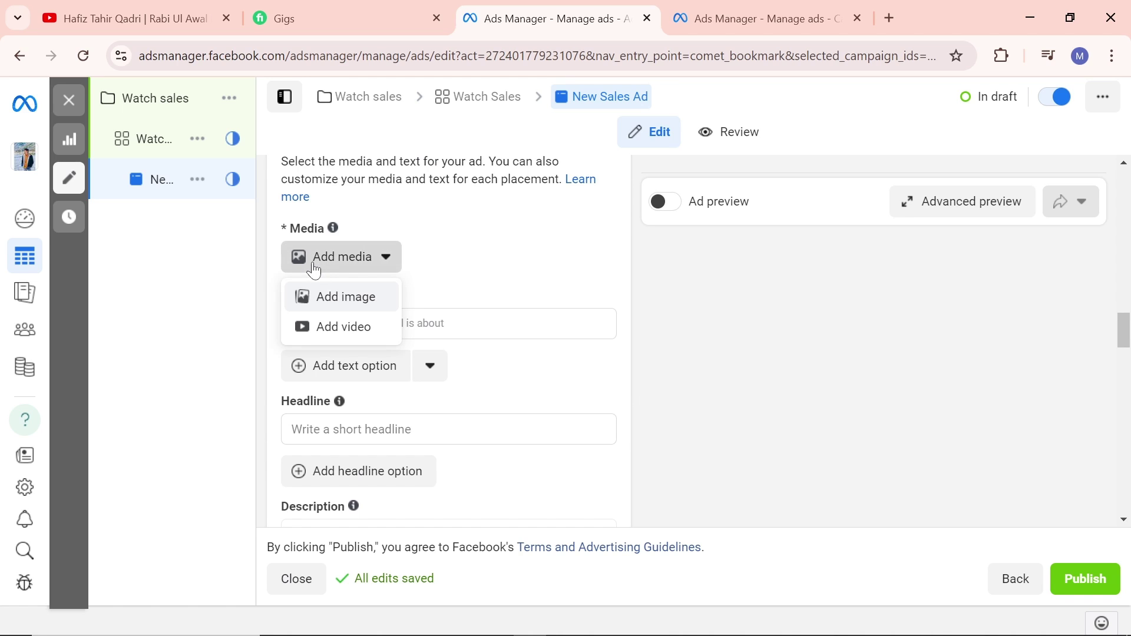
left_click(328, 302)
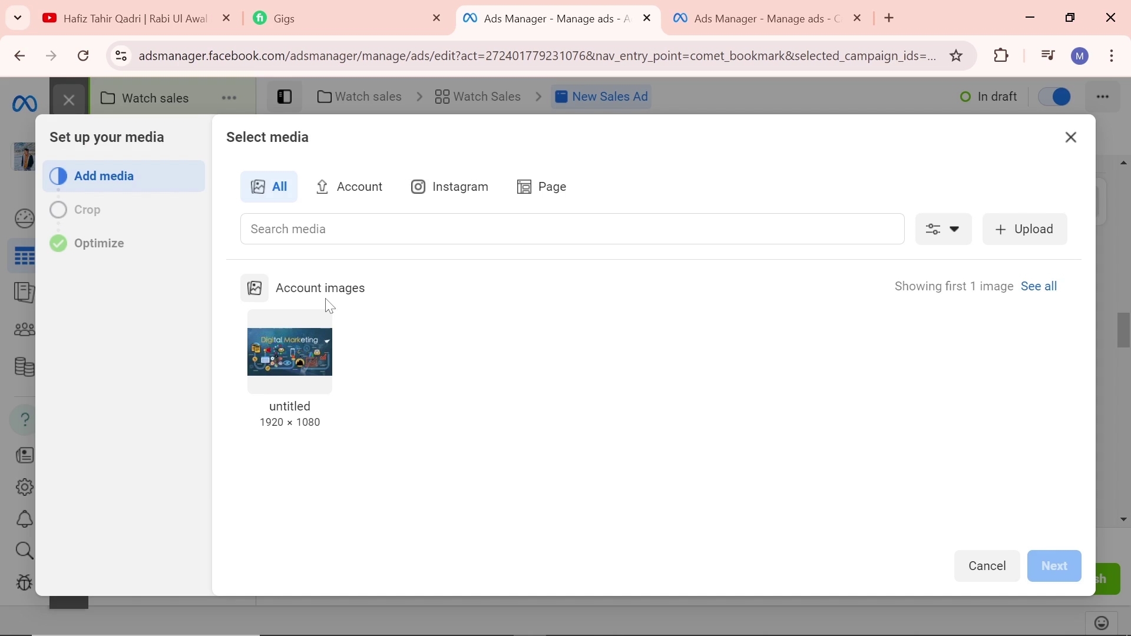
left_click(303, 371)
left_click(1054, 575)
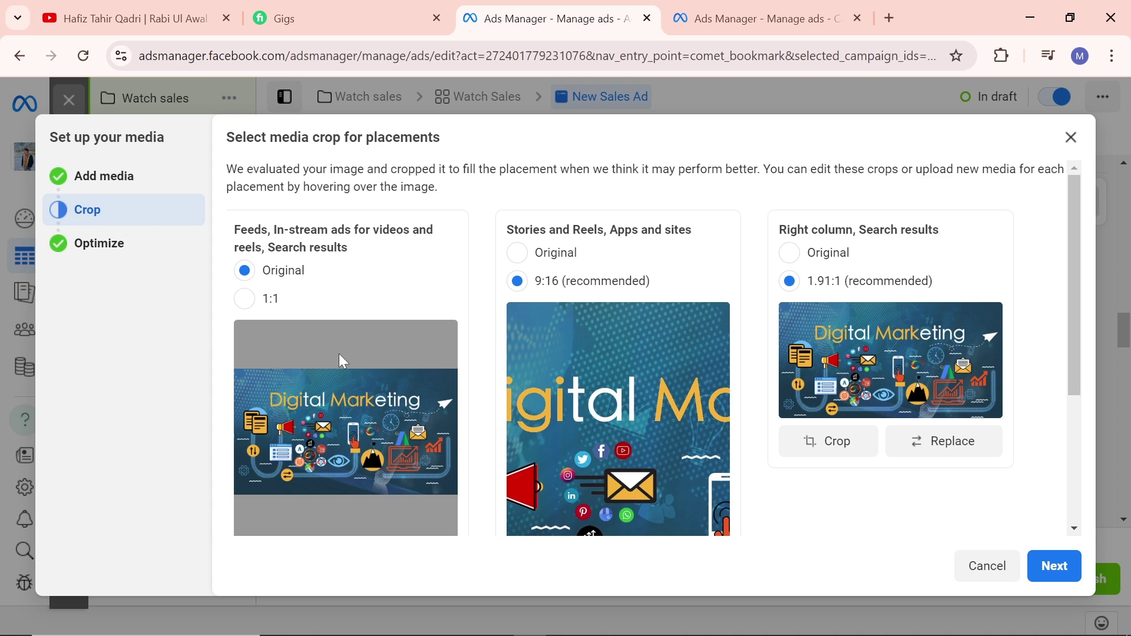
Set the image crop for Stories and Reels, Apps and sites to Original and continue to the Optimize stage.
left_click(518, 253)
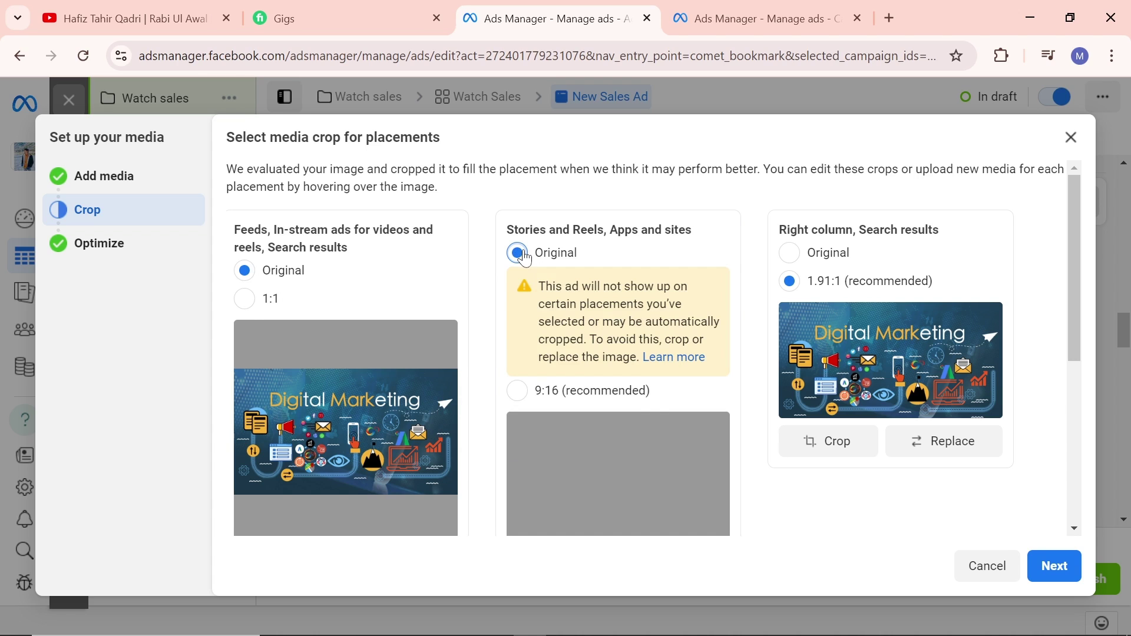
scroll(635, 412, "down", 4)
scroll(635, 412, "up", 4)
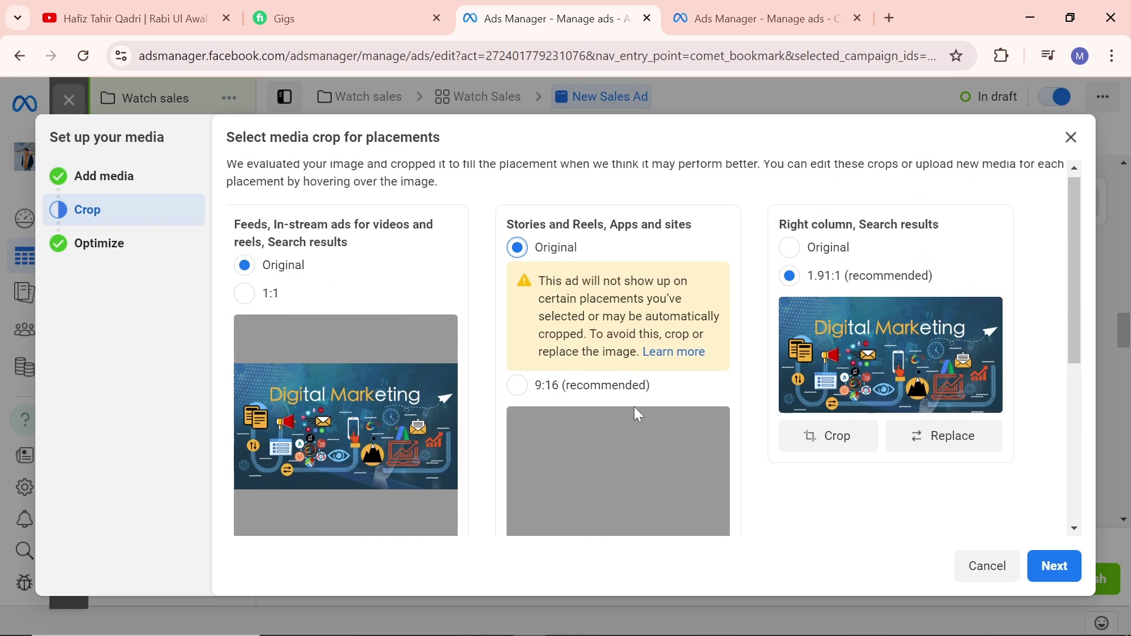
left_click(1067, 582)
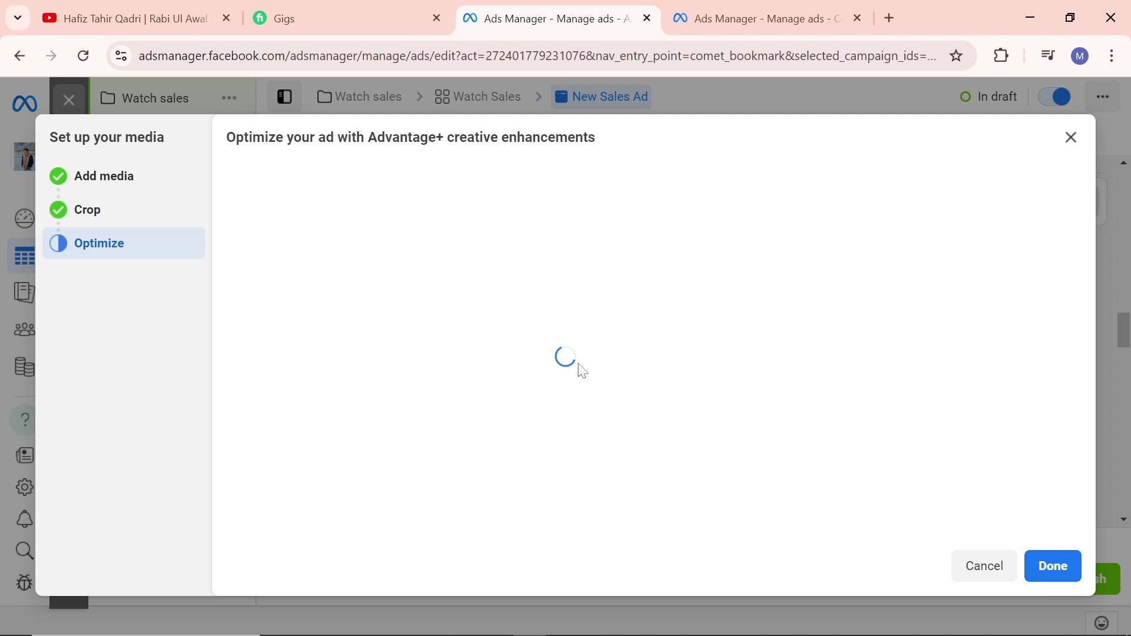
Look over the Advantage+ creative enhancements, complete the media setup and dismiss the recommendations.
scroll(551, 385, "down", 1)
scroll(552, 385, "down", 3)
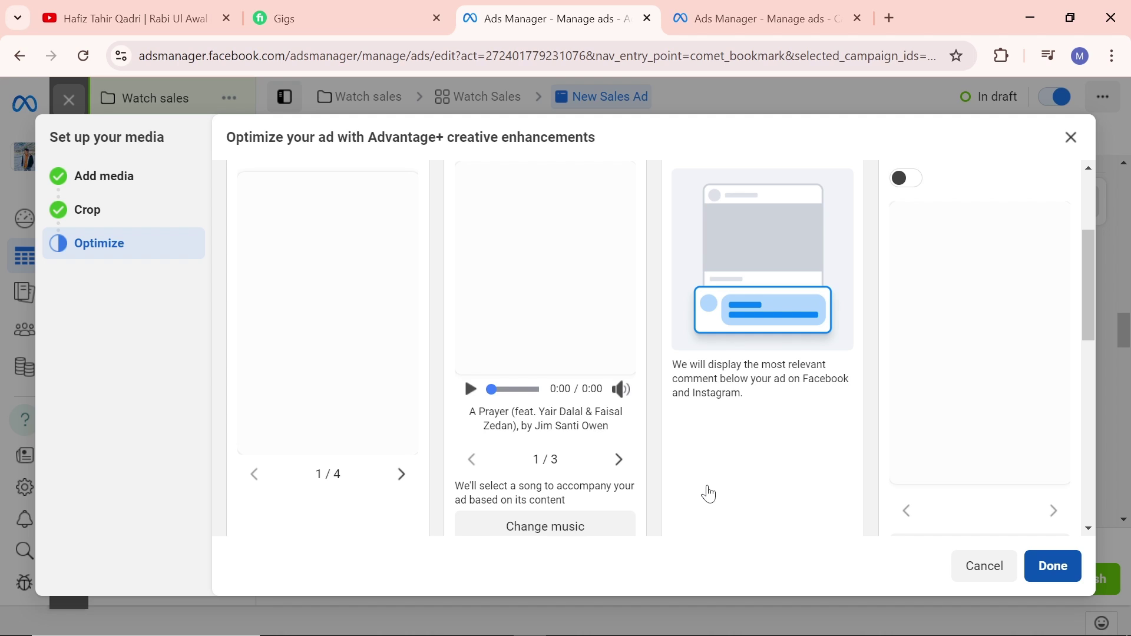
key("Escape")
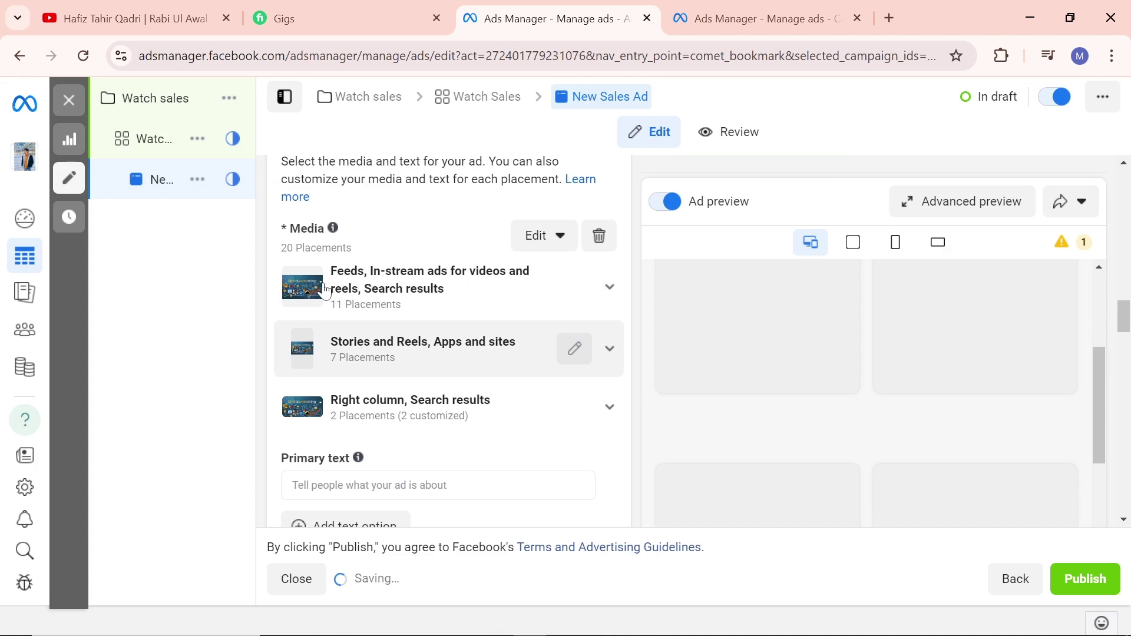
scroll(436, 430, "down", 3)
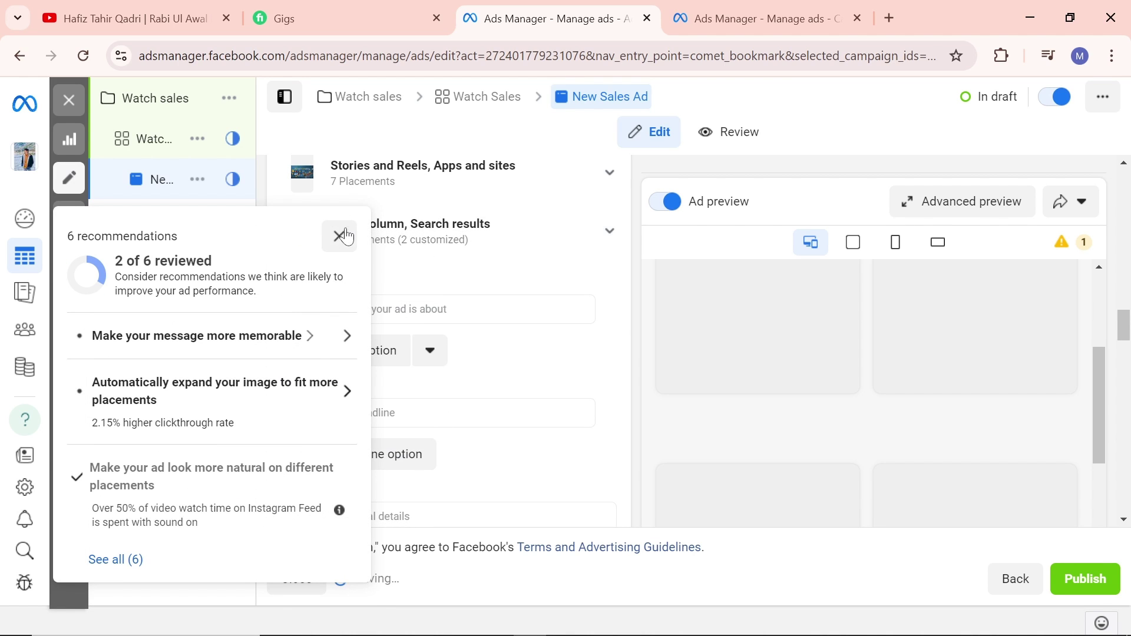
left_click(344, 241)
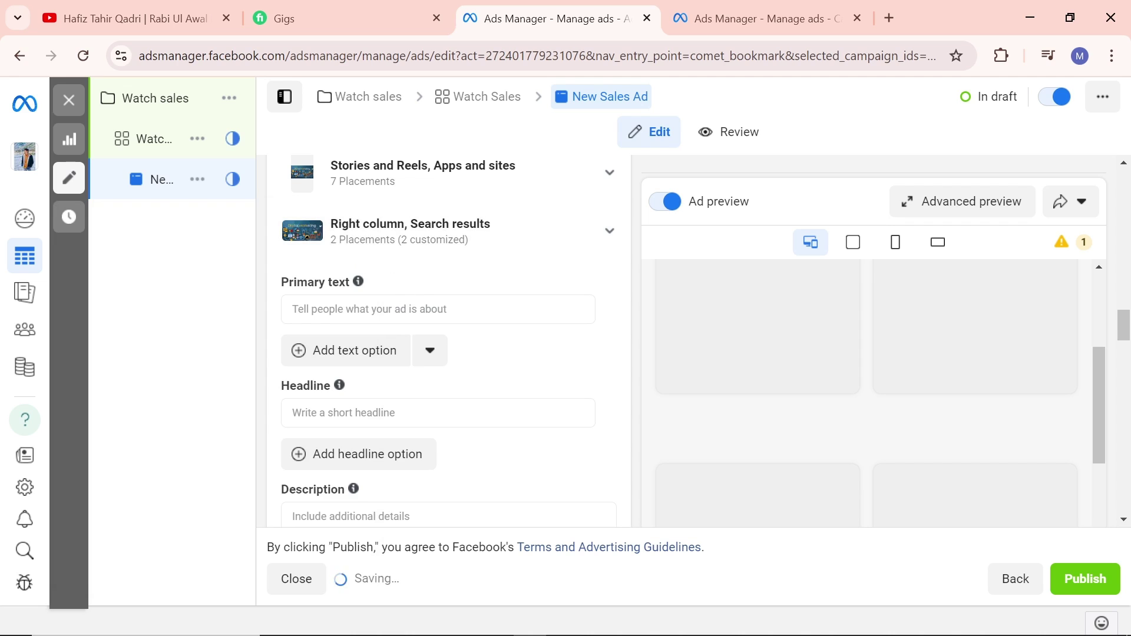
Enter "Watch sales" as the ad's primary text.
left_click(292, 309)
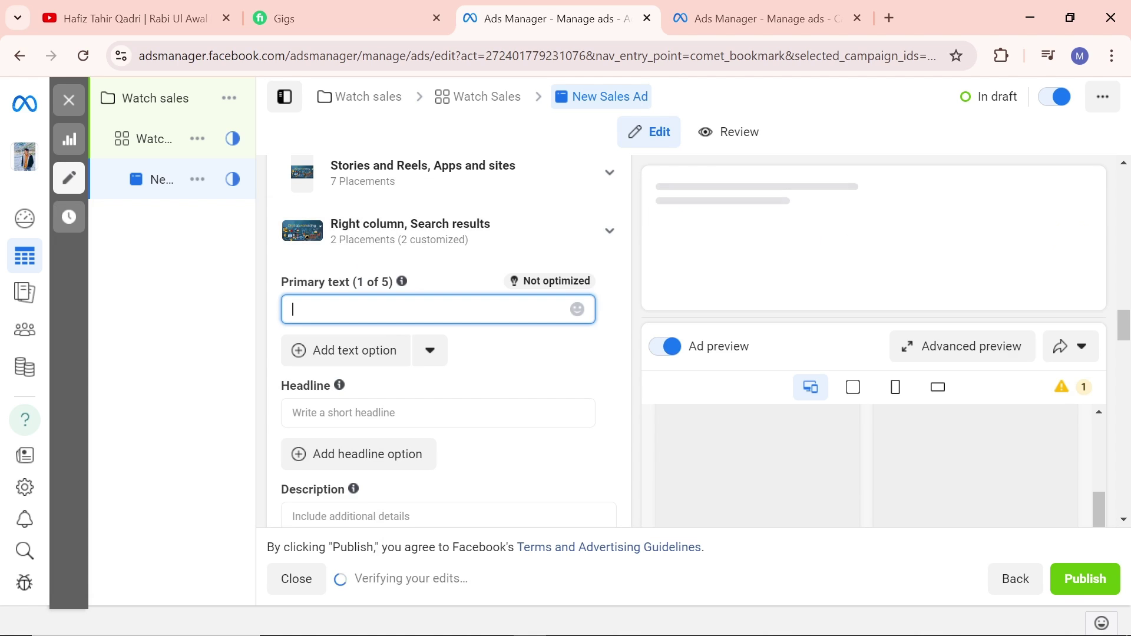
type("wa")
key("BackSpace")
key("BackSpace")
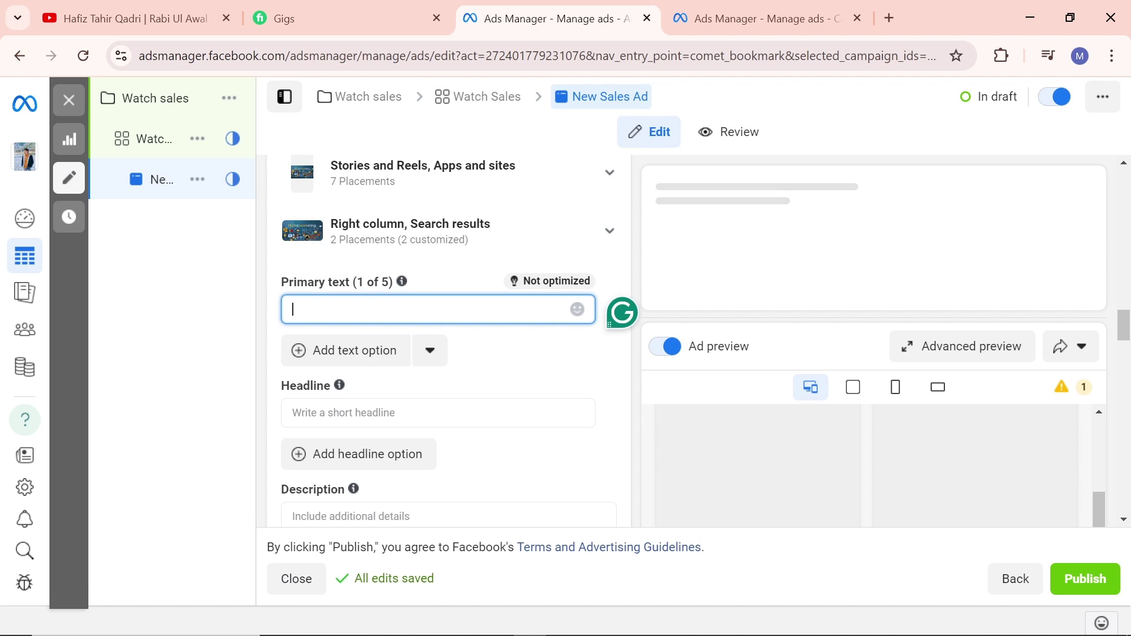
type("War")
key("BackSpace")
type("tch s")
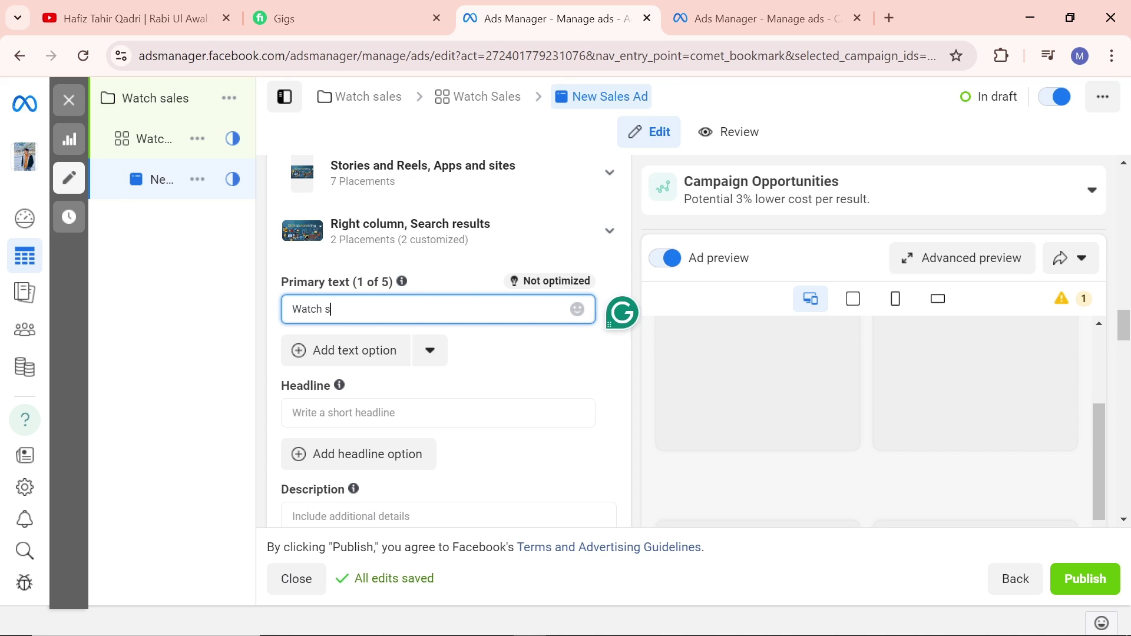
type("ales")
Add a second primary text option and go through the primary text, headline and description fields.
left_click(373, 359)
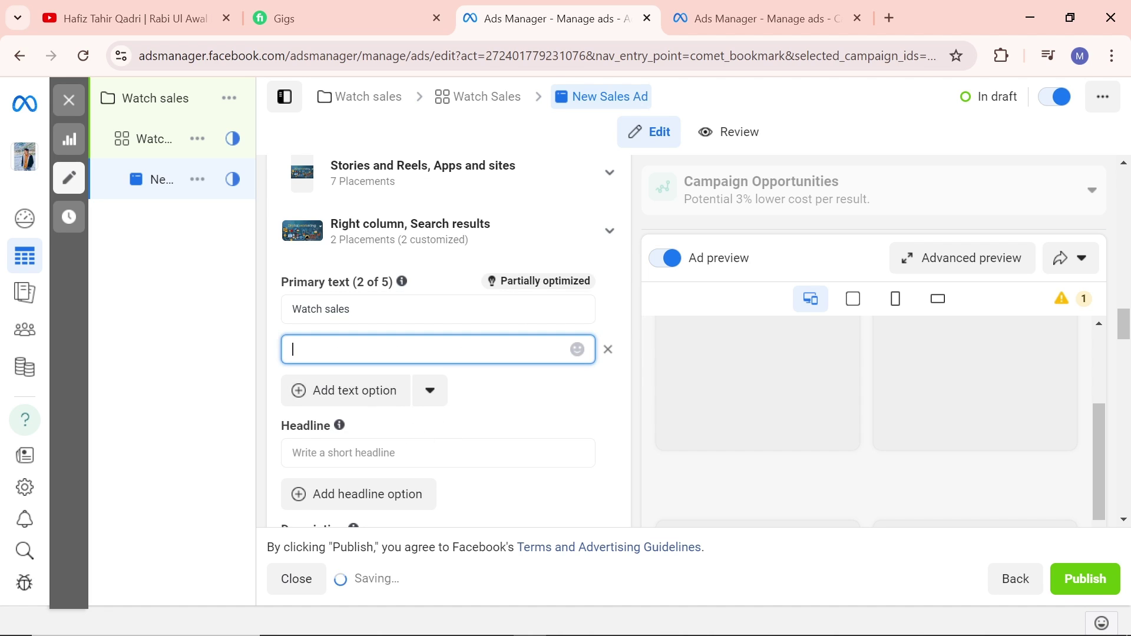
scroll(487, 471, "down", 2)
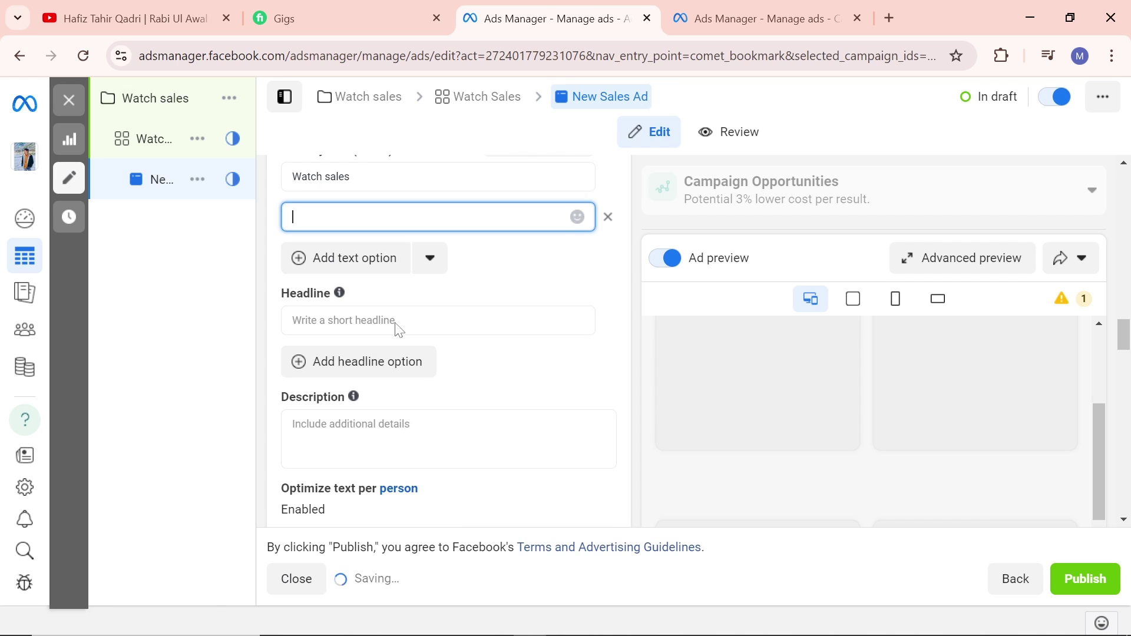
left_click(438, 320)
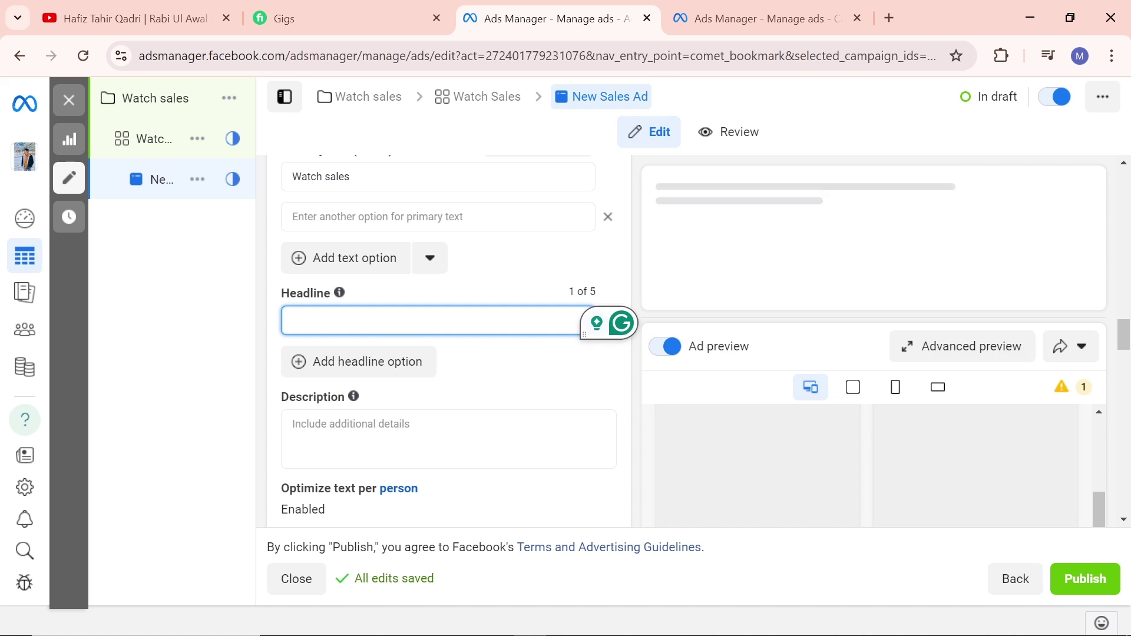
left_click(448, 439)
scroll(449, 445, "down", 2)
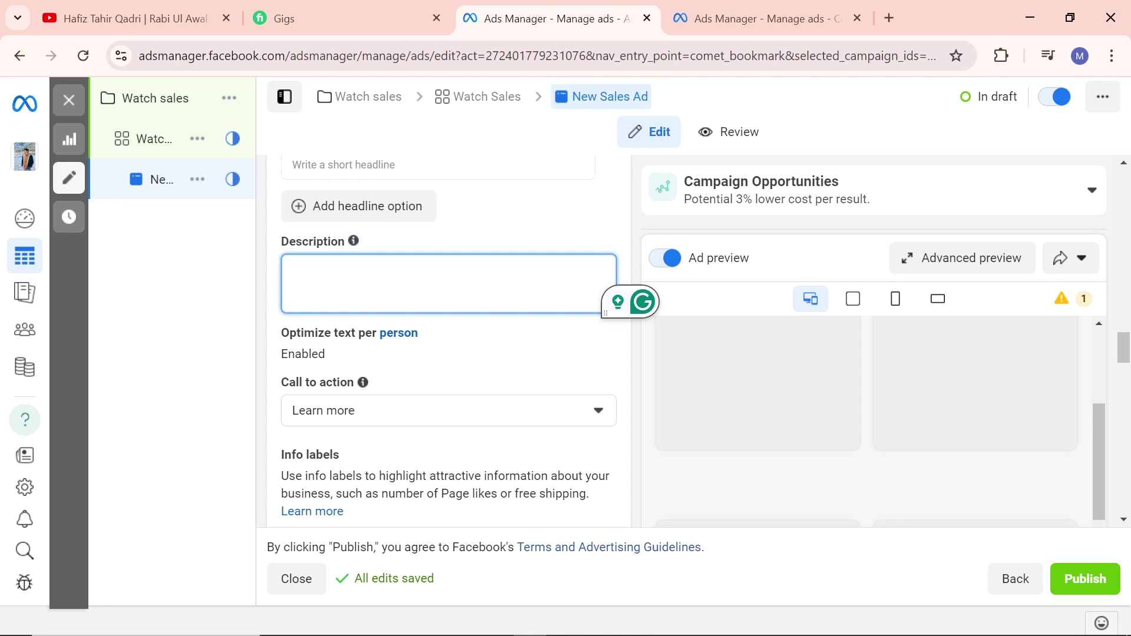
scroll(328, 285, "up", 3)
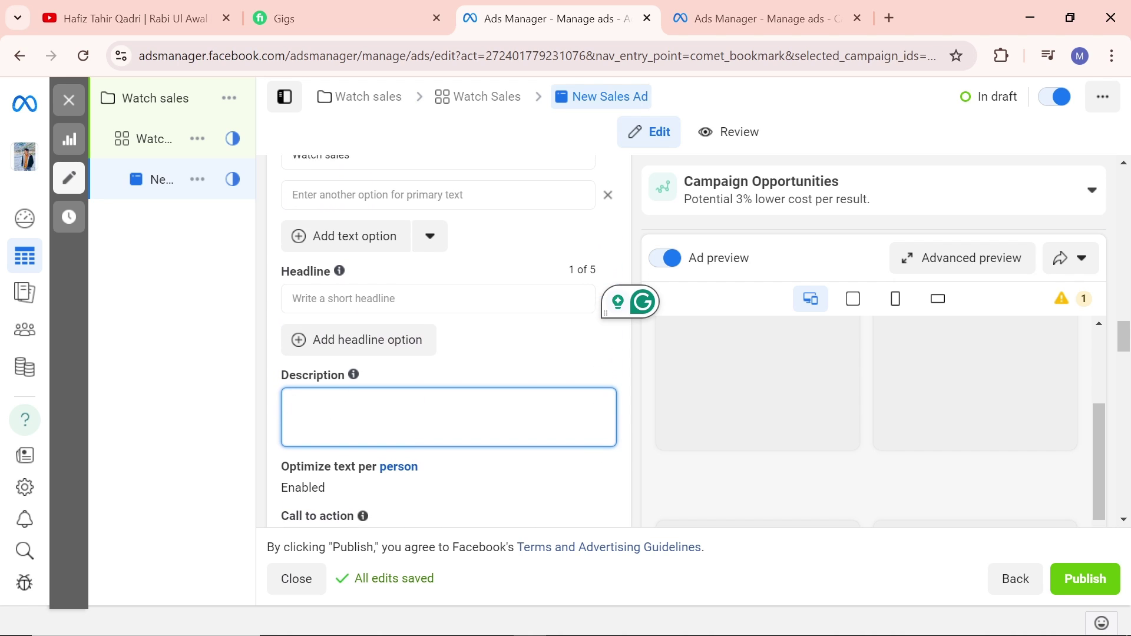
scroll(328, 285, "up", 2)
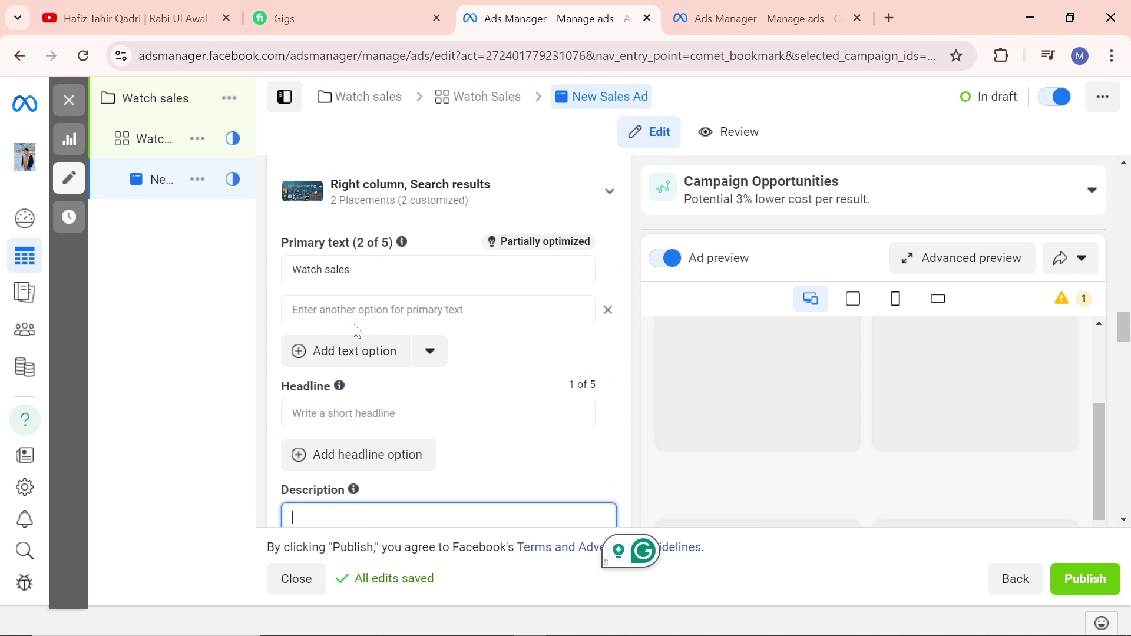
left_click(364, 298)
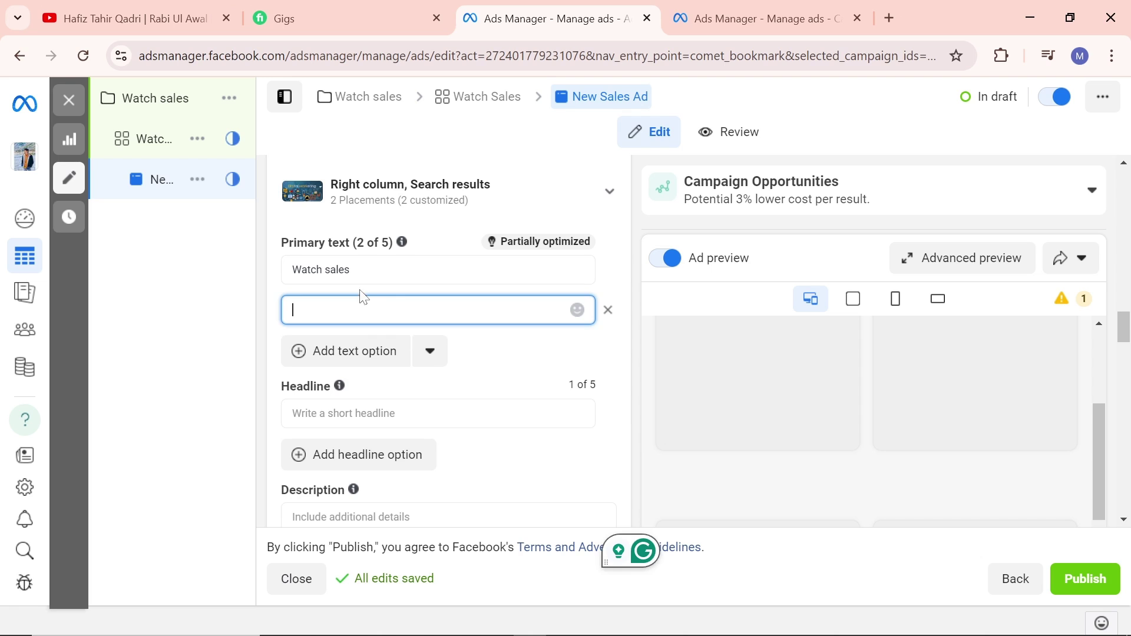
left_click(363, 271)
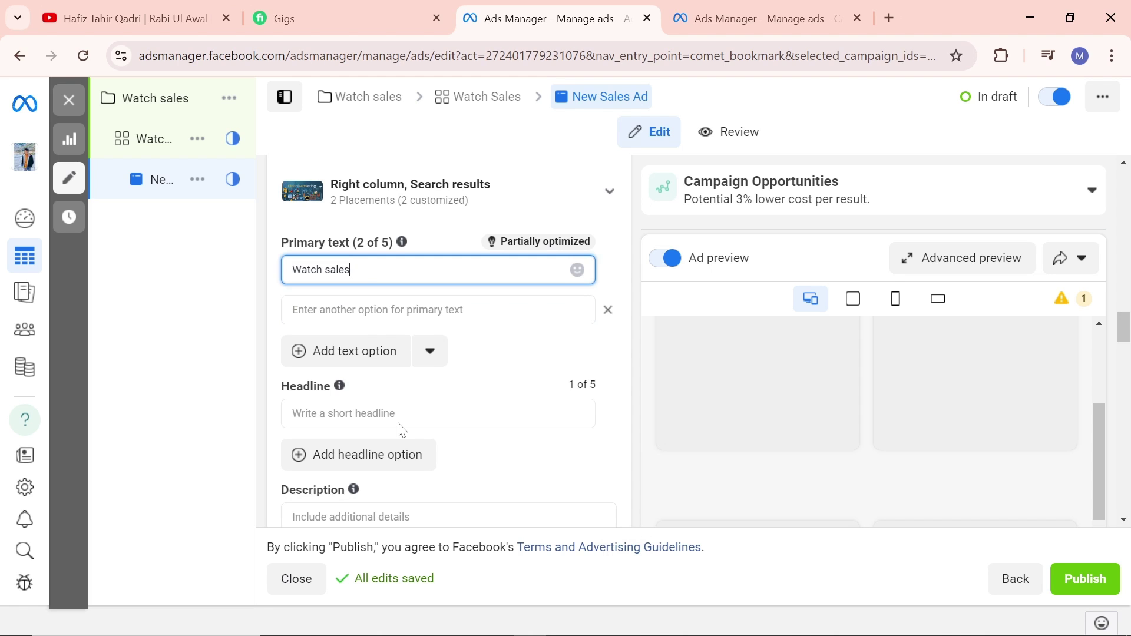
Set the ad's call to action to Contact us and check it in the ad preview.
scroll(402, 430, "down", 6)
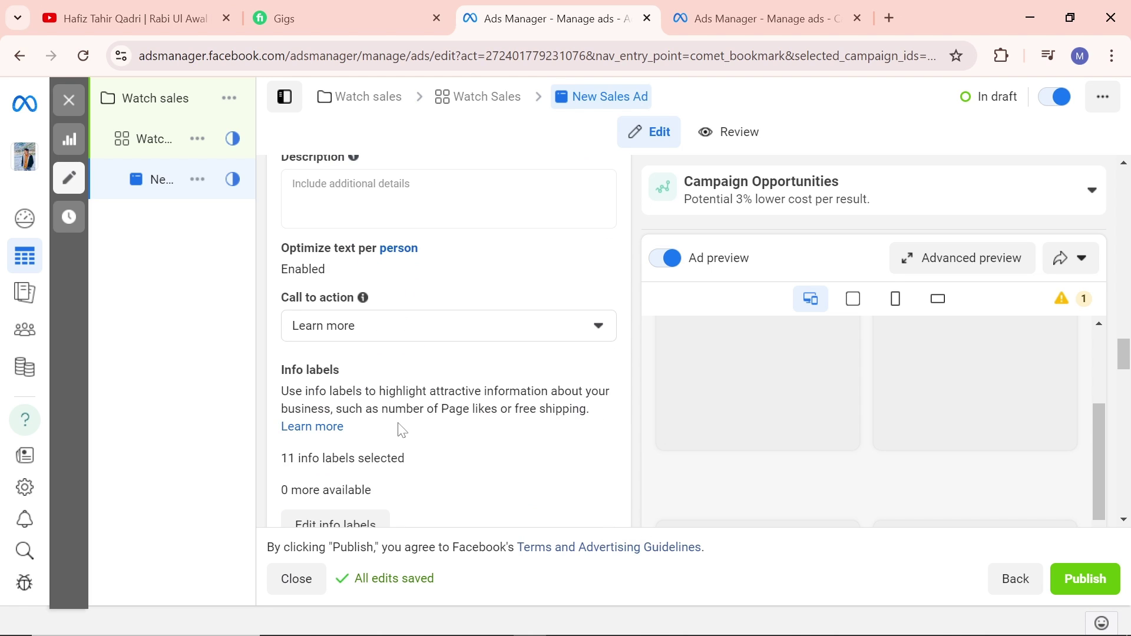
left_click(594, 329)
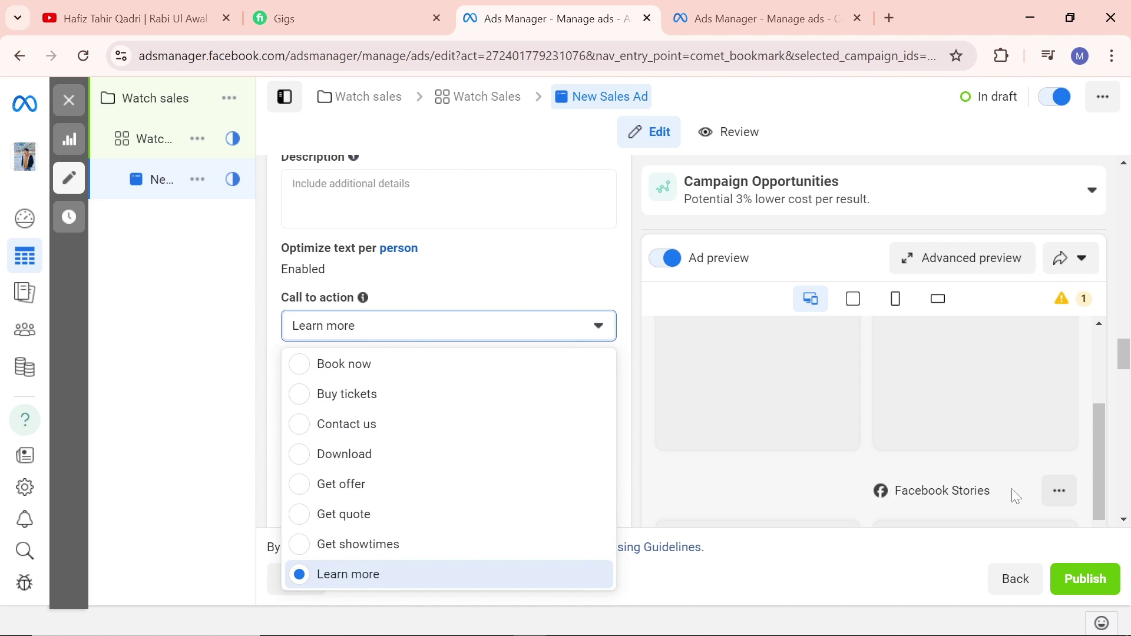
left_click_drag(362, 484, 222, 343)
left_click(227, 342)
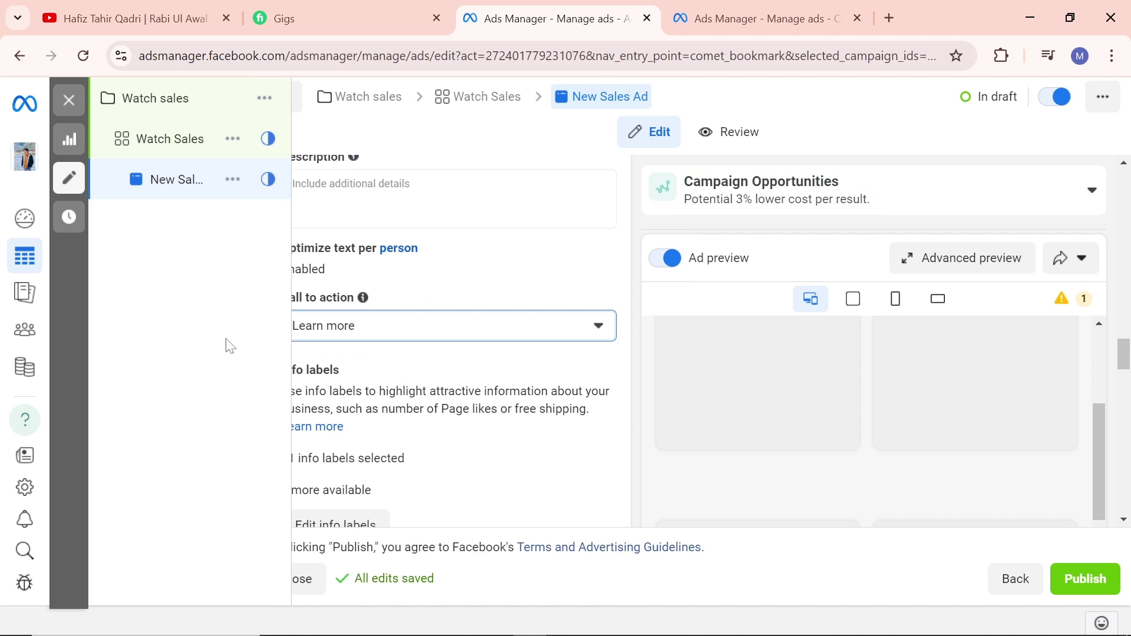
left_click(412, 327)
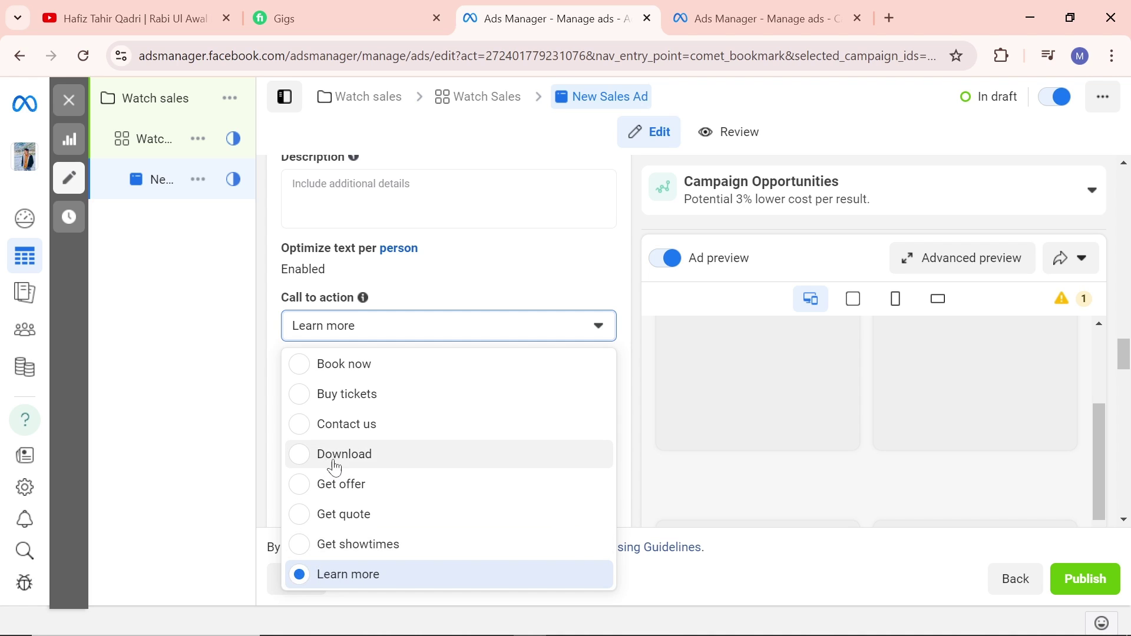
left_click(301, 425)
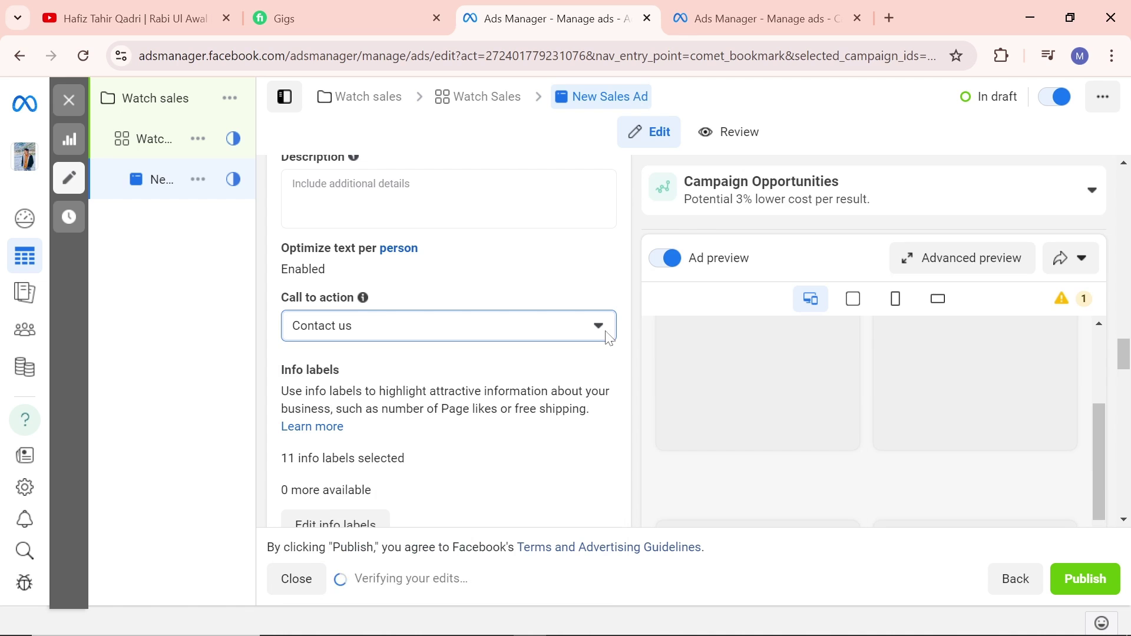
scroll(841, 436, "up", 2)
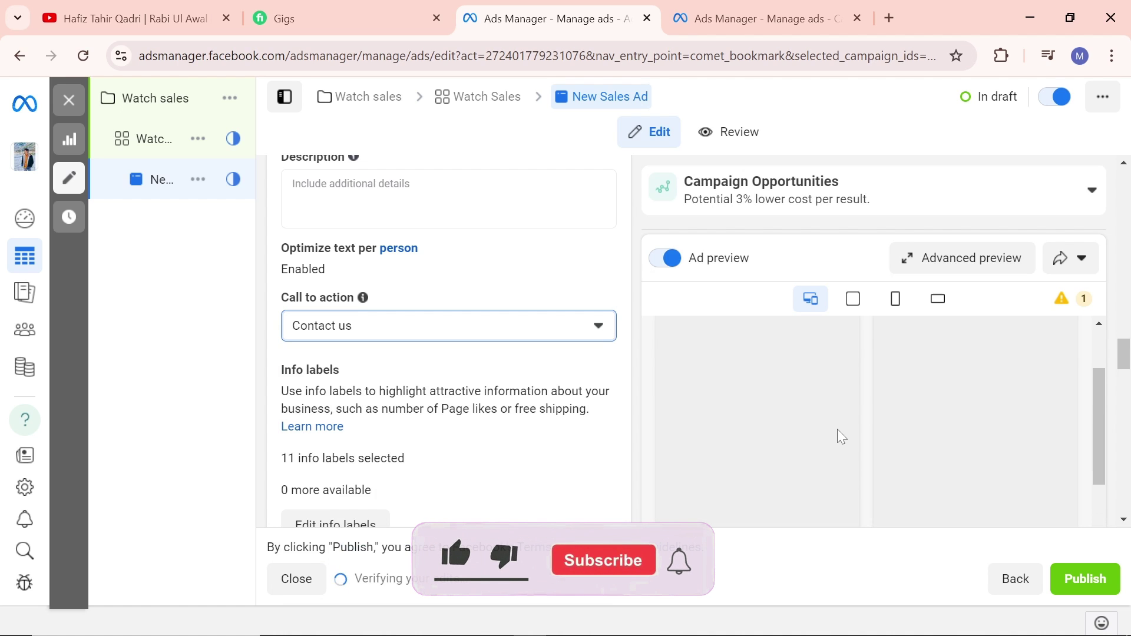
scroll(837, 430, "up", 4)
scroll(837, 430, "down", 6)
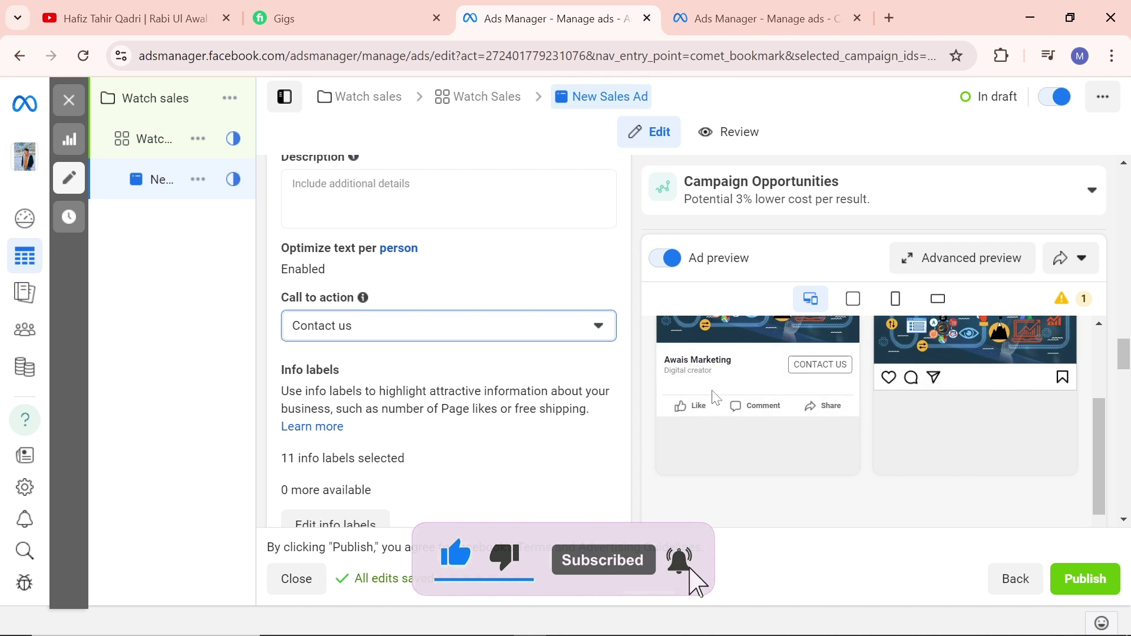
scroll(714, 394, "up", 2)
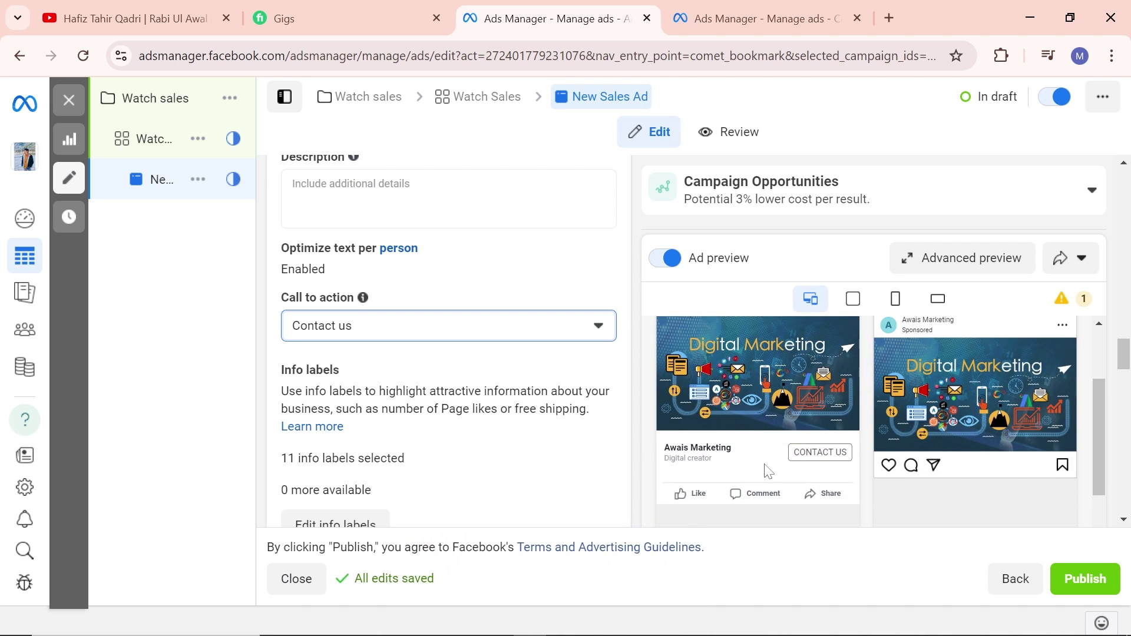
Set the ad's call to action to Watch more and check it in the ad preview.
left_click(600, 327)
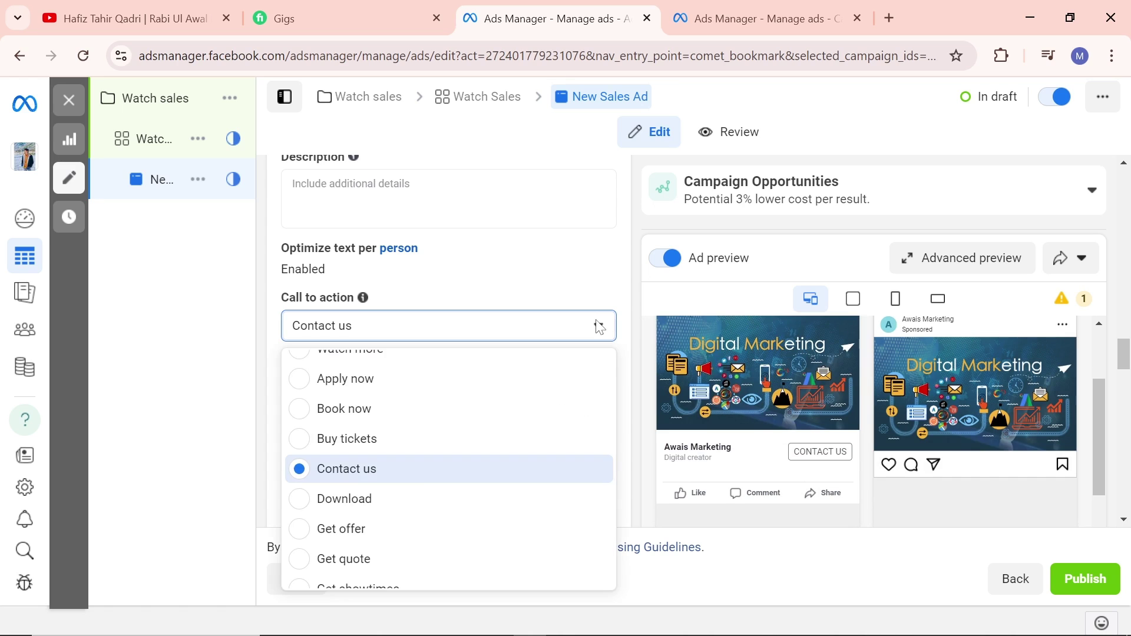
scroll(428, 474, "up", 3)
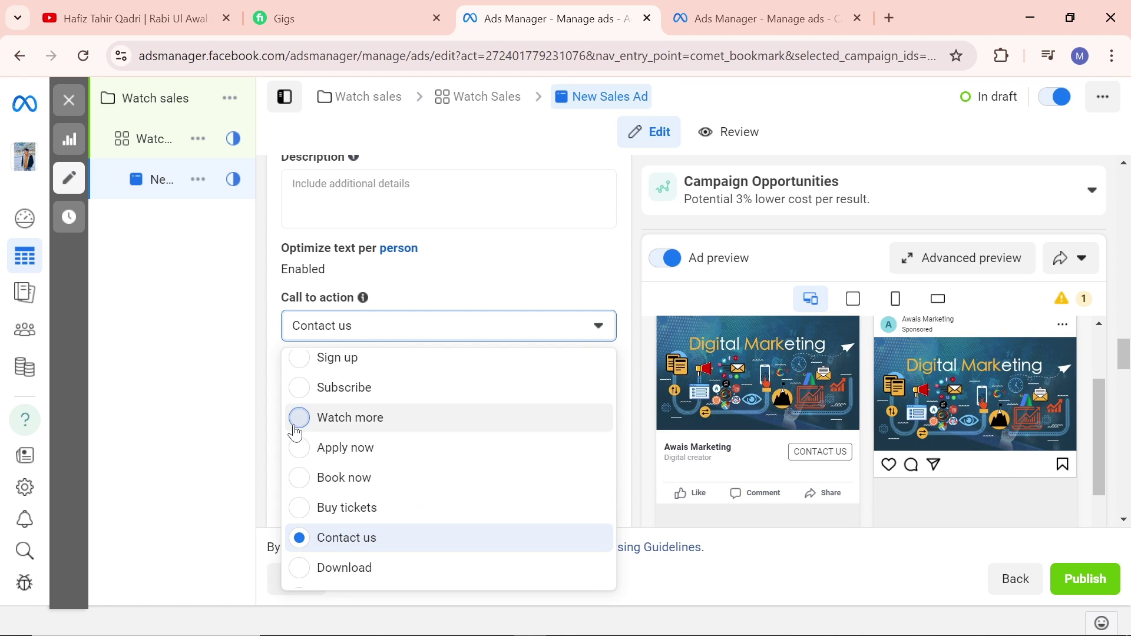
left_click(350, 417)
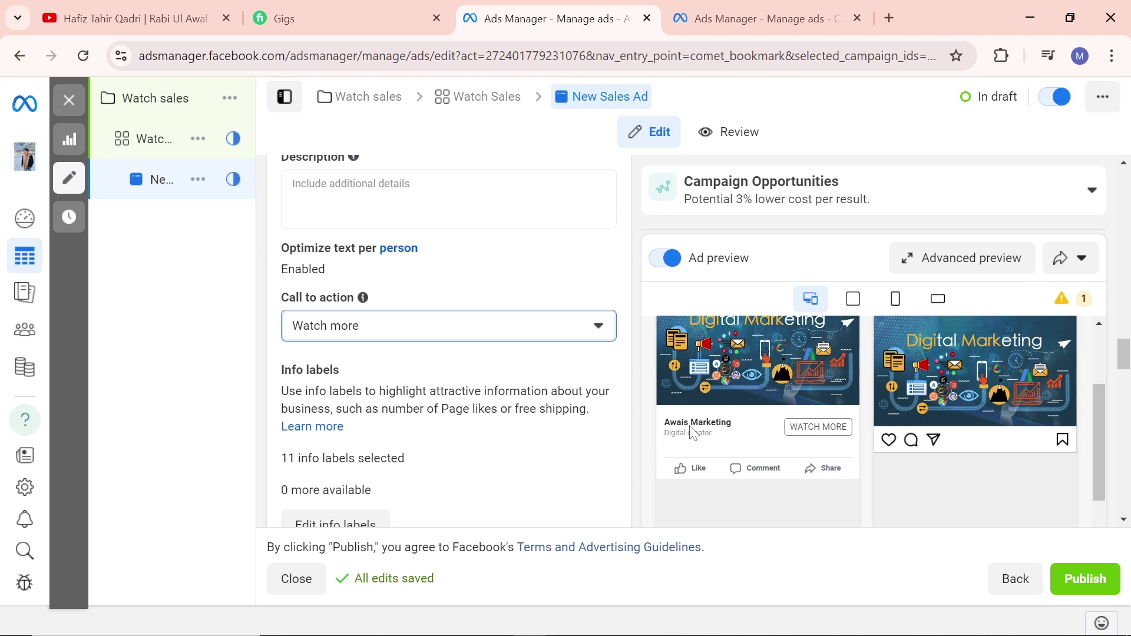
scroll(692, 433, "down", 1)
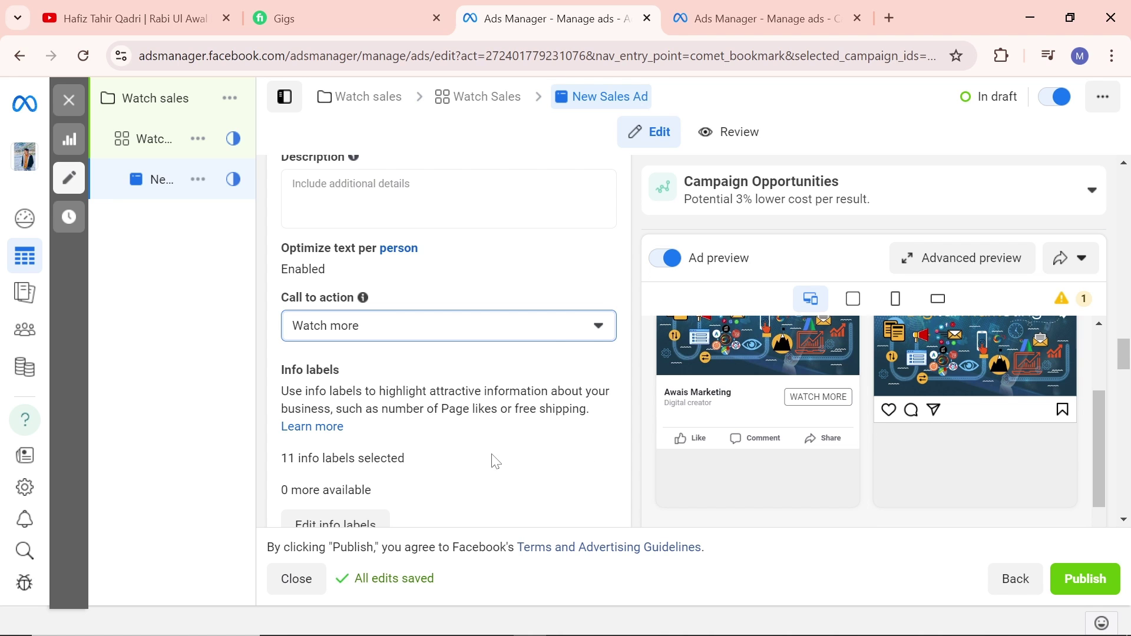
Review the Advantage+ creative enhancements and the website destination's URL and display link fields.
scroll(496, 461, "down", 8)
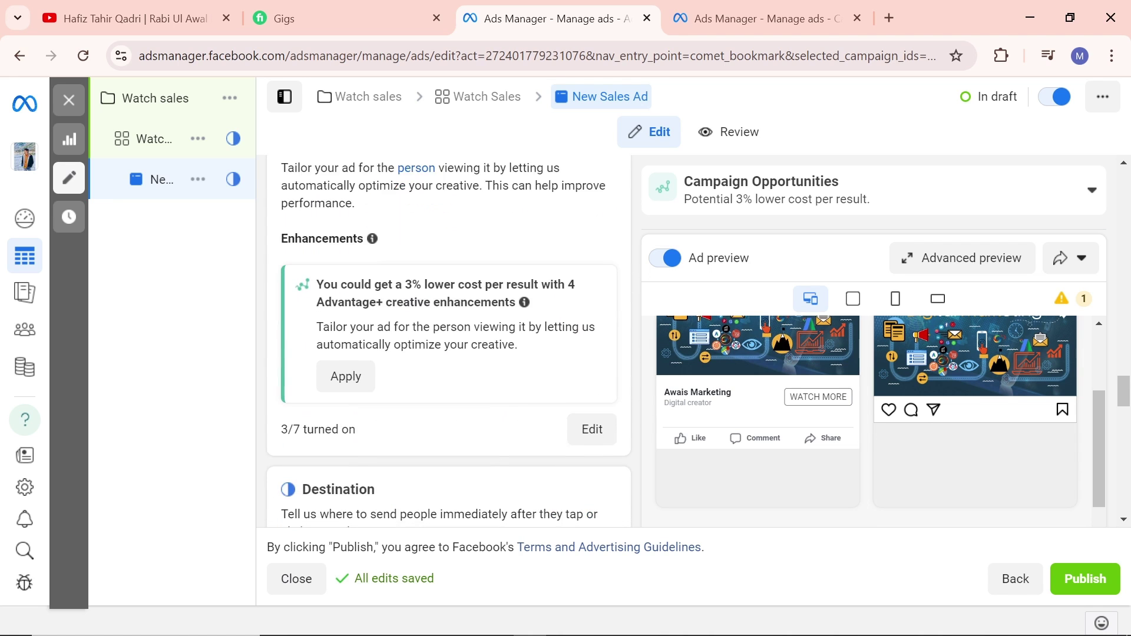
scroll(493, 459, "up", 2)
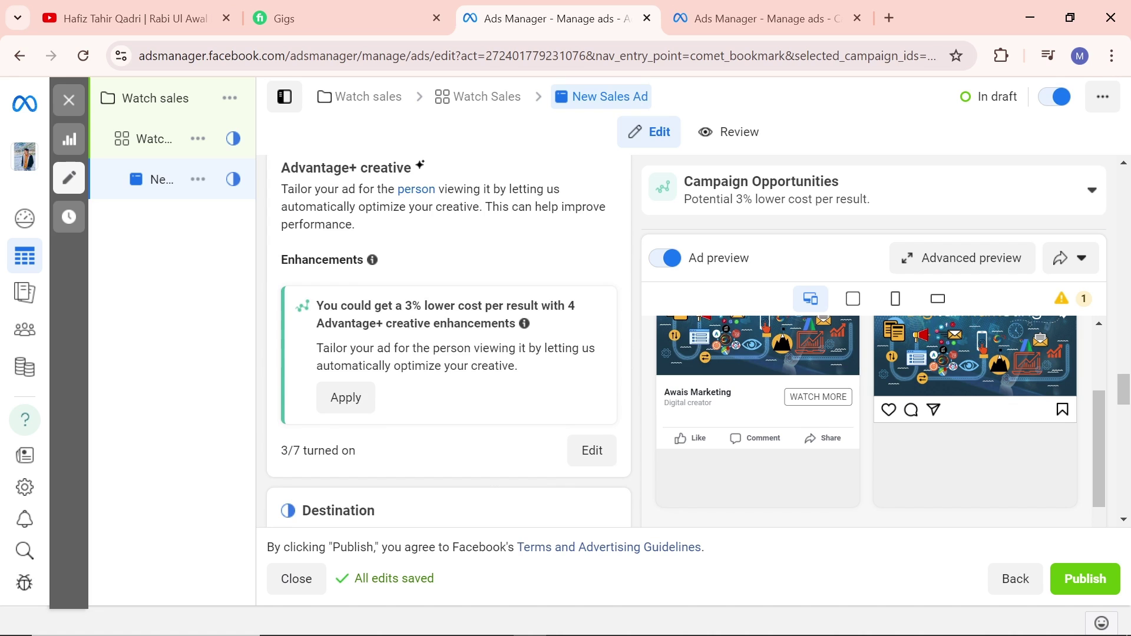
scroll(357, 356, "down", 5)
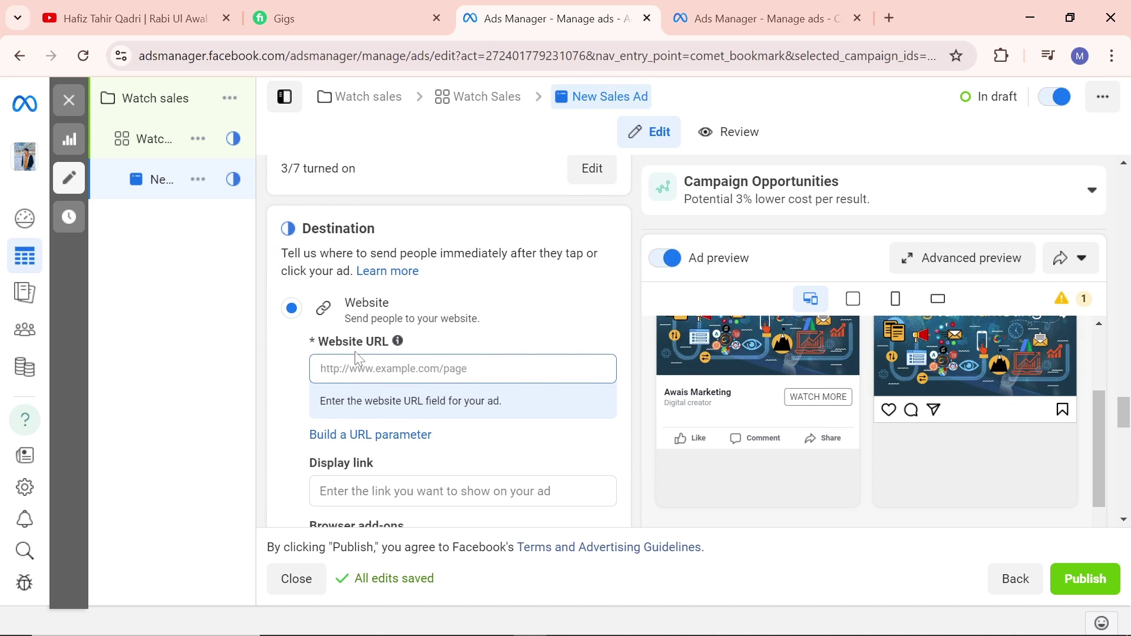
left_click(321, 369)
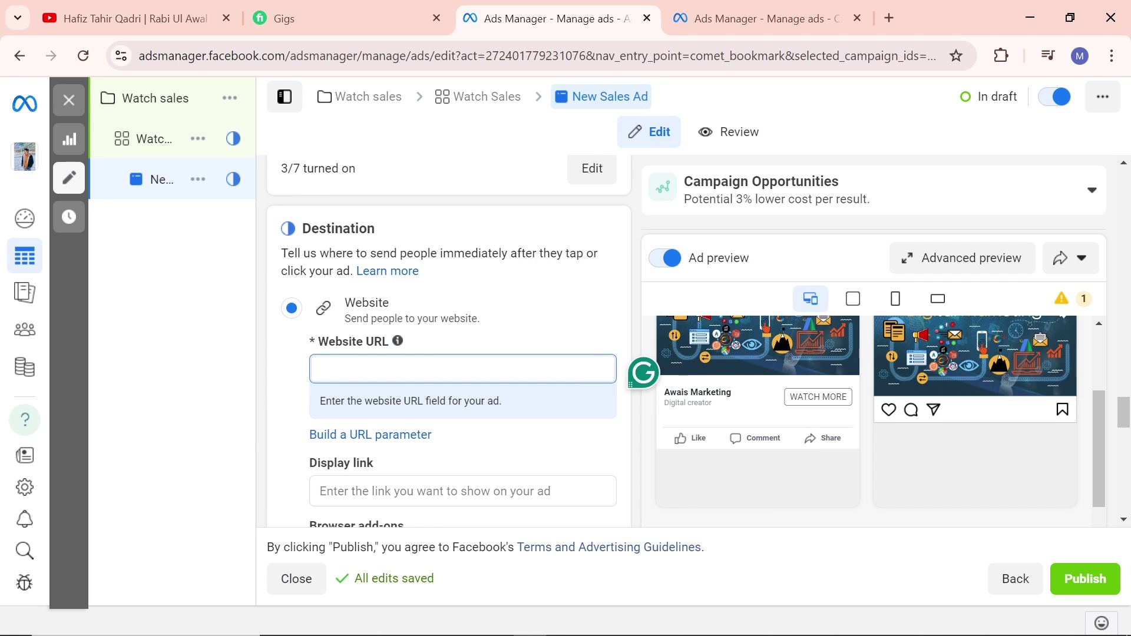
scroll(356, 361, "down", 2)
left_click(371, 383)
Select WhatsApp as the browser add-on for the ad's website destination.
scroll(371, 385, "down", 5)
scroll(371, 387, "up", 2)
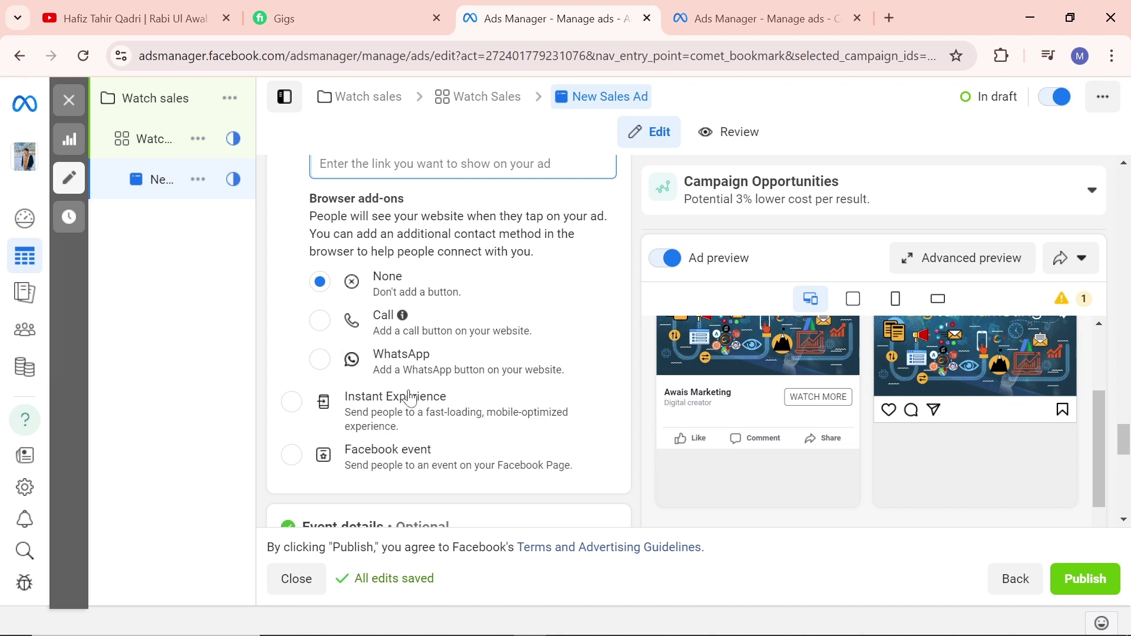
left_click(323, 358)
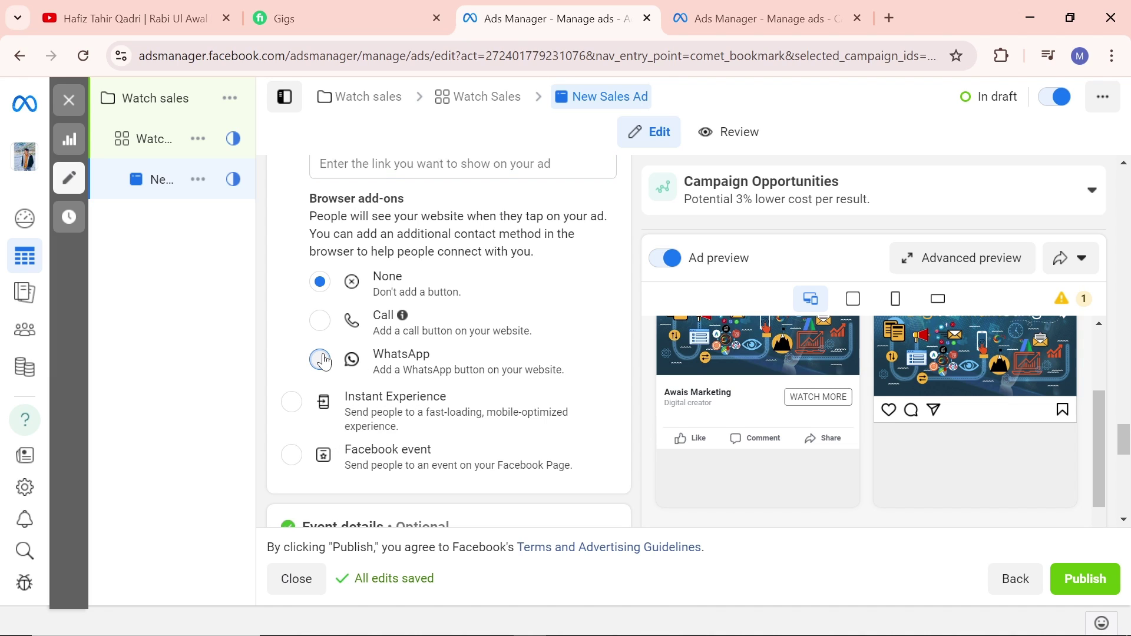
left_click(320, 358)
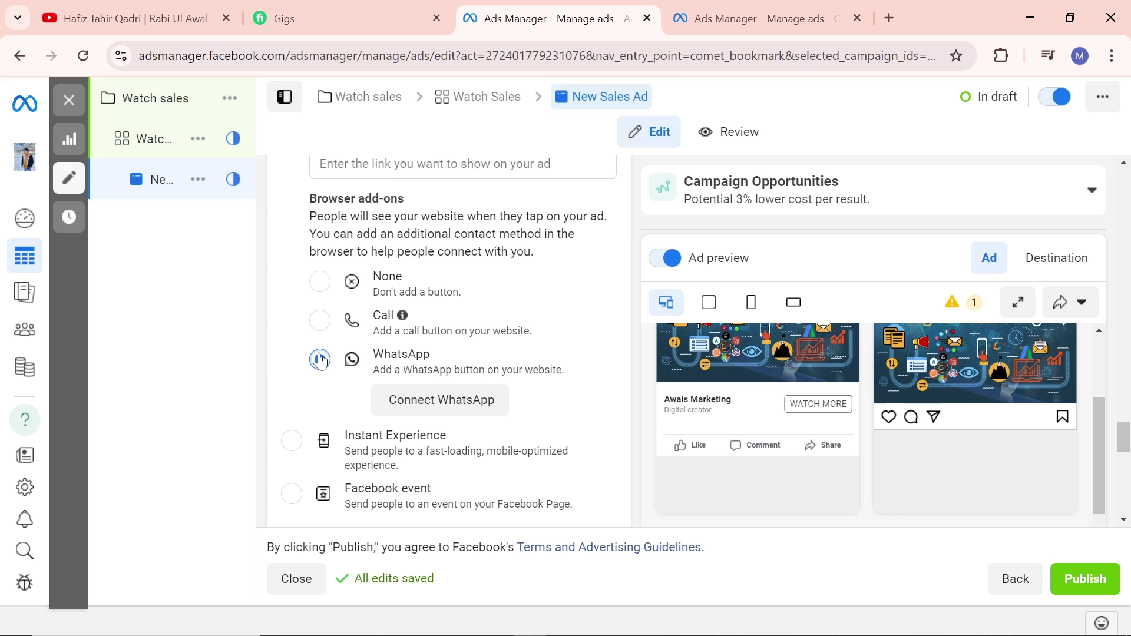
left_click(319, 359)
Review the ad's event details, languages and tracking settings, including offline events and URL parameters, and look over the story previews.
scroll(339, 394, "down", 5)
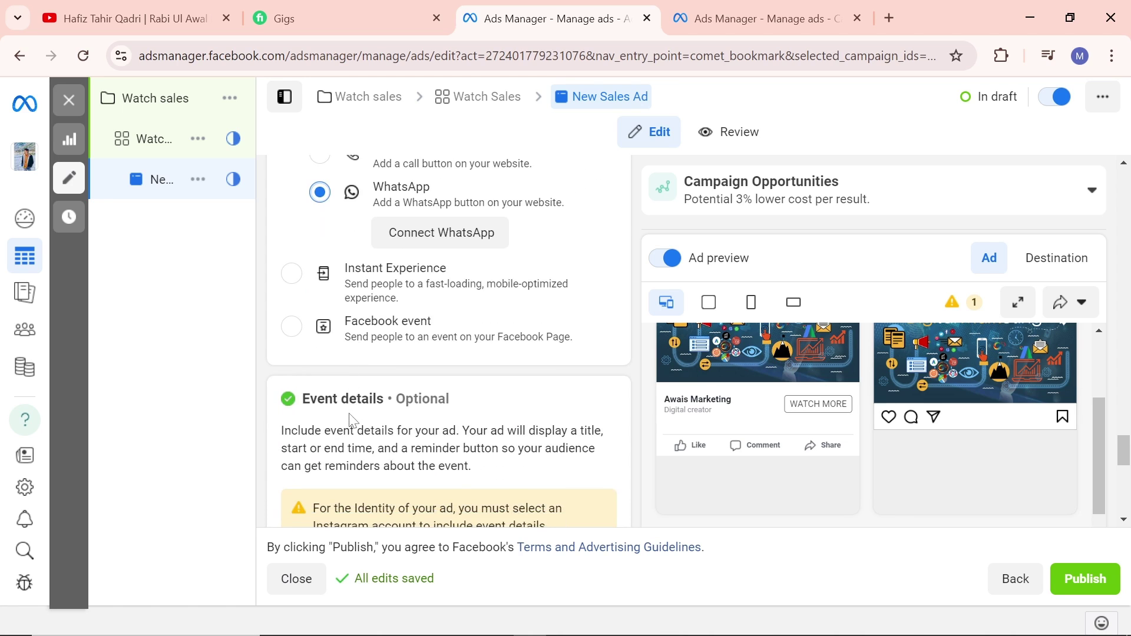
scroll(352, 421, "down", 4)
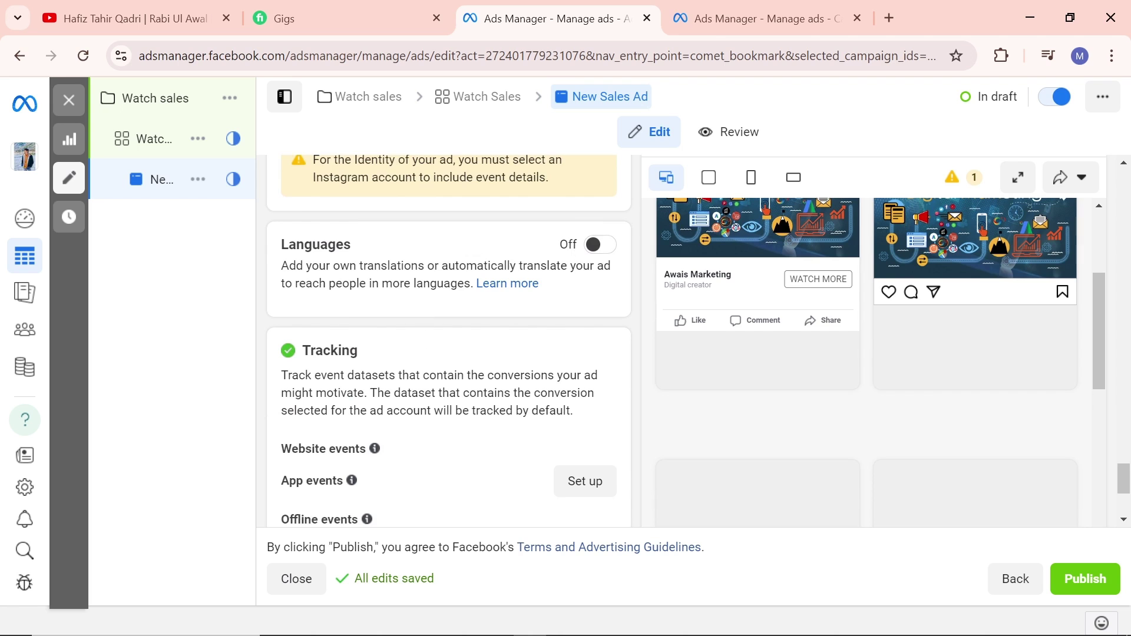
scroll(424, 344, "down", 2)
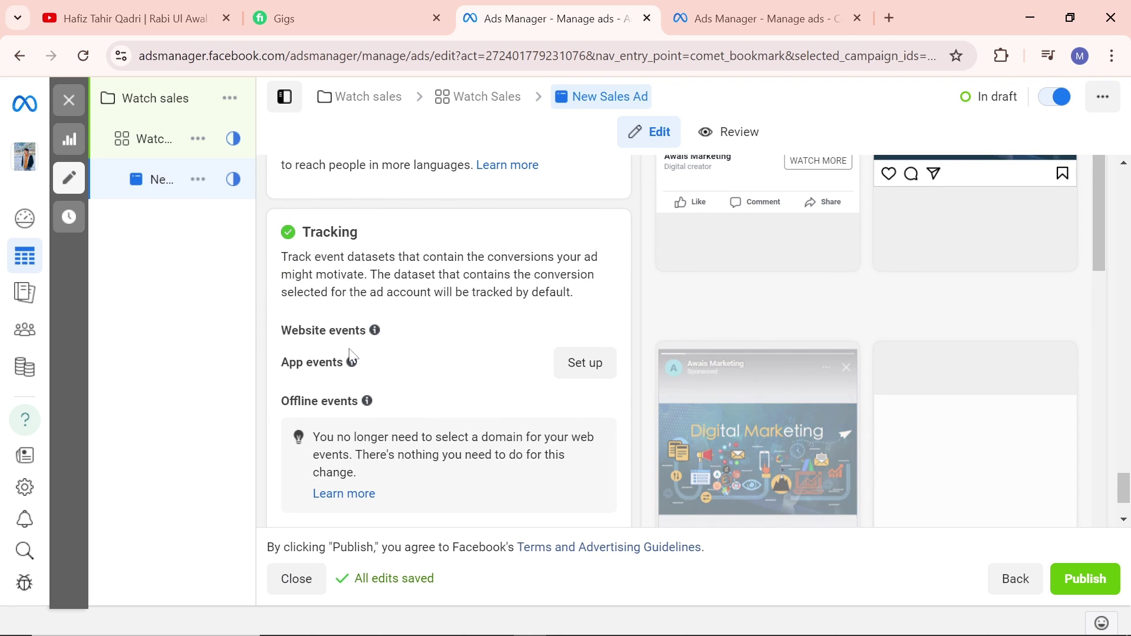
mouse_move(367, 403)
scroll(369, 403, "down", 2)
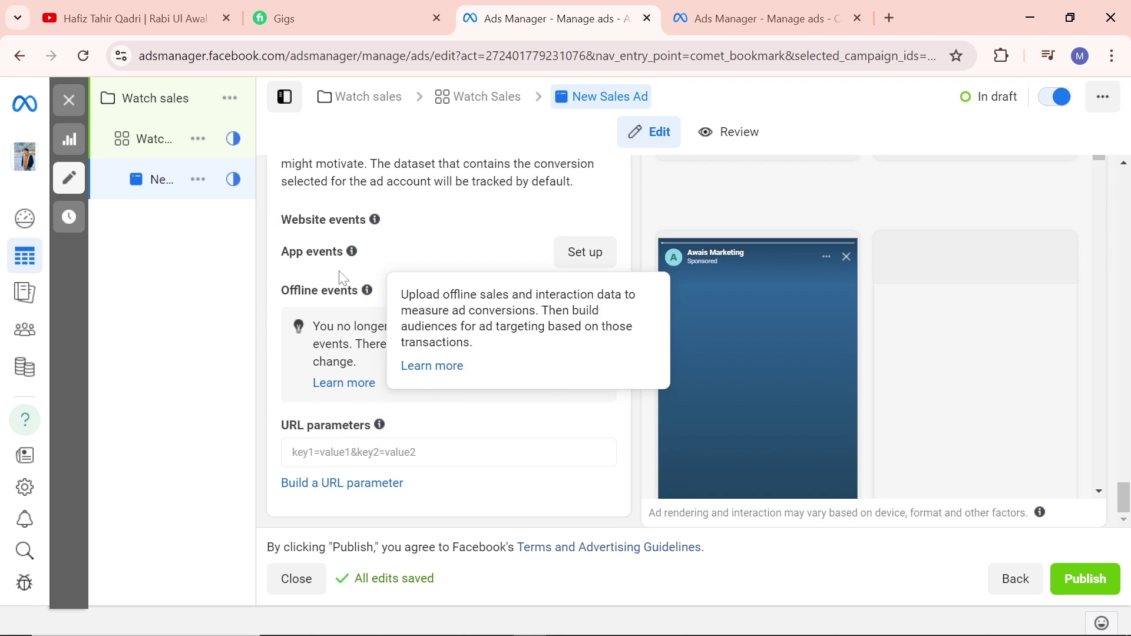
left_click(352, 452)
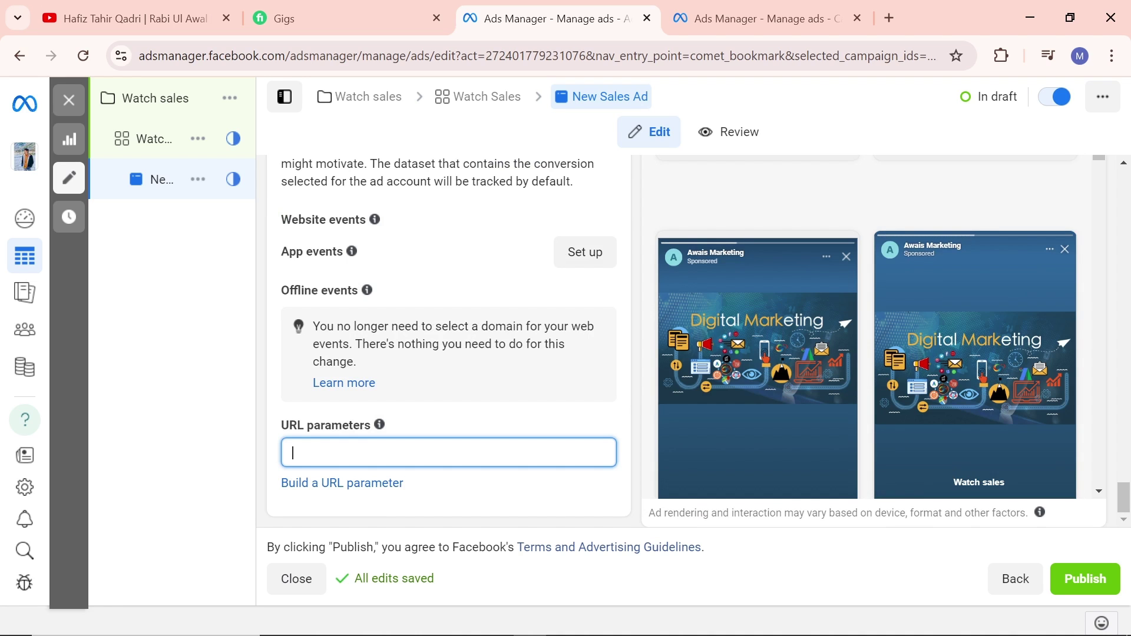
left_click(442, 513)
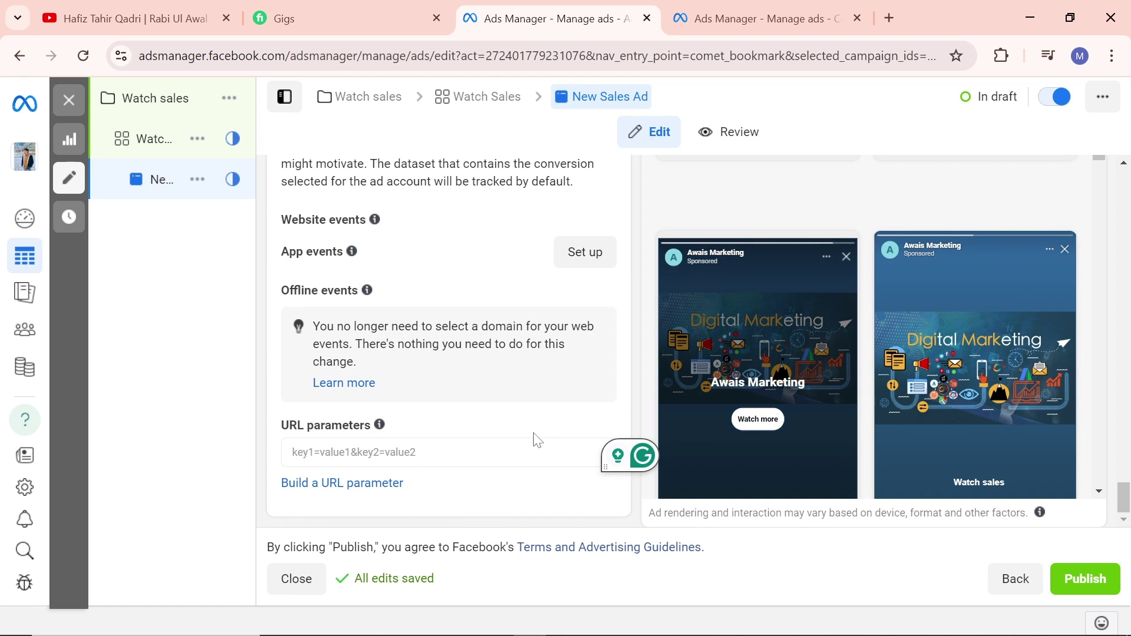
mouse_move(891, 379)
mouse_move(700, 302)
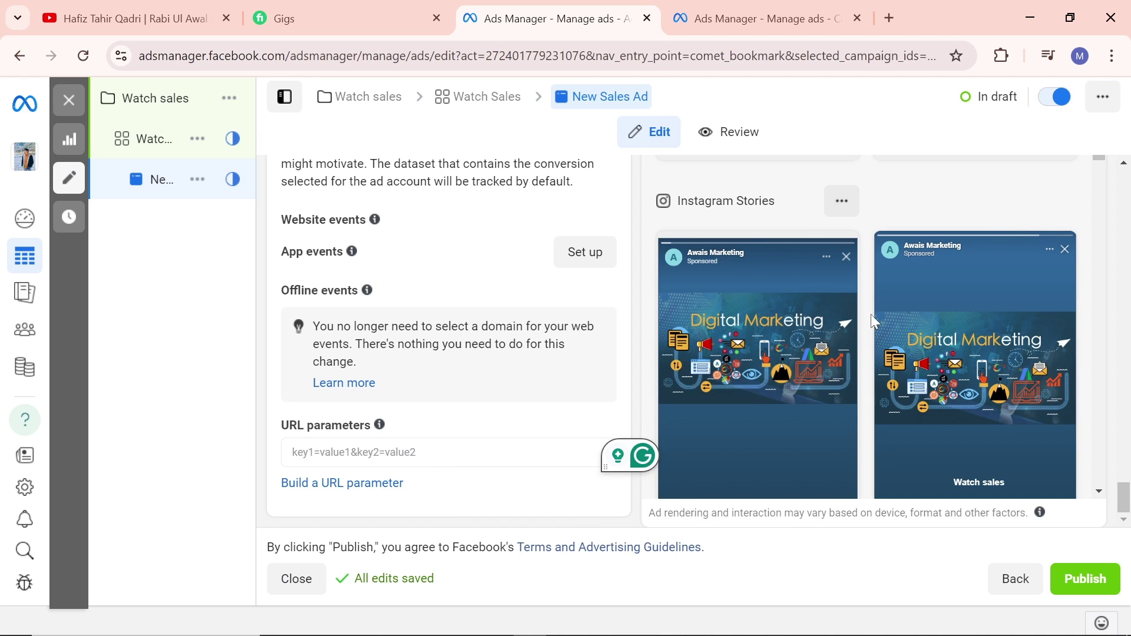